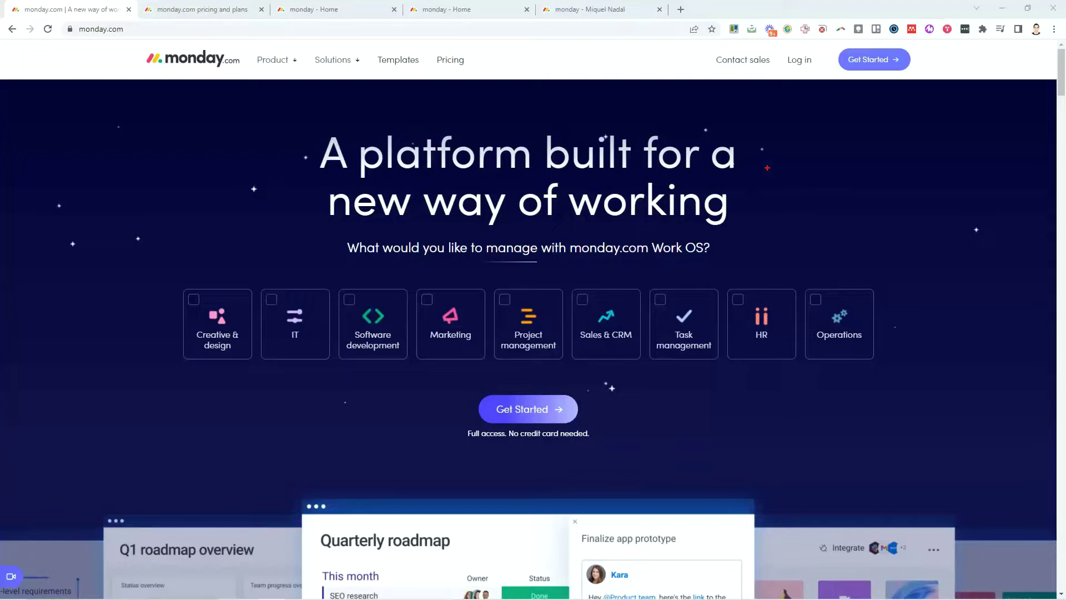
Step: Show the 'monday.com pricing and plans' tab listing Individual, Basic, Standard, Pro and Enterprise plans
mouse_move(936, 52)
mouse_down()
mouse_move(837, 40)
mouse_move(880, 110)
mouse_move(948, 50)
mouse_move(940, 35)
mouse_up()
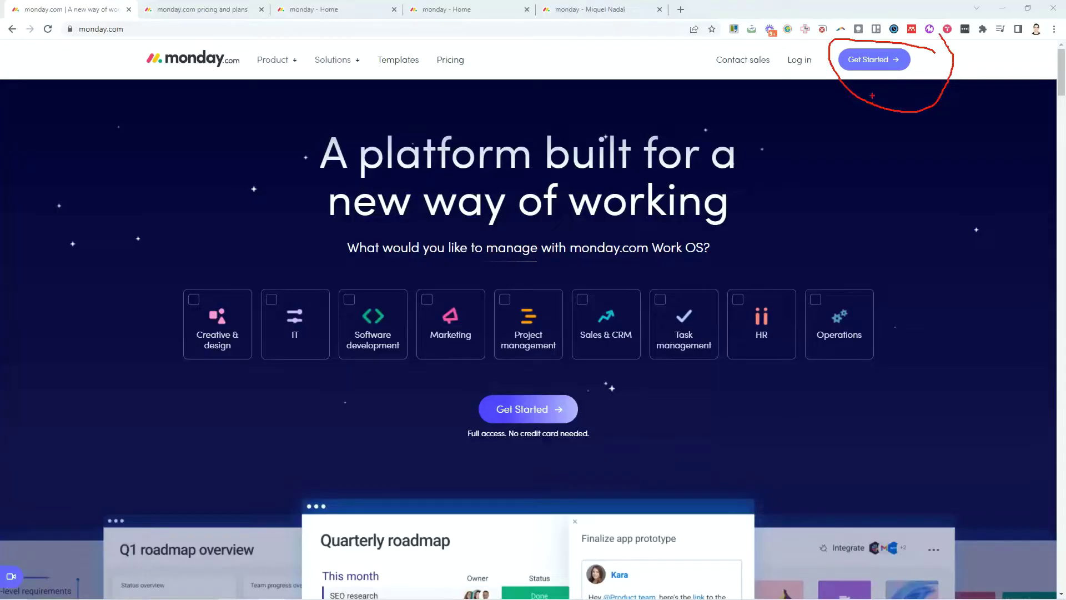
key(Escape)
right_click(147, 173)
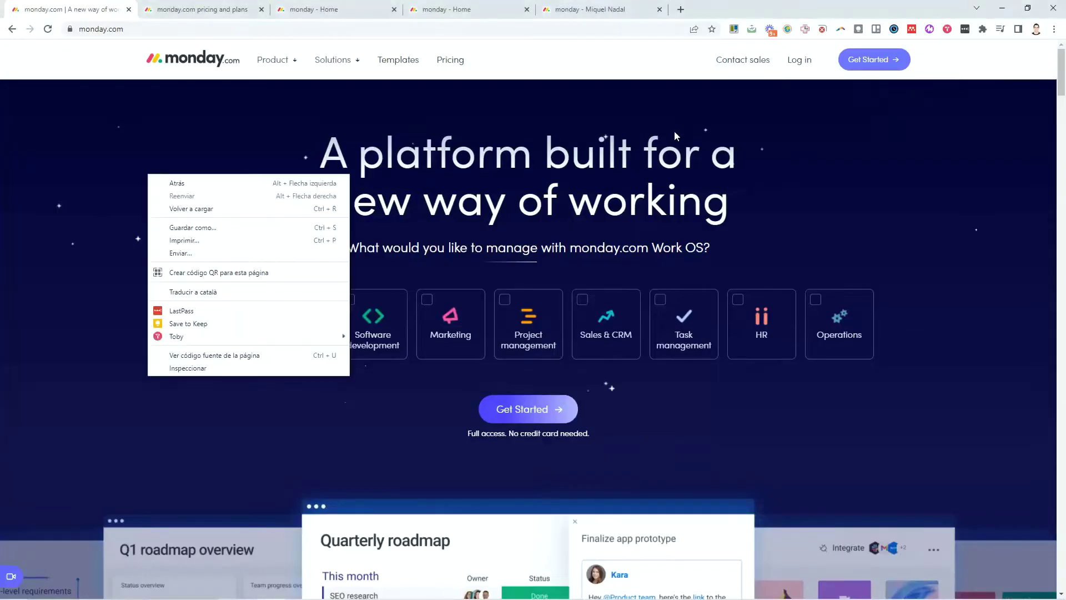
click(641, 141)
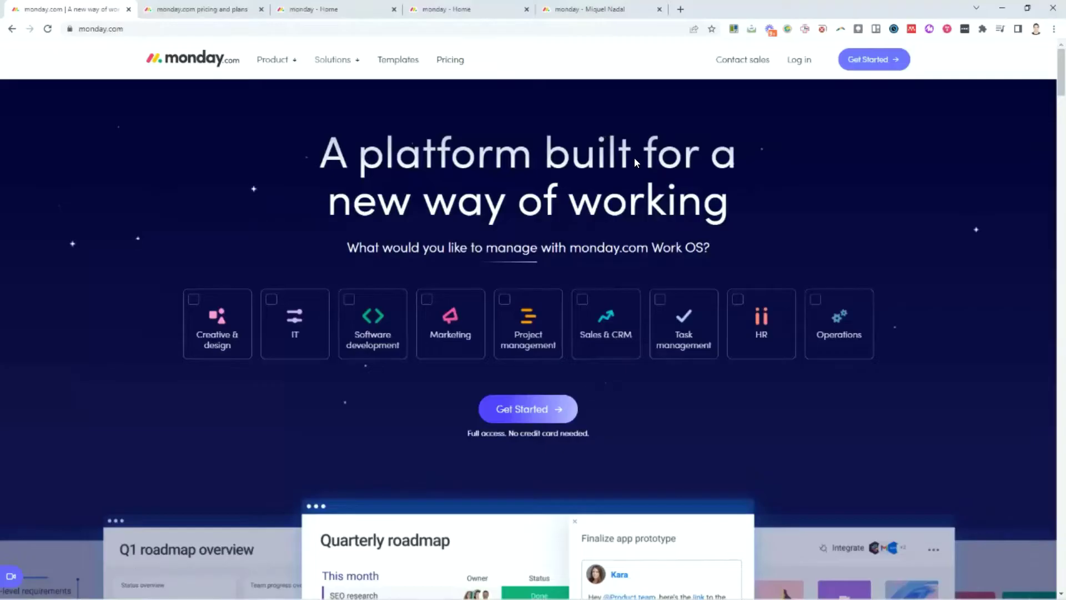
click(162, 5)
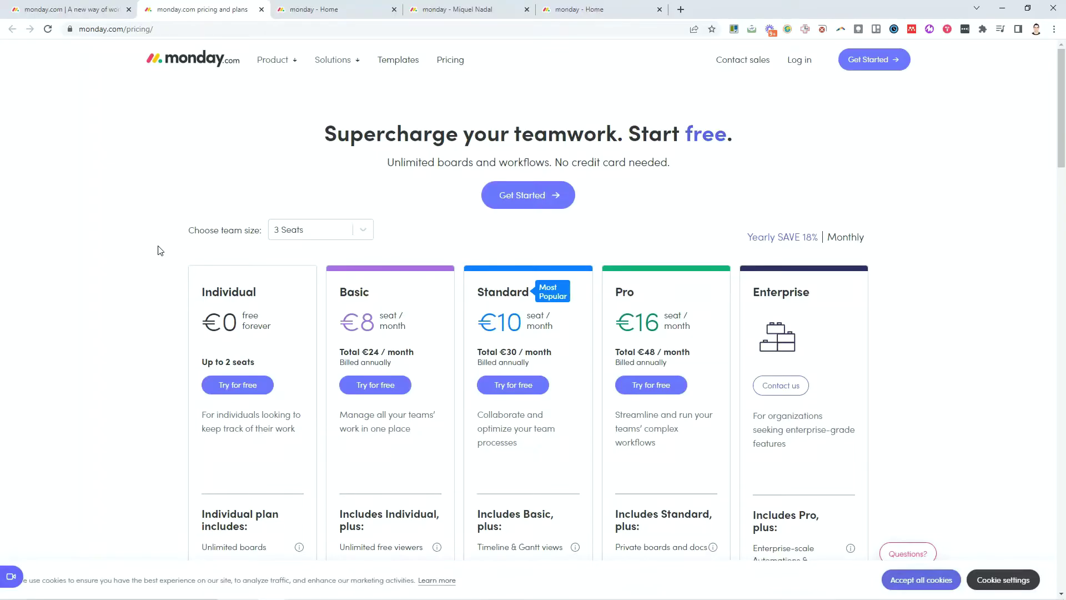
Step: Switch to the 'monday - Home' tab with templates like Basic Training, CRM and Contacts
key(ctrl+Tab)
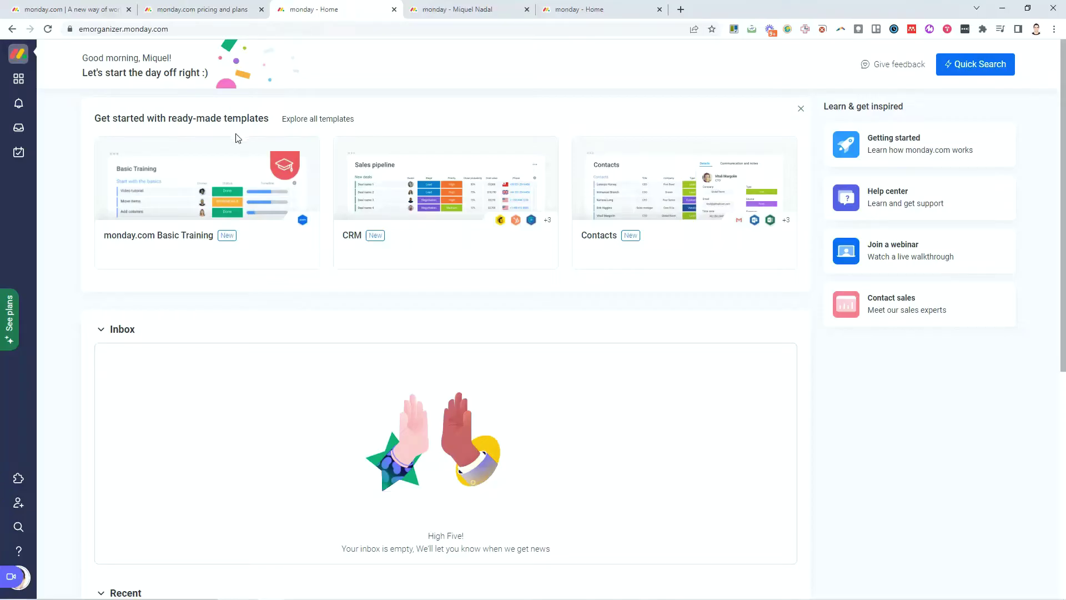
mouse_move(234, 141)
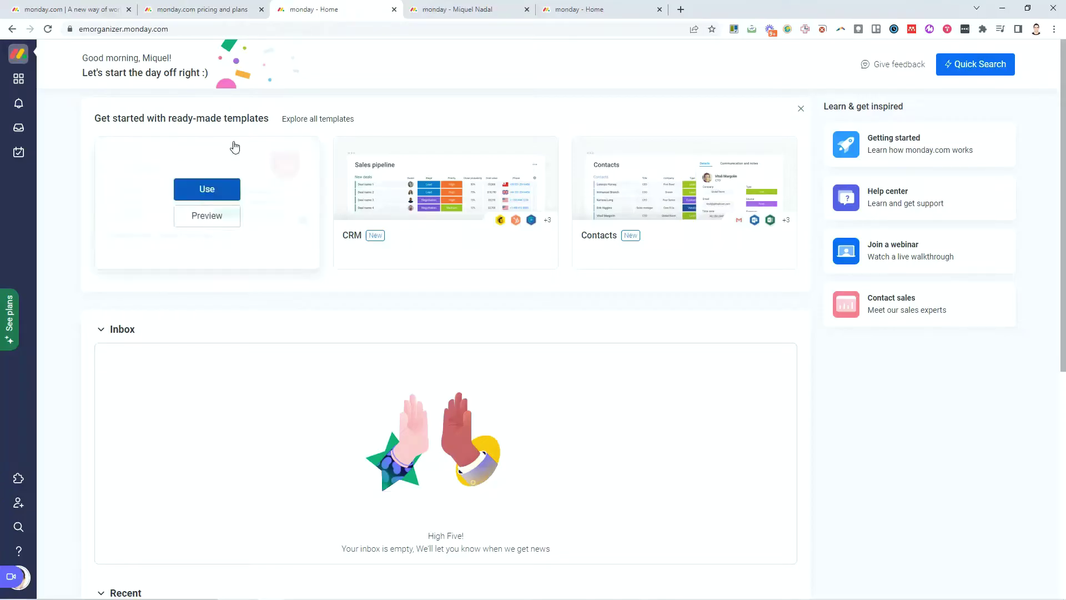
mouse_move(511, 182)
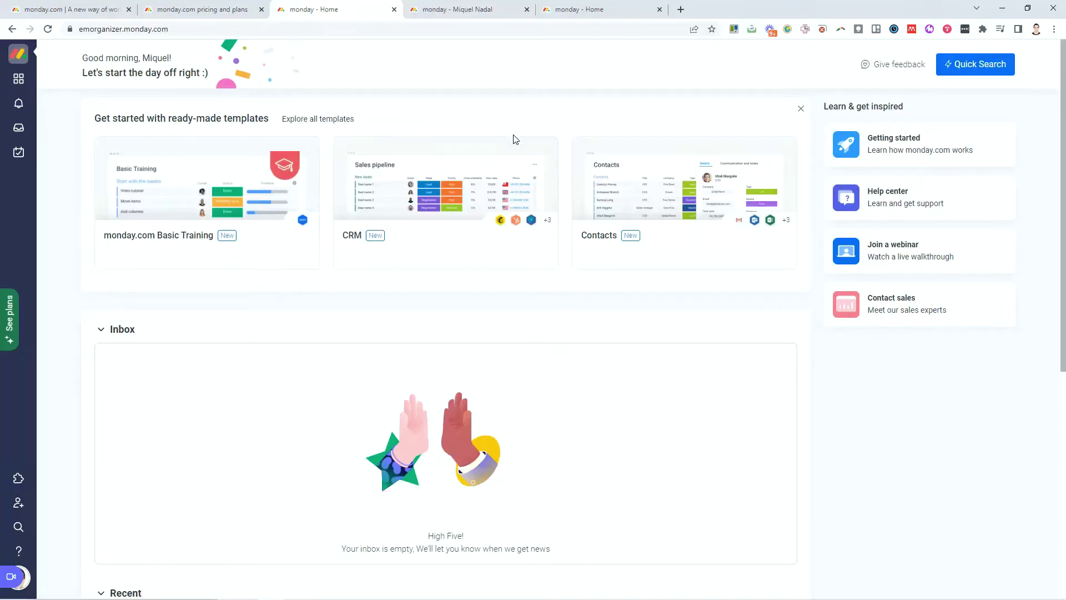
mouse_move(512, 143)
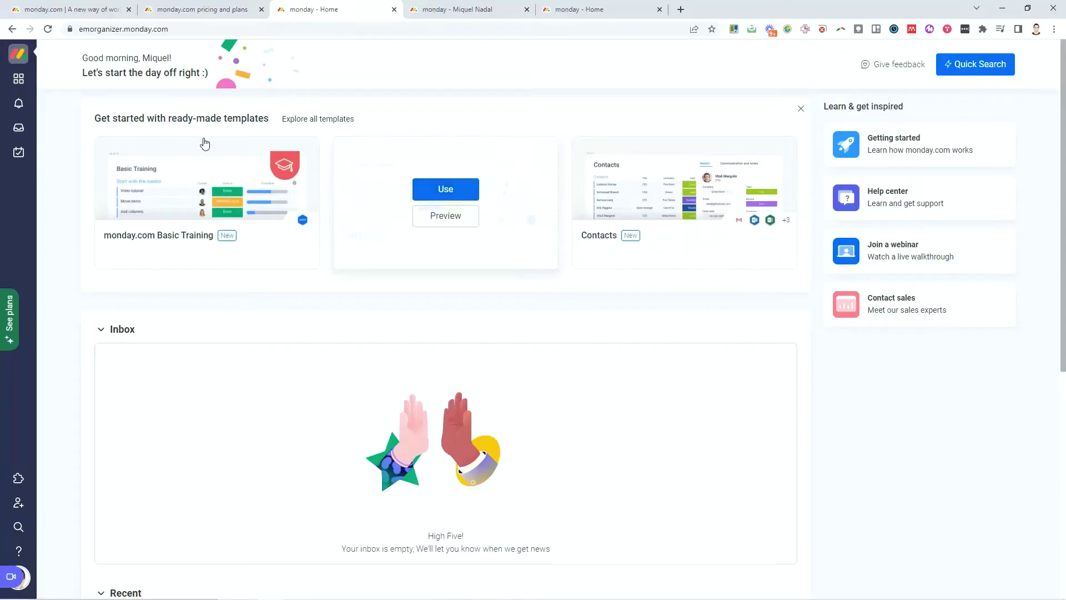
mouse_move(105, 220)
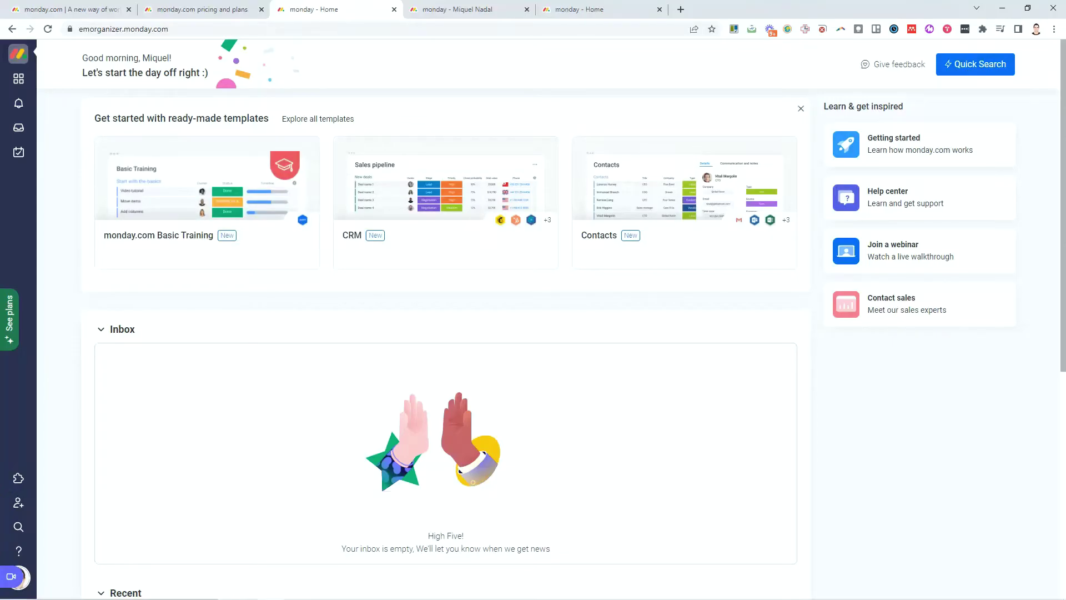
Step: Close the ready-made templates section and open the account menu from the bottom-left avatar
click(800, 109)
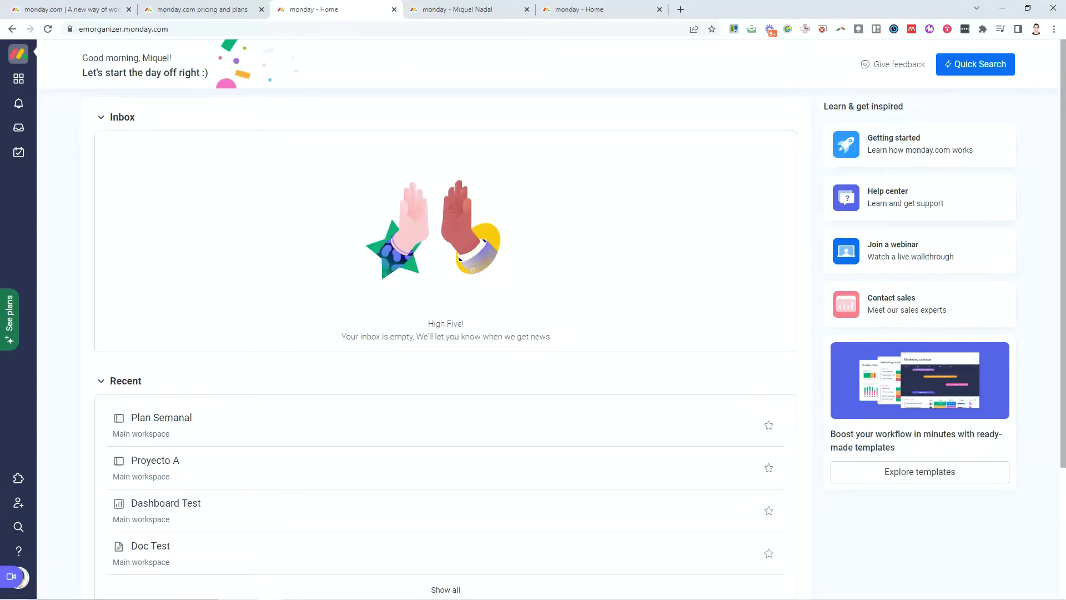
click(23, 578)
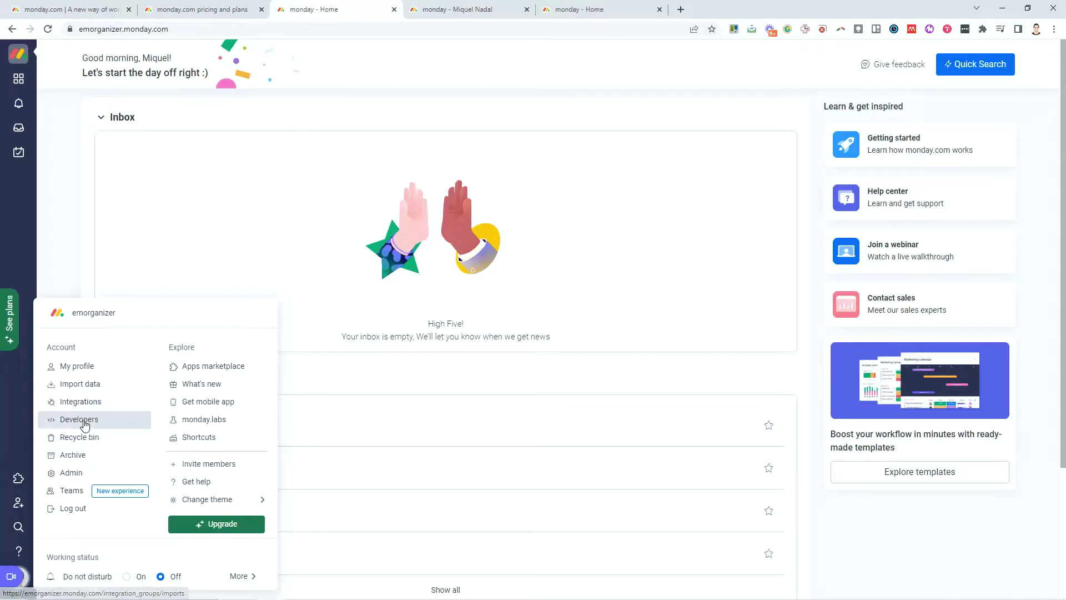
Step: Open My profile from the account menu to view Personal info
click(76, 366)
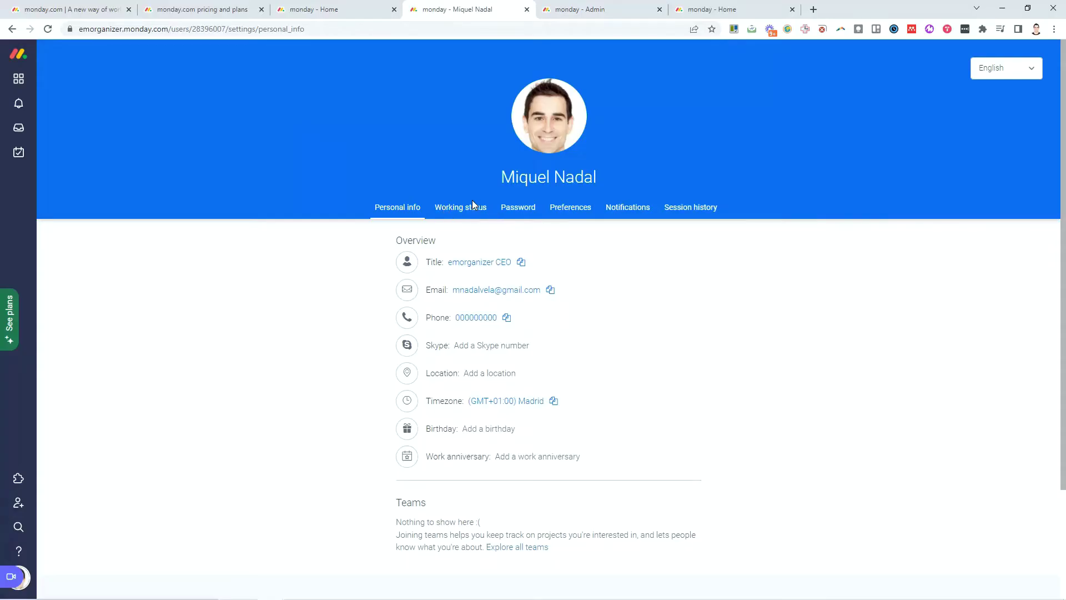
Step: Switch the profile page to its Working status tab
mouse_move(465, 184)
mouse_down()
mouse_move(486, 233)
mouse_move(507, 190)
mouse_up()
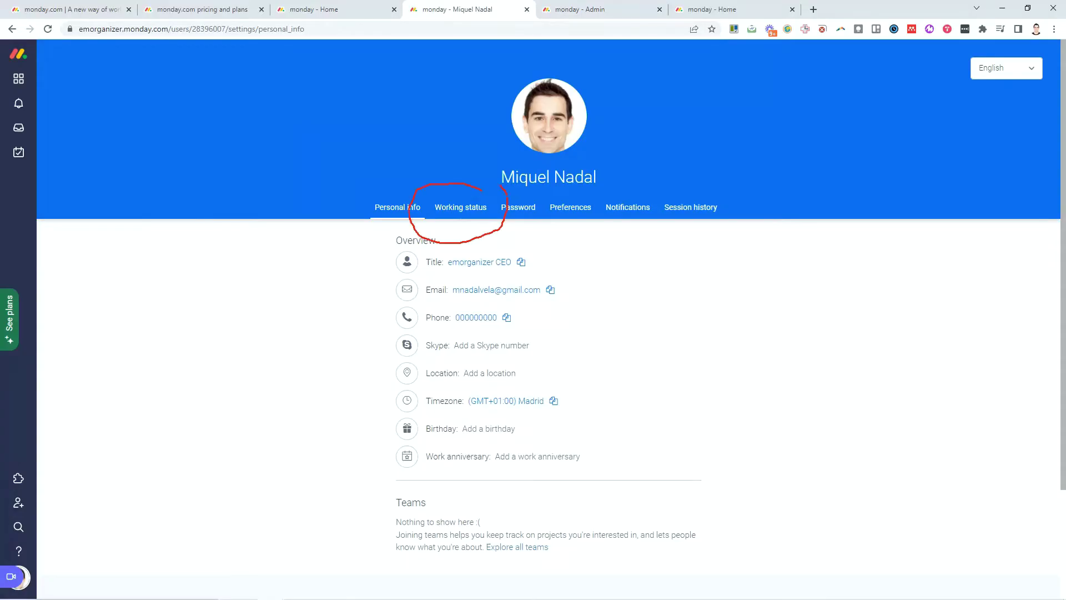
click(469, 214)
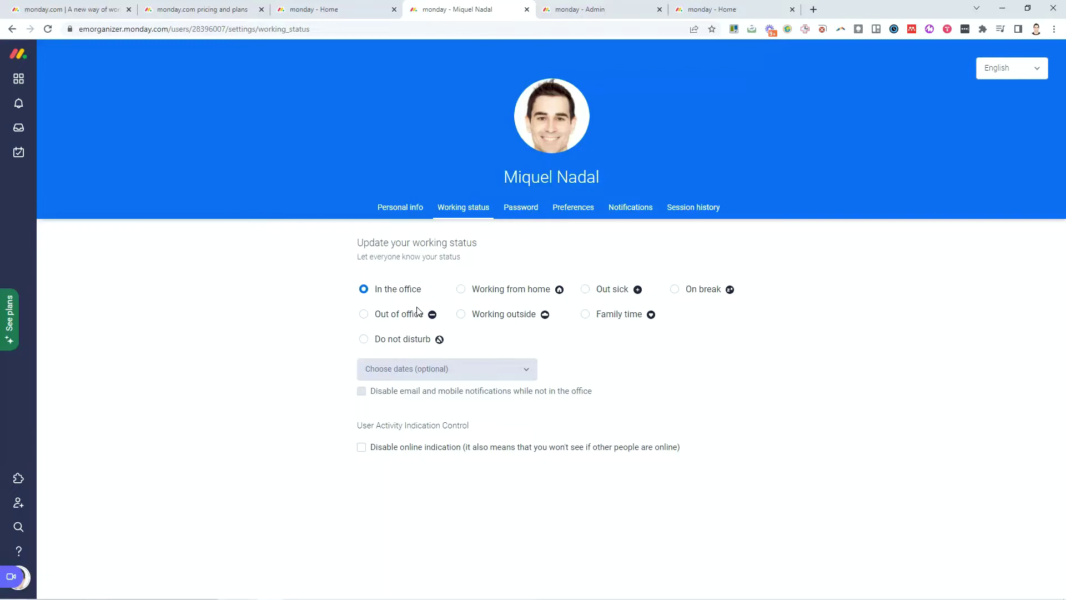
Step: Choose Working outside as the working status, leaving the date picker without dates
click(471, 319)
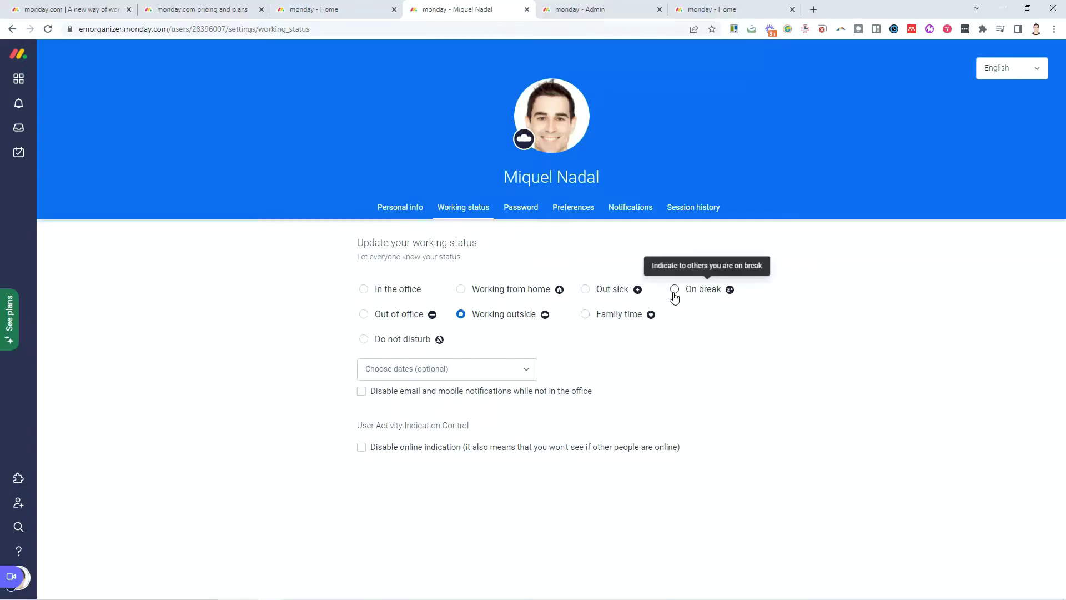
click(429, 376)
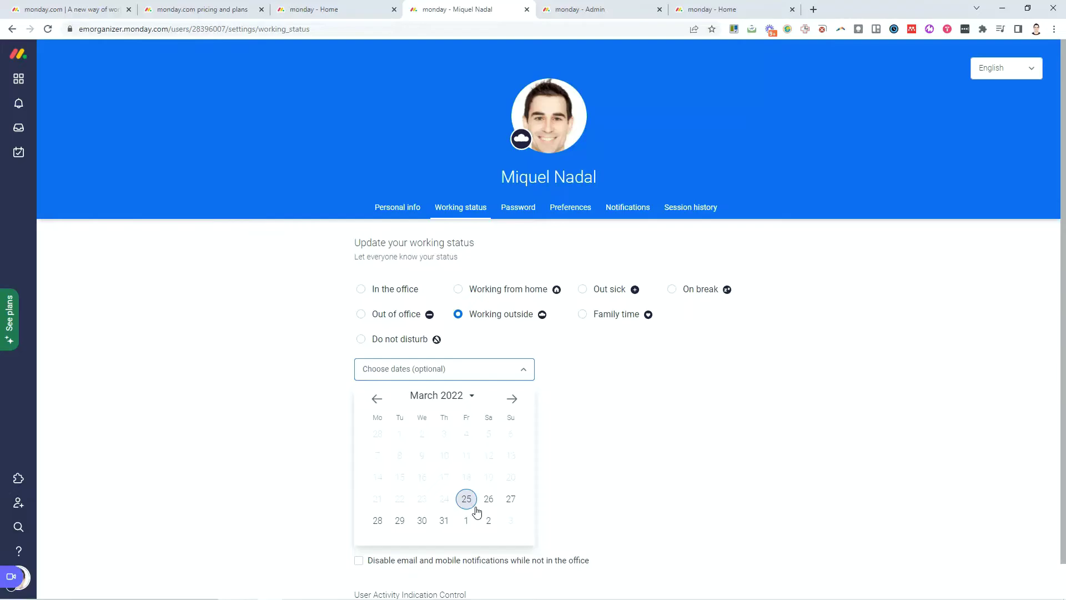
click(567, 451)
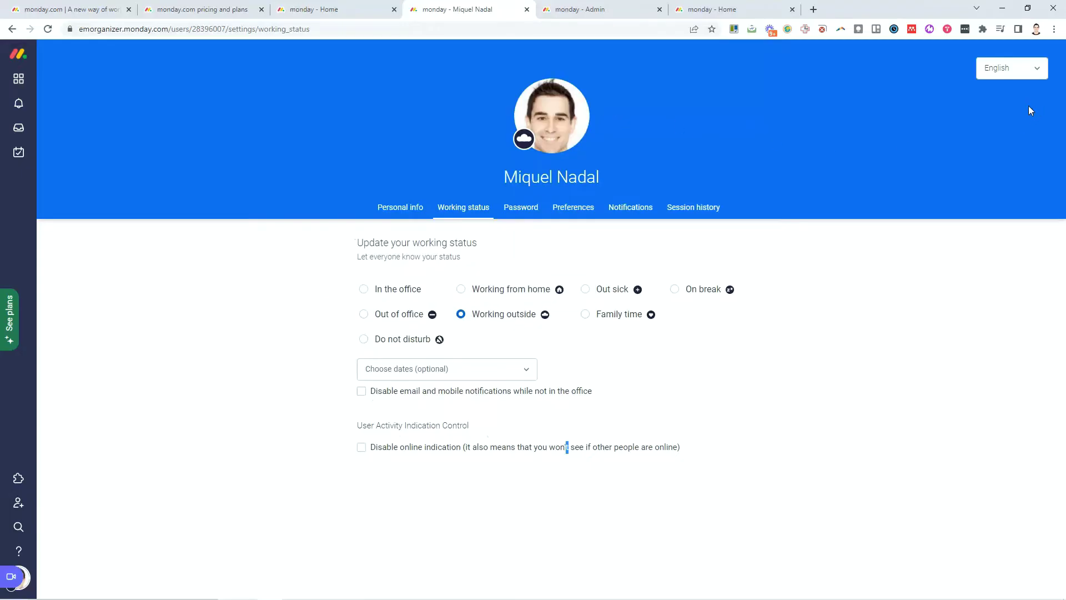
drag(976, 133, 1034, 66)
Step: Change the interface language from English to Español in the top-right language dropdown
click(1044, 74)
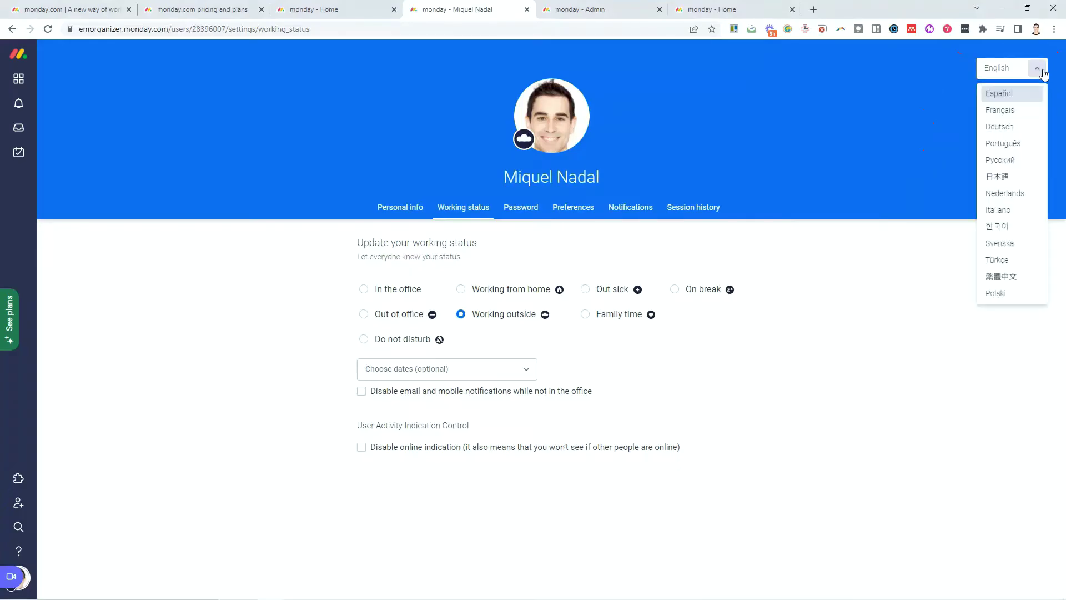
click(1008, 99)
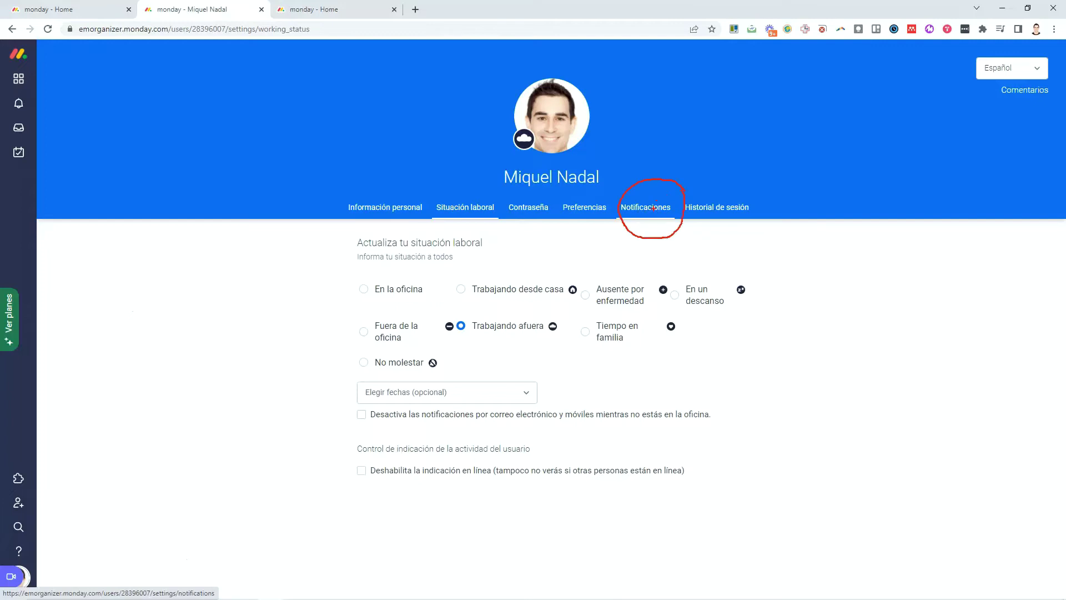
Step: Switch the profile page to the Notificaciones tab
click(646, 207)
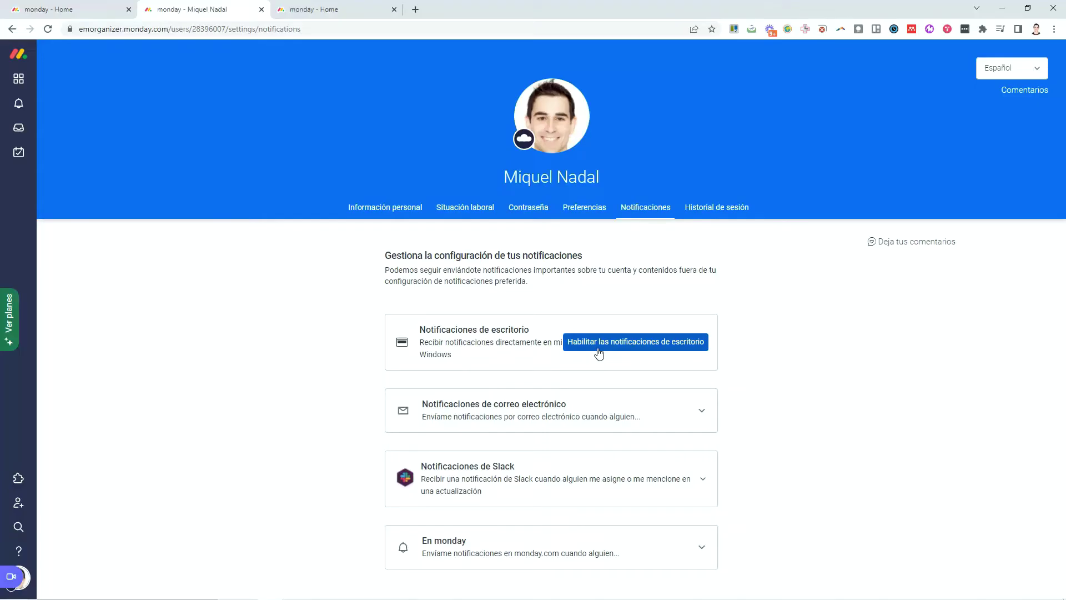
Step: Expand the Notificaciones de correo electrónico card and scroll through its unchecked options
click(525, 423)
scroll(402, 413, down, 3)
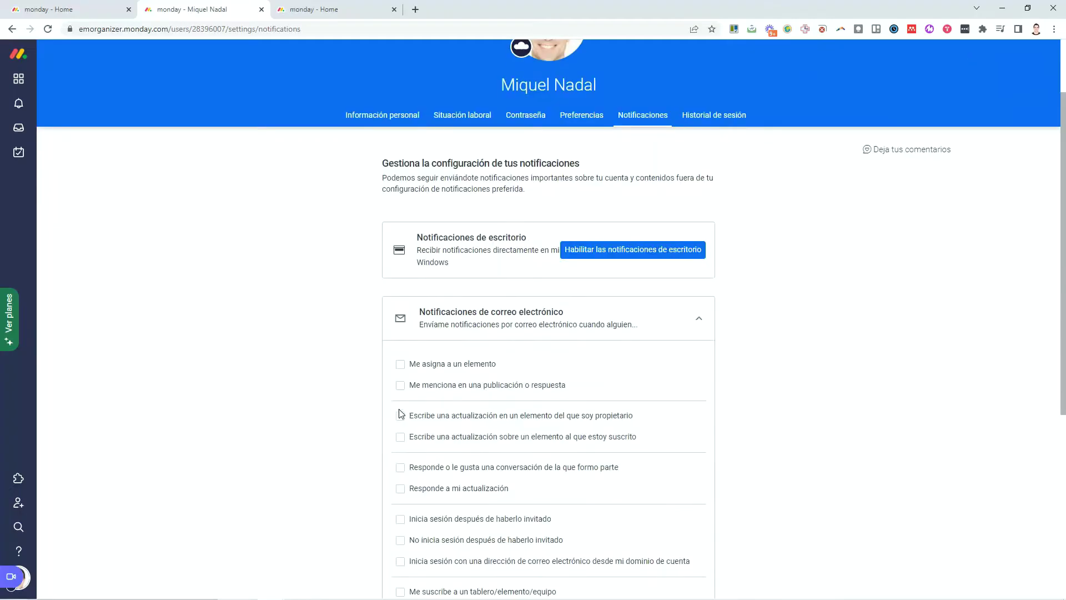
scroll(403, 413, down, 4)
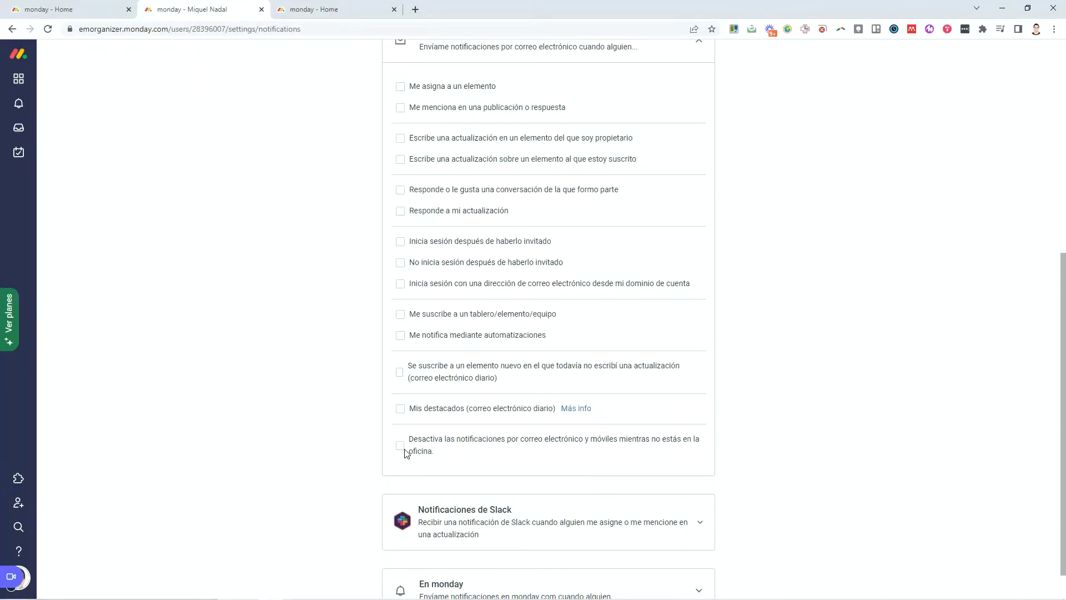
scroll(376, 422, down, 1)
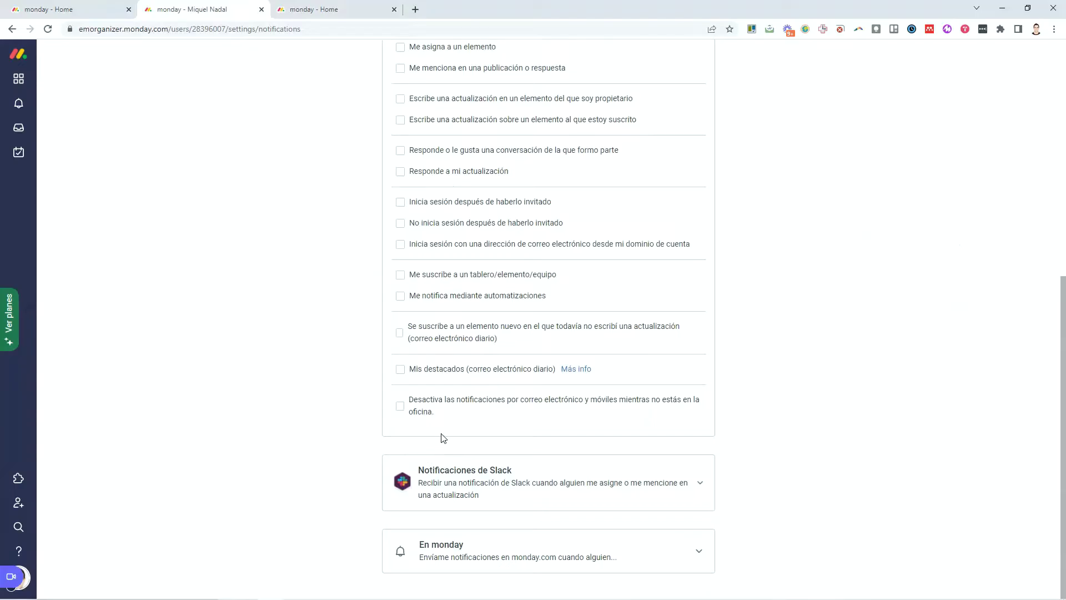
Step: Expand the En monday notification card, review its options, then return to the Home tab
click(483, 562)
scroll(506, 524, down, 3)
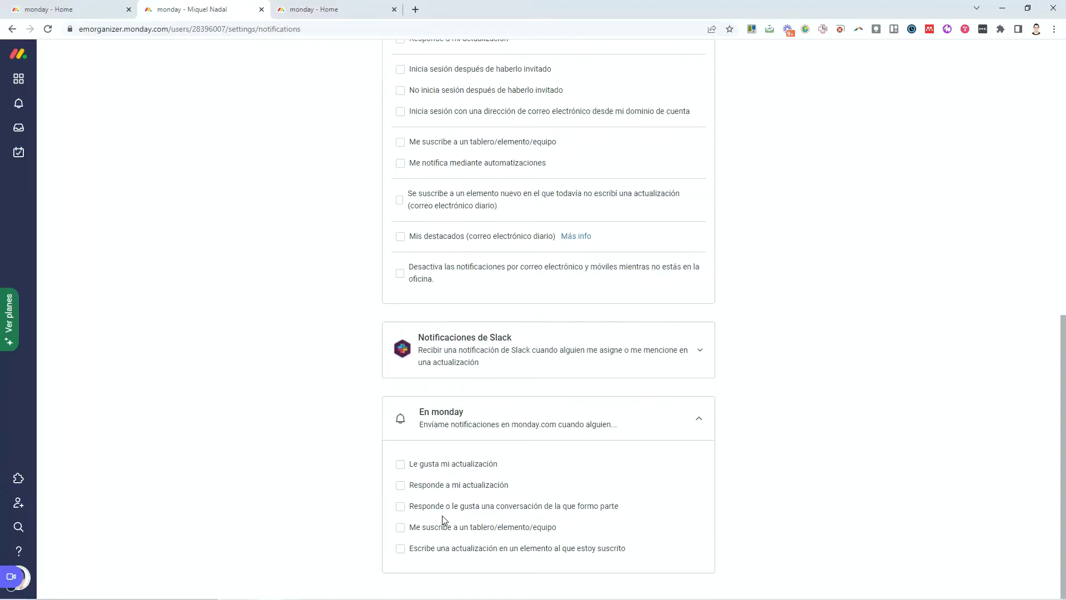
scroll(444, 520, up, 2)
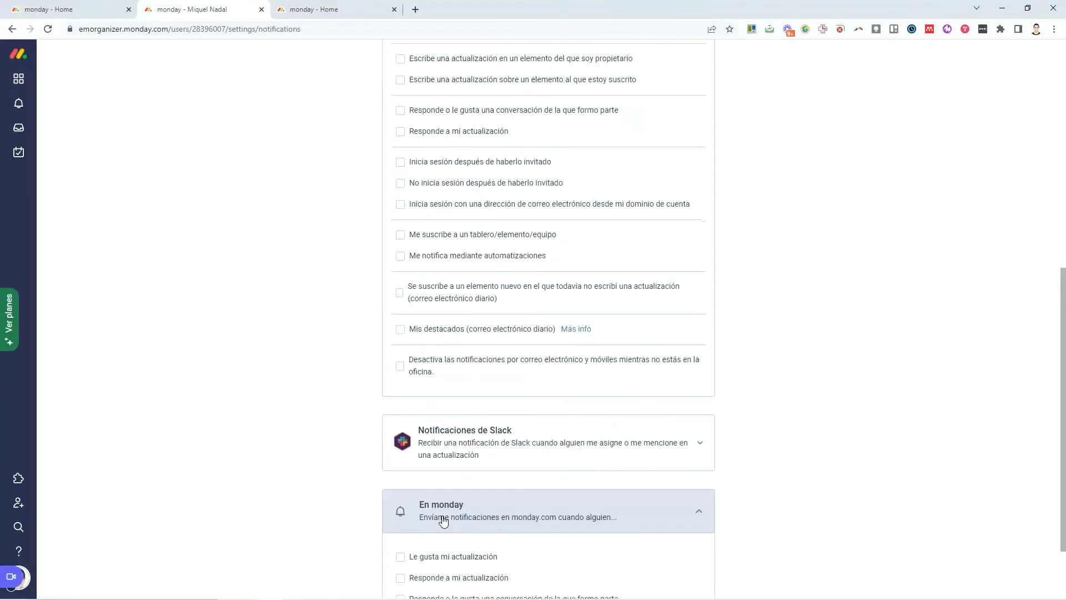
scroll(442, 520, up, 6)
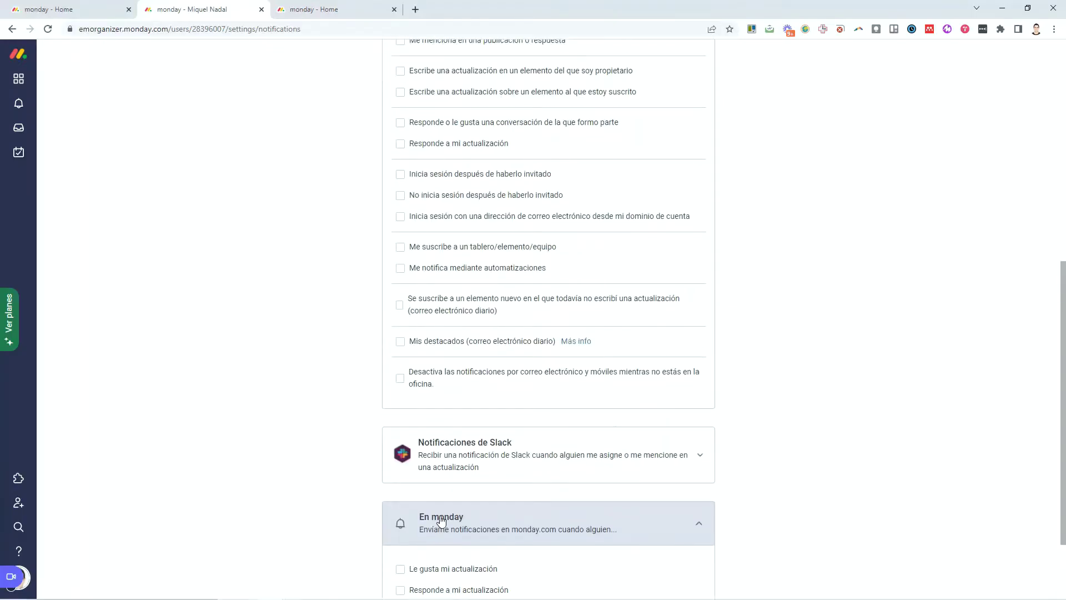
key(ctrl+shift+Tab)
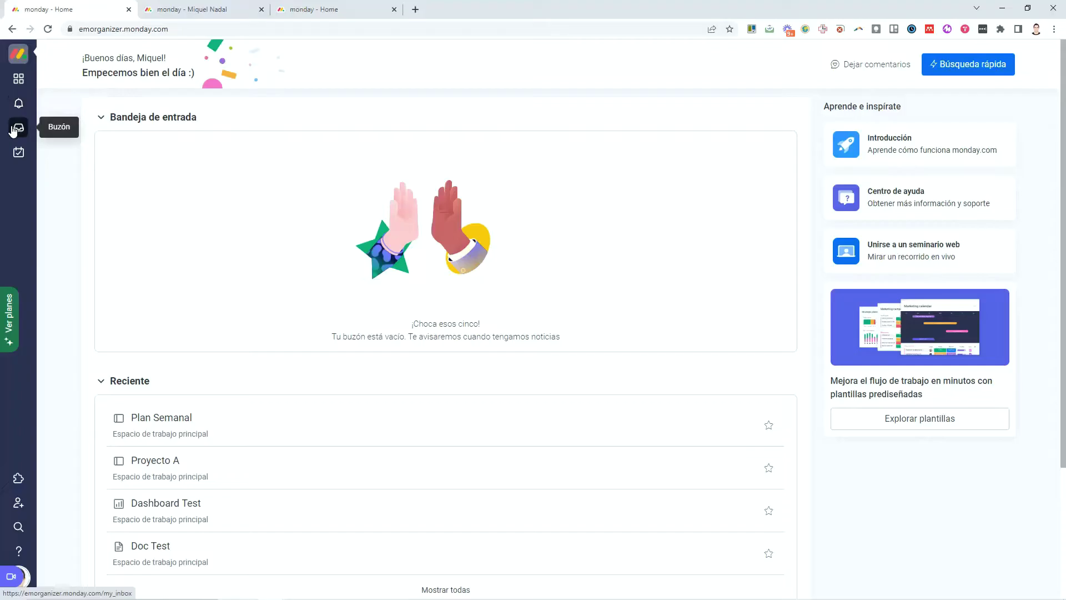
Step: Go through Mi trabajo to the workspace board list and open the Plan Semanal board
click(16, 153)
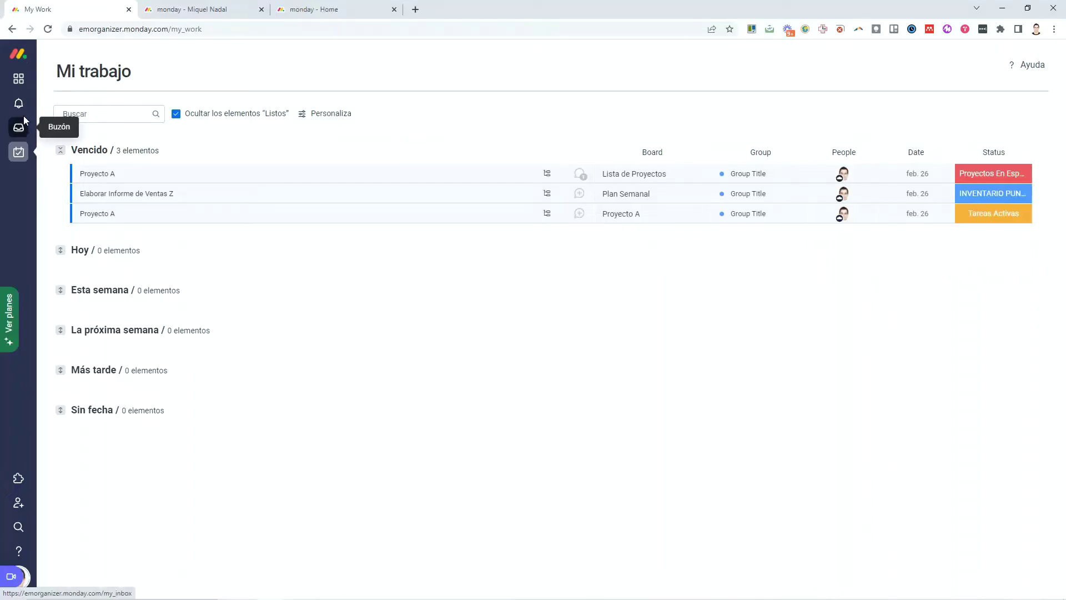
click(20, 83)
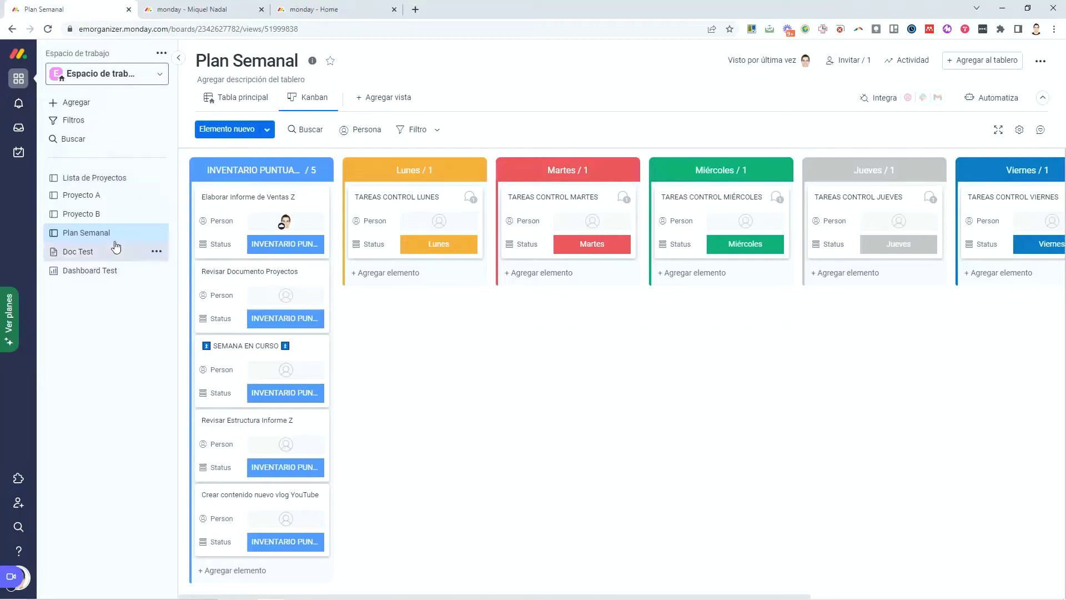
Step: Open the + Agregar dropdown in the workspace panel
mouse_move(106, 94)
mouse_down()
mouse_move(28, 119)
mouse_move(111, 114)
mouse_move(108, 93)
mouse_up()
key(Escape)
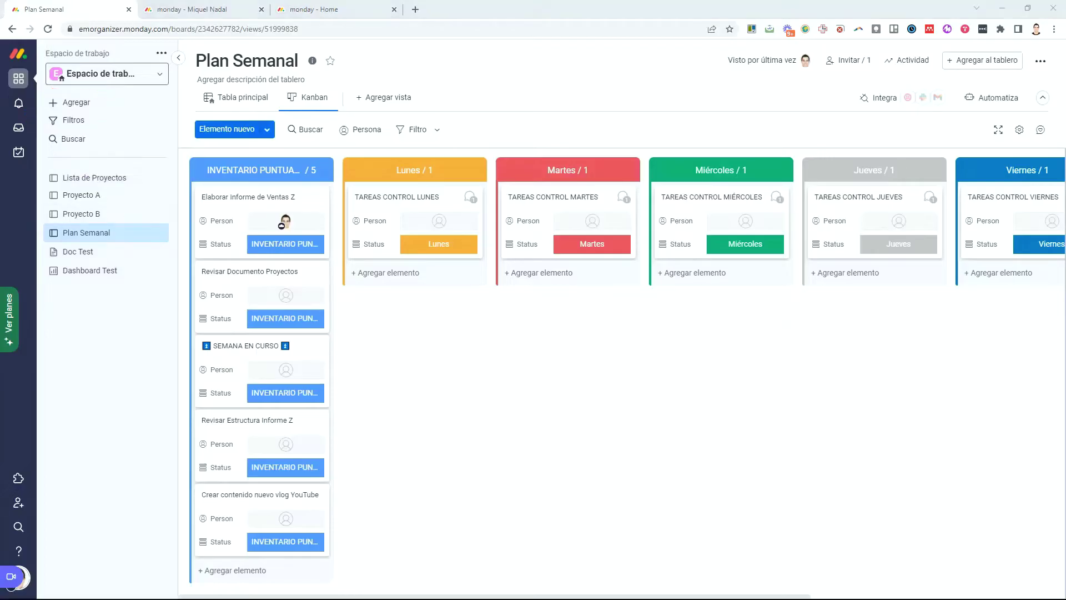
click(80, 101)
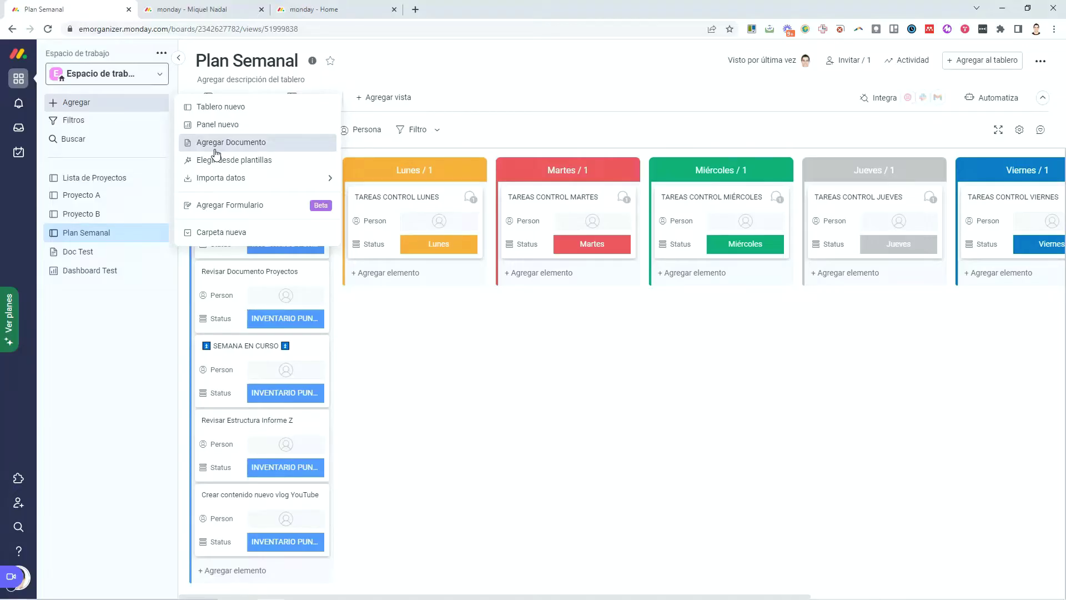
Step: Create a new board named TEST
click(223, 115)
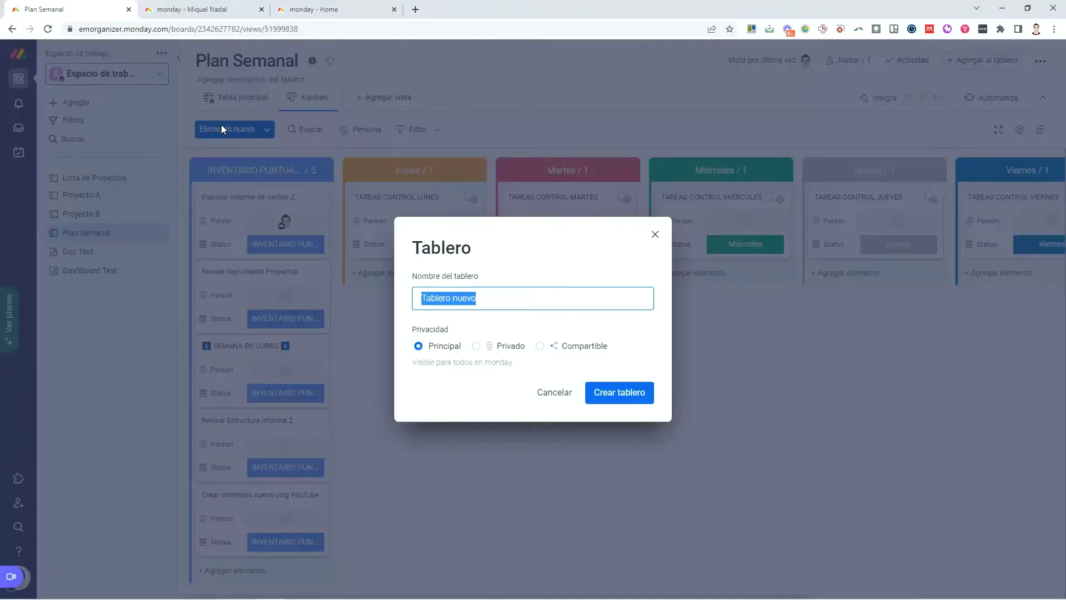
text(tEST)
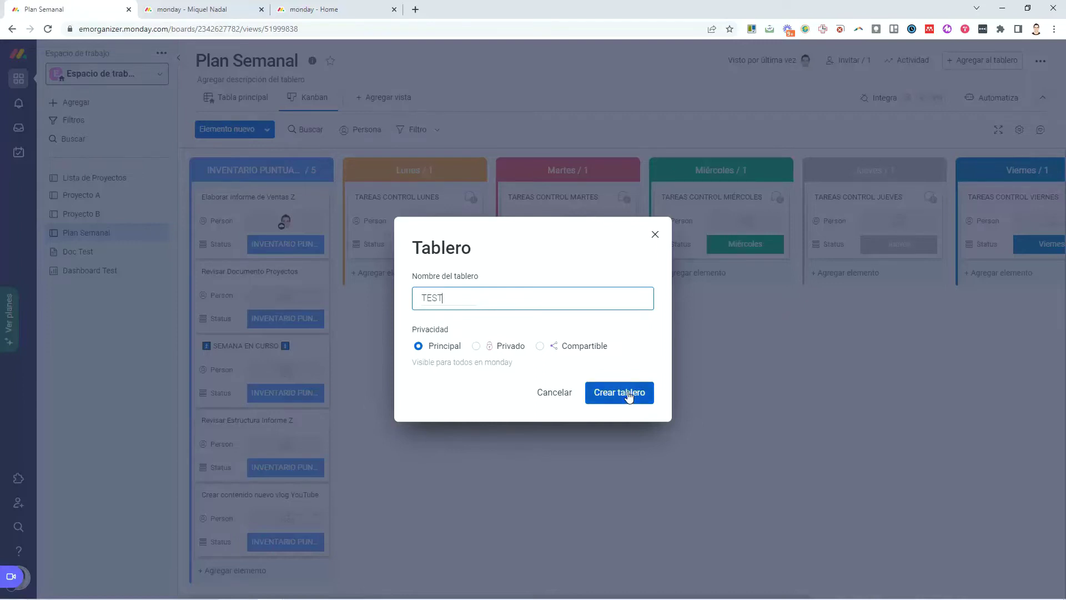
click(629, 396)
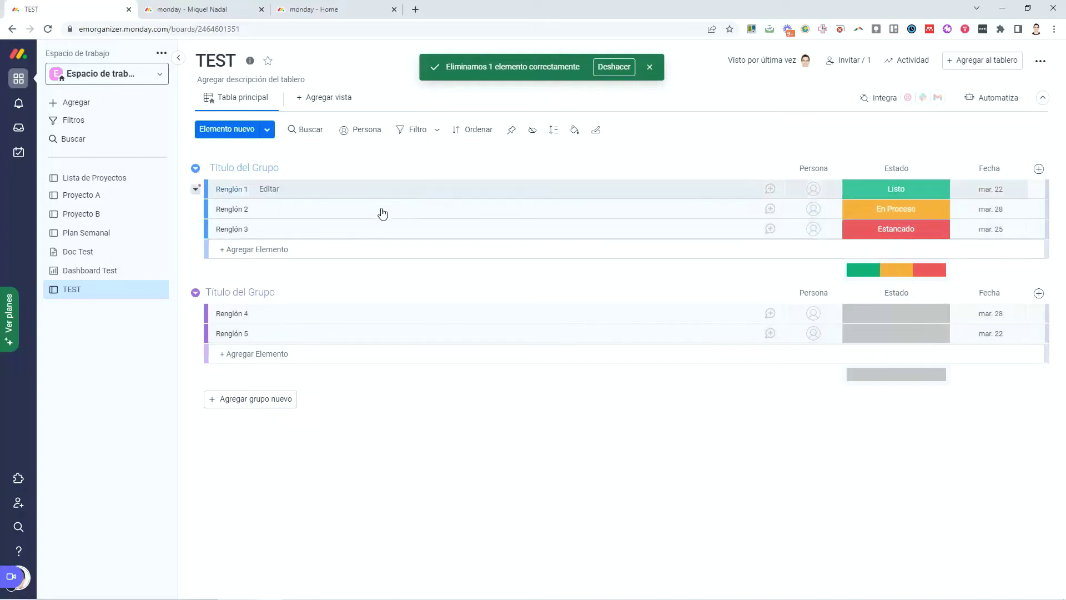
Step: Add a Tarea 4 item to the first group, then select the second group's title for editing
click(233, 250)
text(Tarea 4)
key(Return)
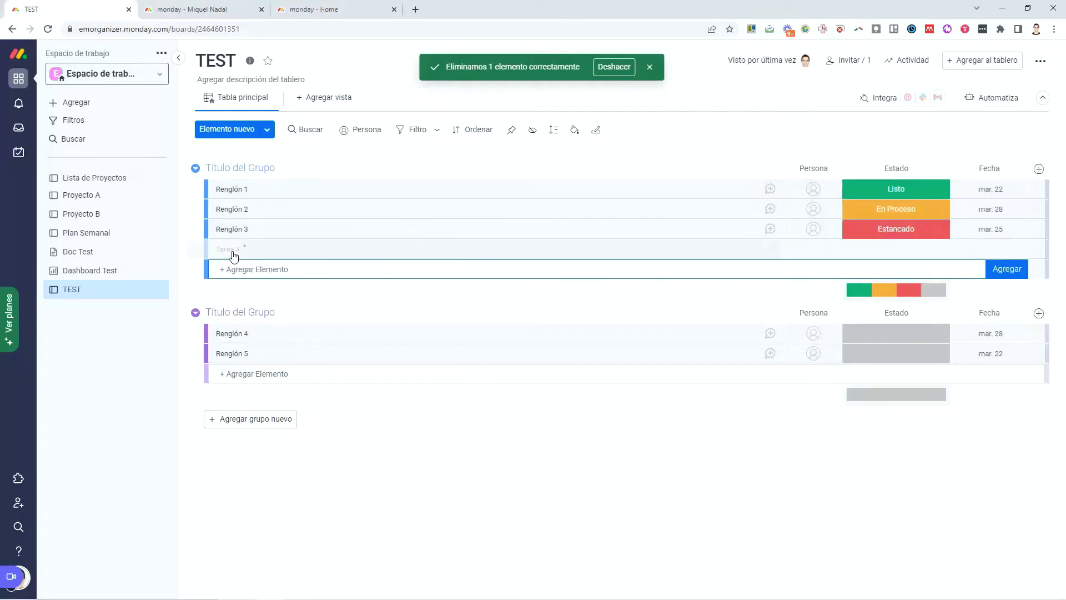
click(295, 311)
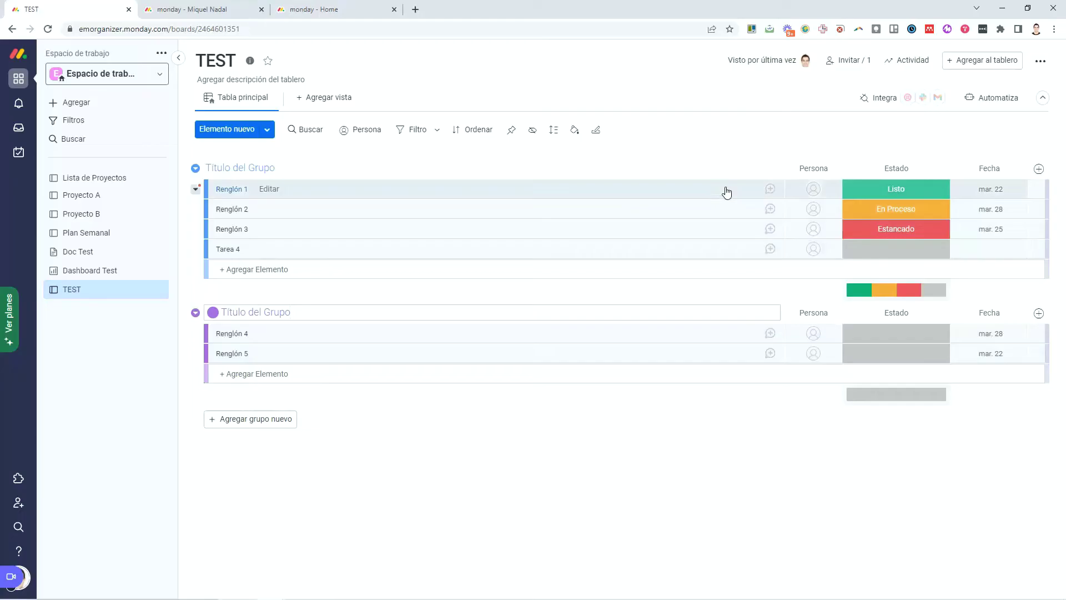
Step: Draft an update on Renglón 1 reading 'Cambio' in bold, italic and underlined text
click(770, 190)
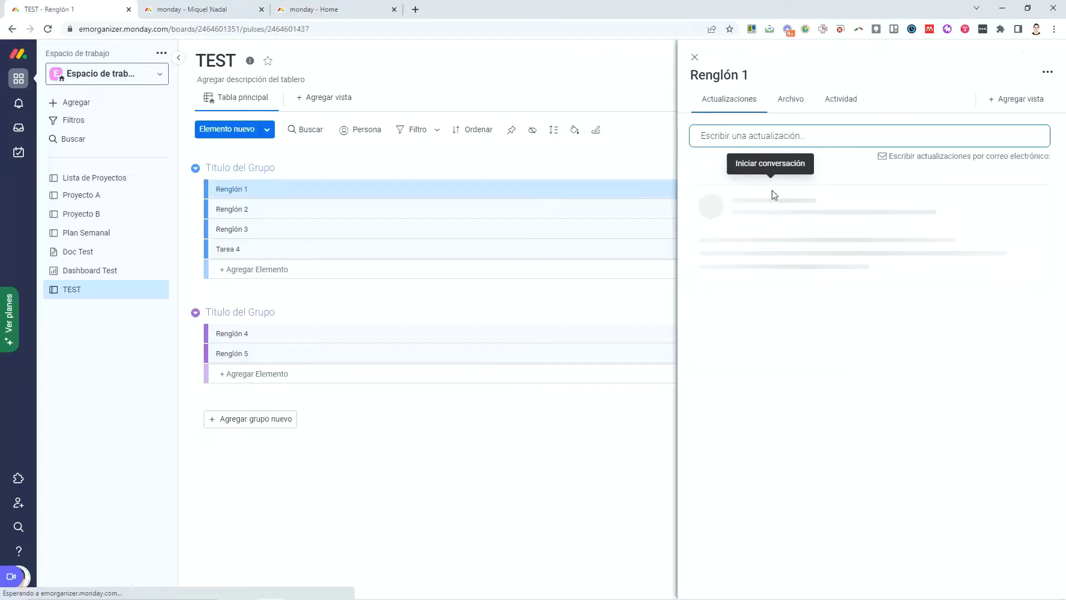
click(753, 143)
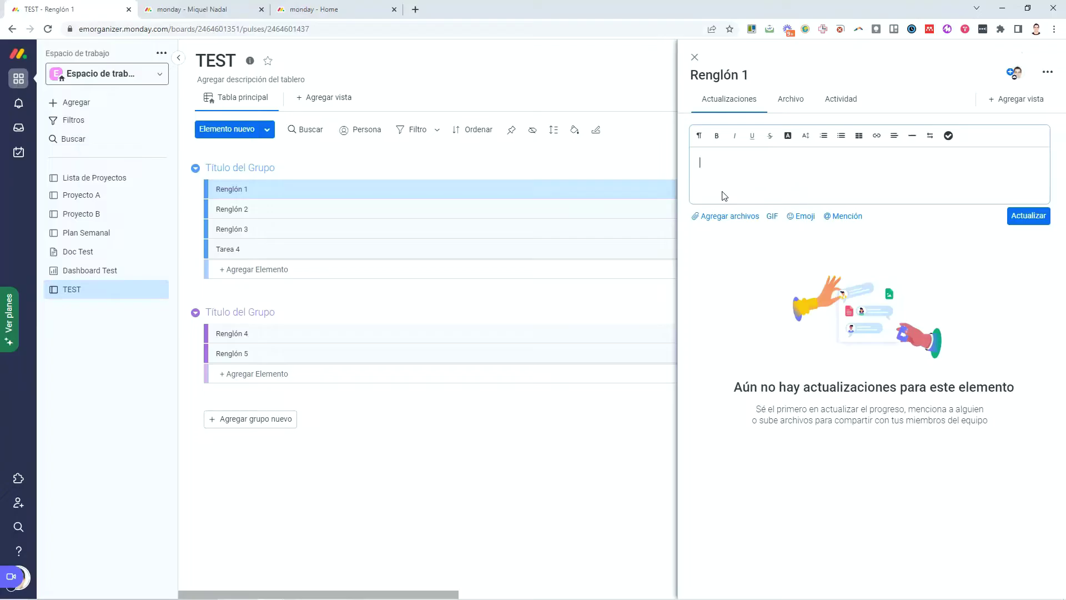
text(Cambio)
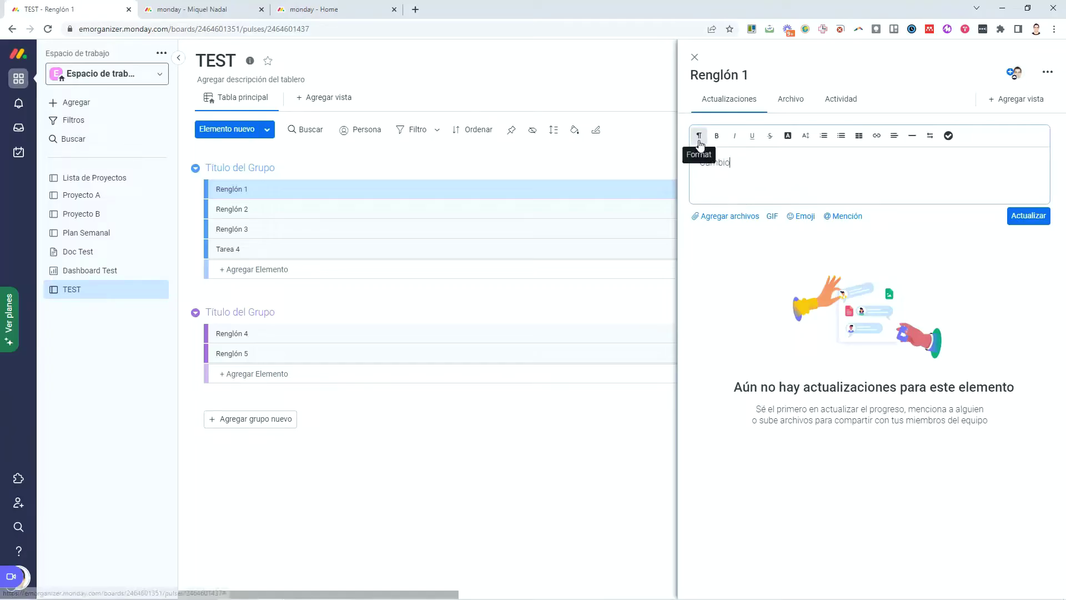
double_click(715, 162)
click(716, 135)
click(734, 136)
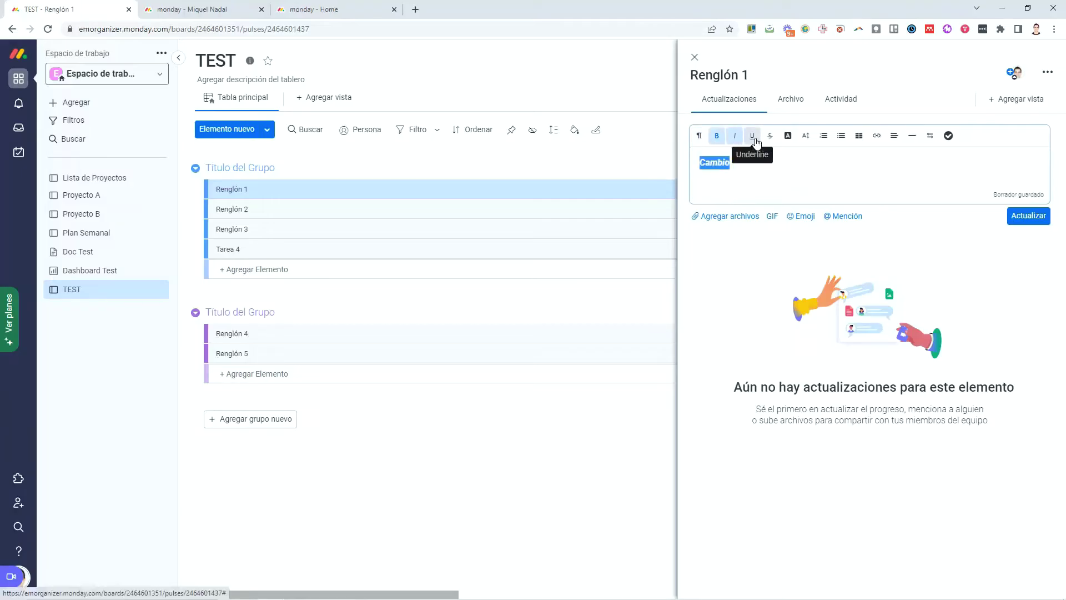
click(753, 137)
click(767, 161)
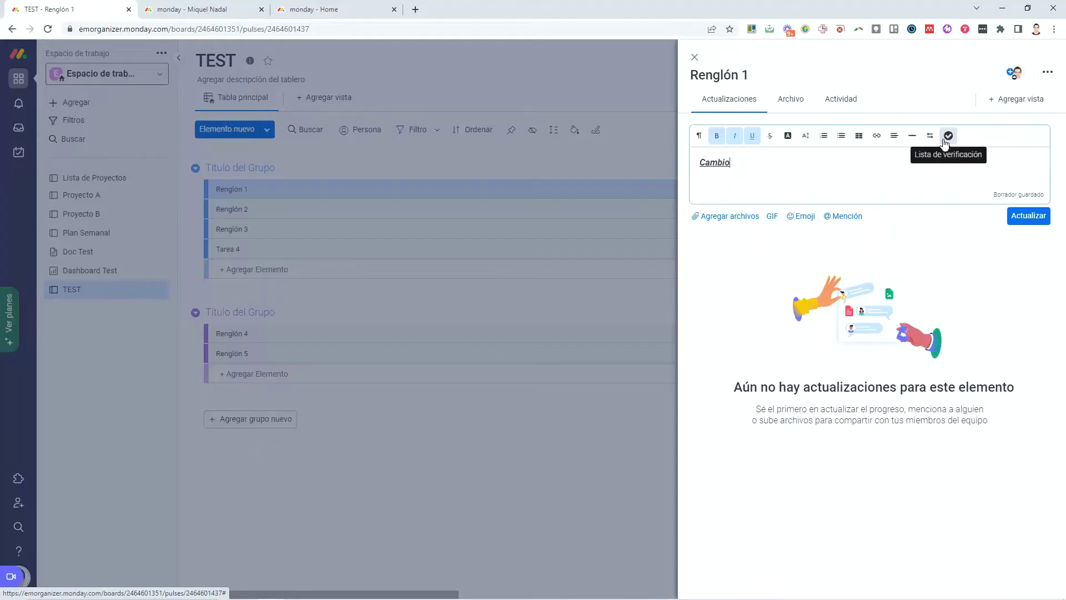
Step: Turn Cambio into a checklist and add items h and k plus an empty fourth line
click(948, 136)
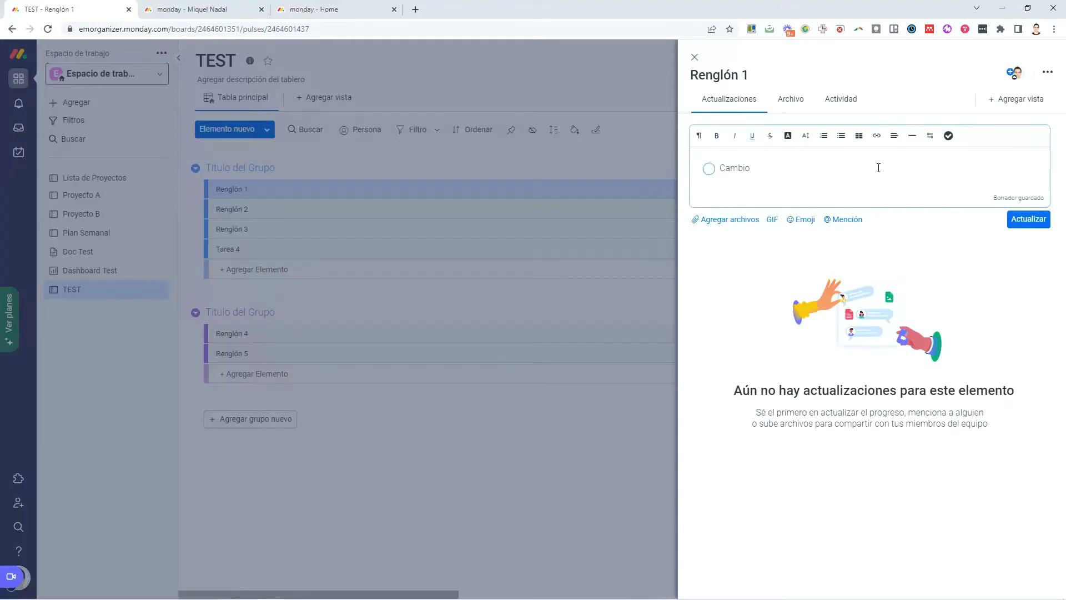
key(Return)
text(h)
key(Return)
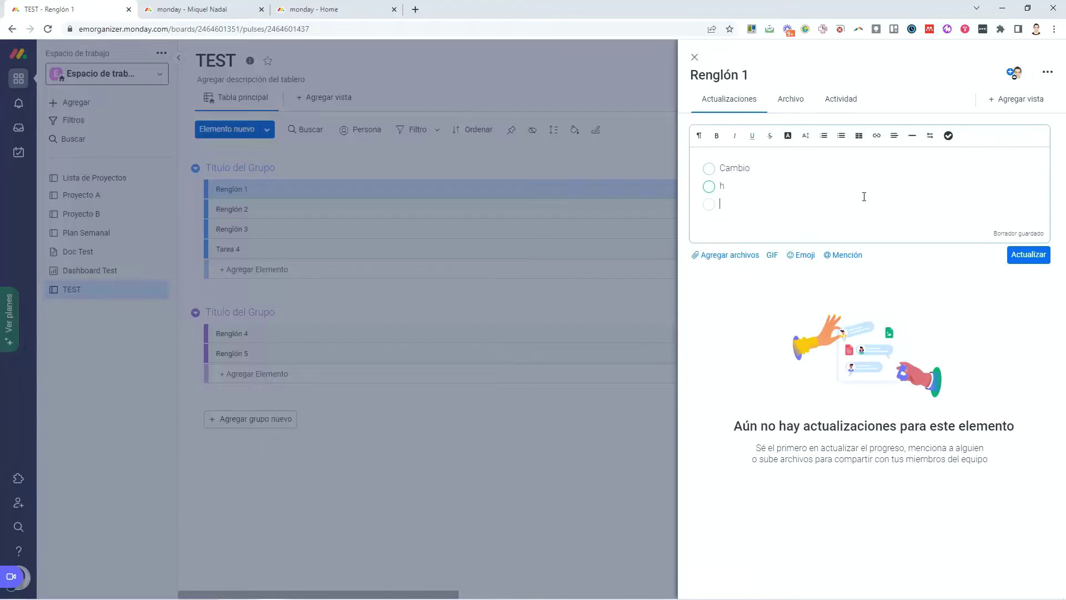
text(k)
key(Return)
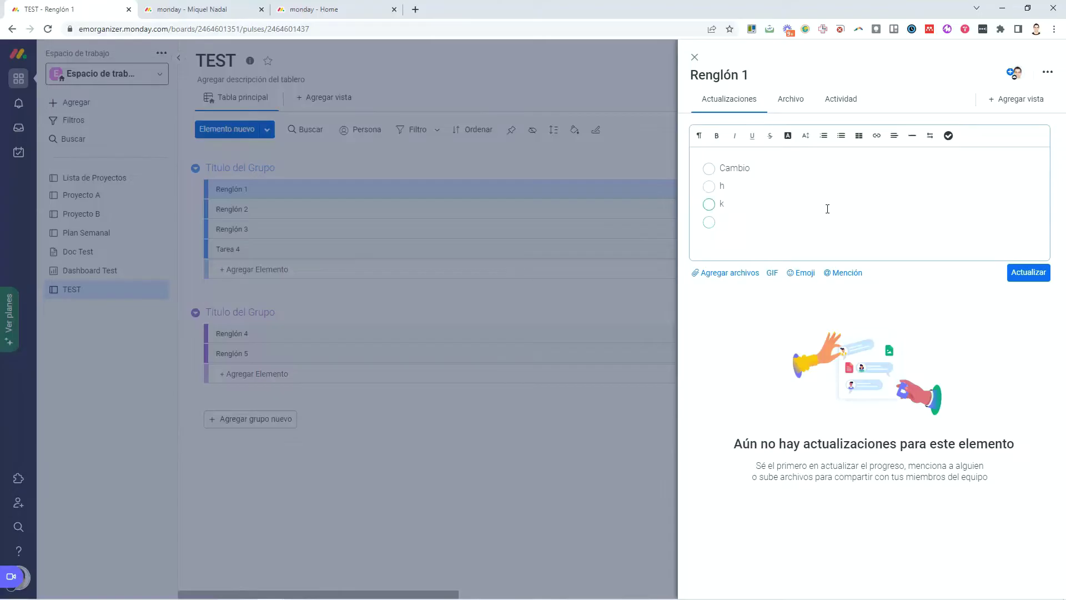
Step: Mention the team member on the fourth checklist line and post the update
mouse_move(855, 253)
mouse_down()
mouse_move(692, 273)
mouse_move(858, 311)
mouse_move(862, 268)
mouse_up()
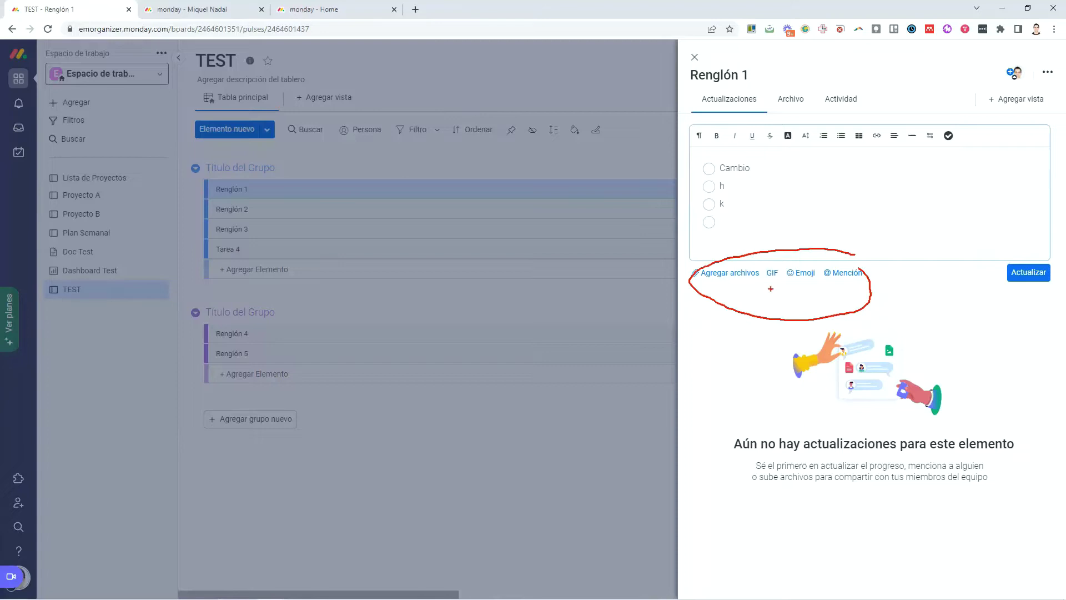
drag(717, 290, 849, 282)
key(Escape)
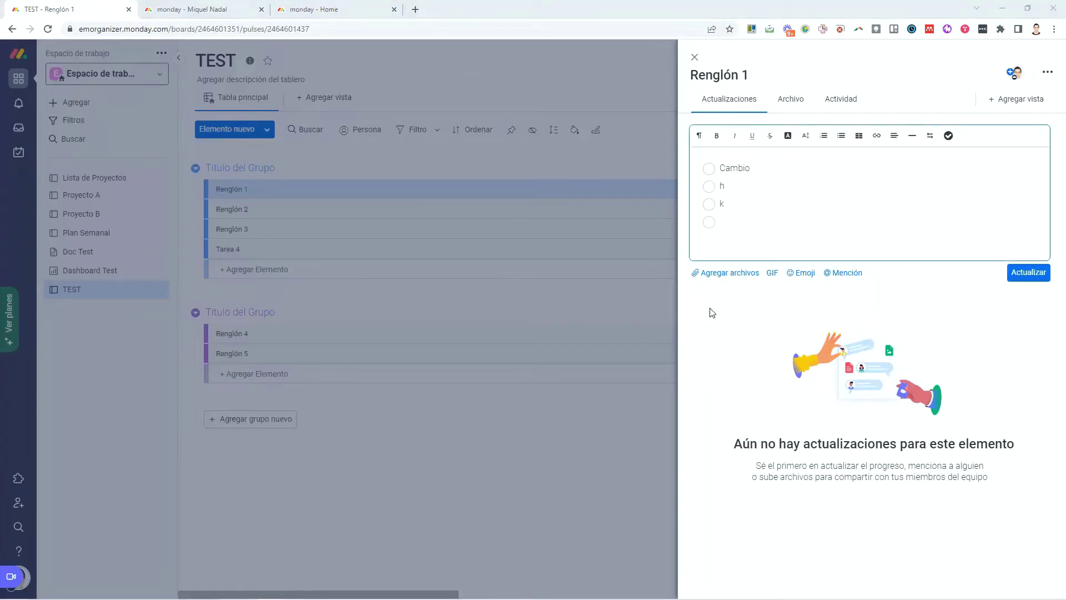
click(738, 219)
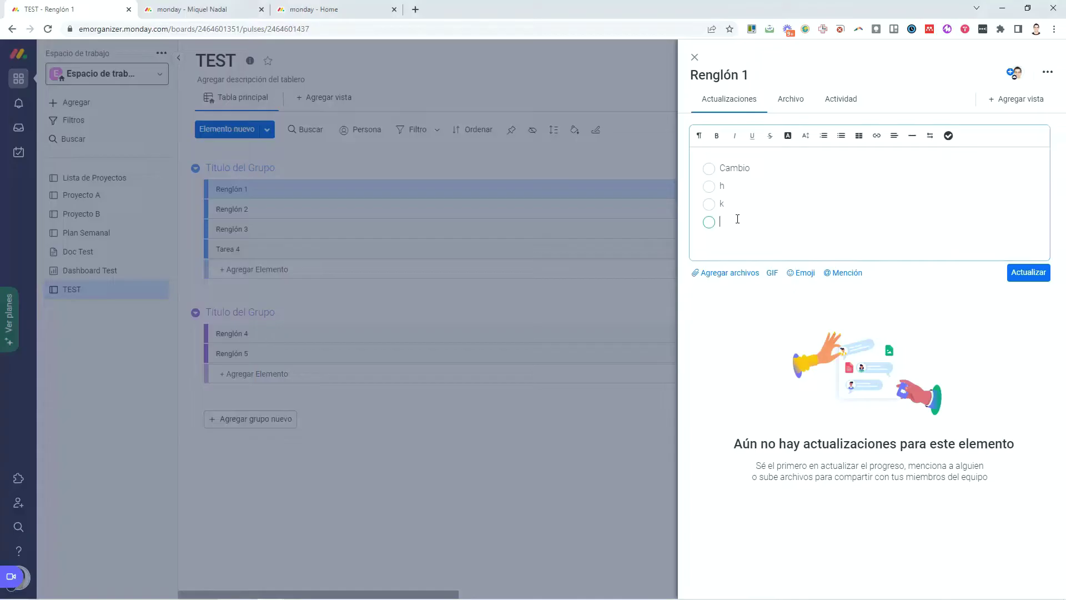
text(@)
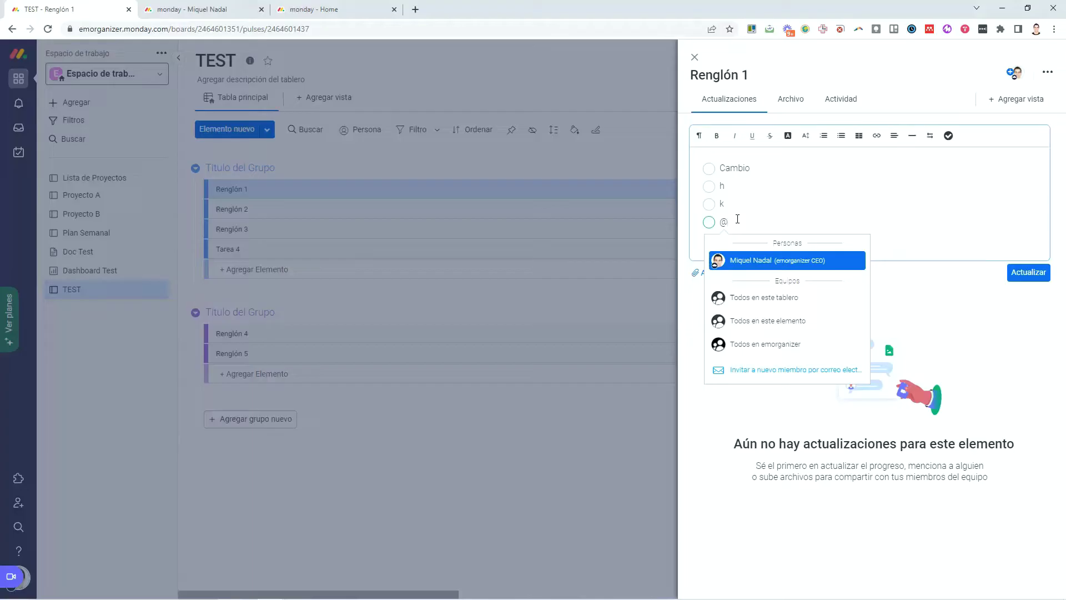
click(745, 258)
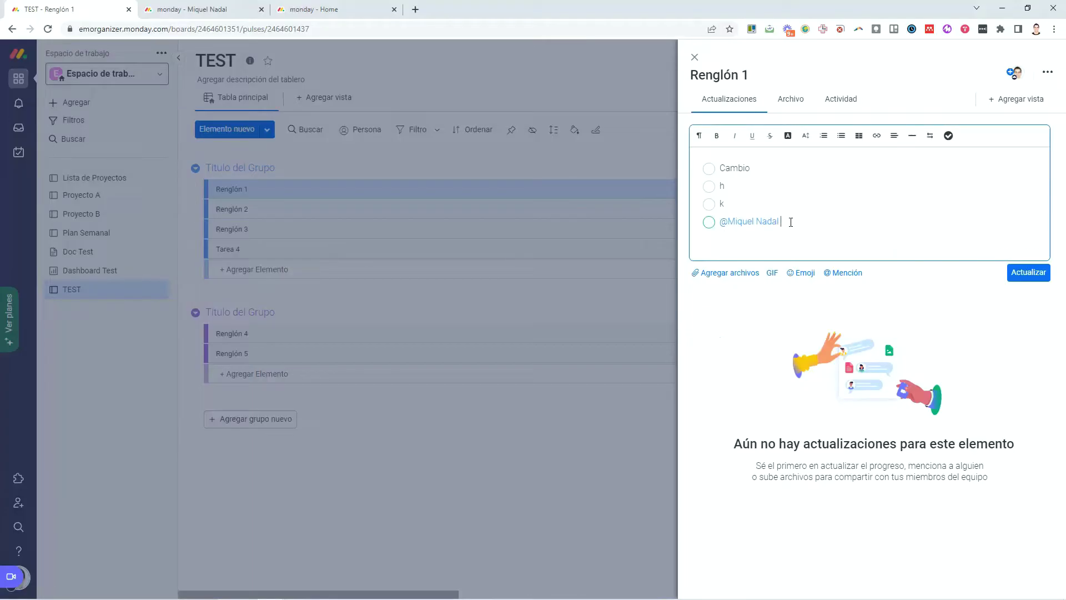
click(1029, 273)
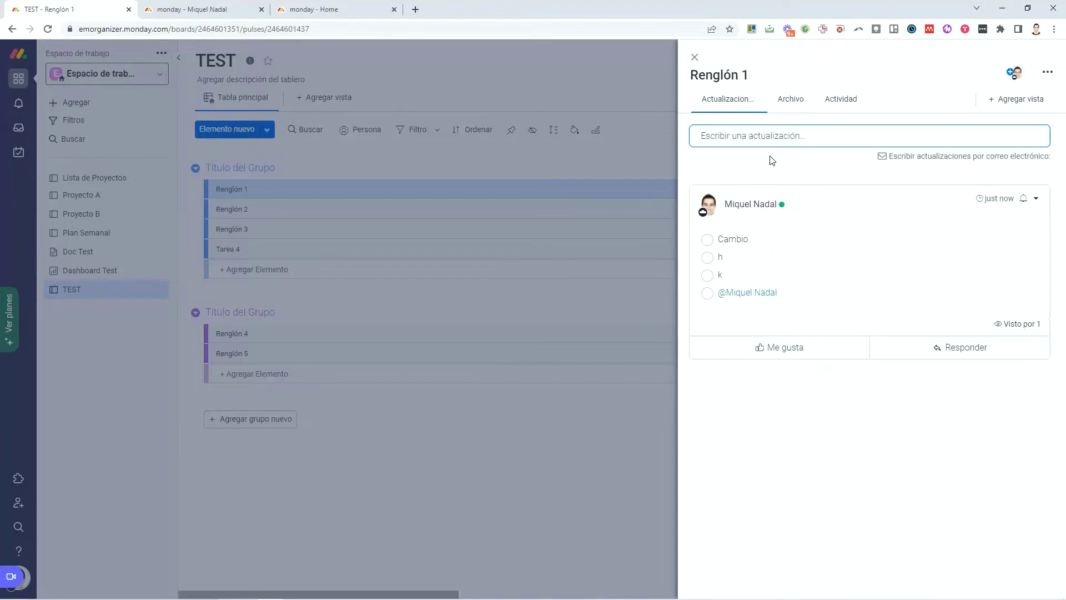
Step: Switch Renglón 1's item panel to its Archivo tab
click(795, 108)
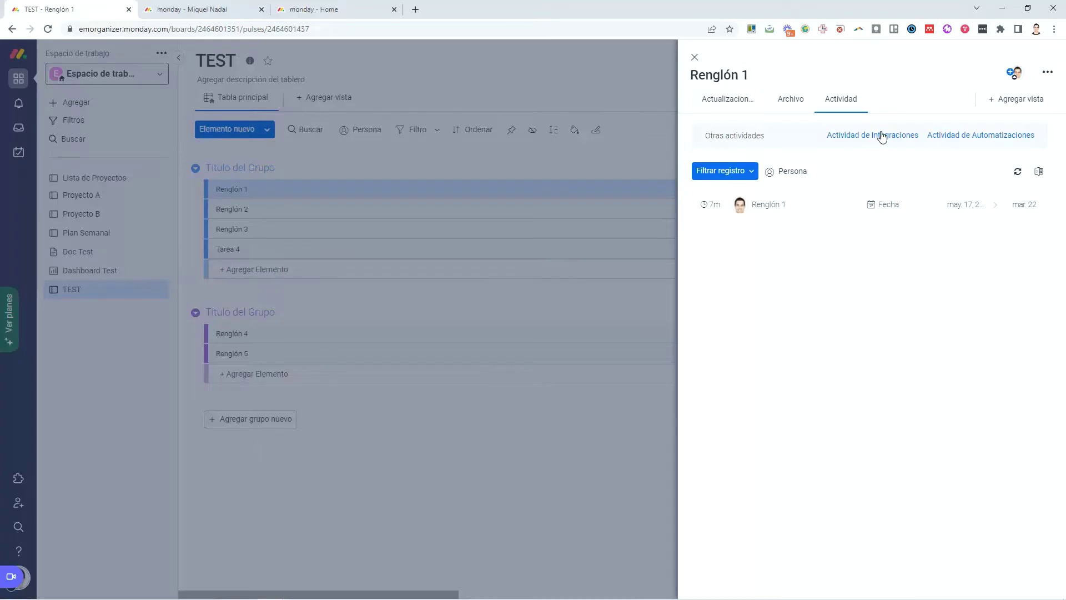
Step: Close Renglón 1's item panel to return to the TEST main table
click(694, 57)
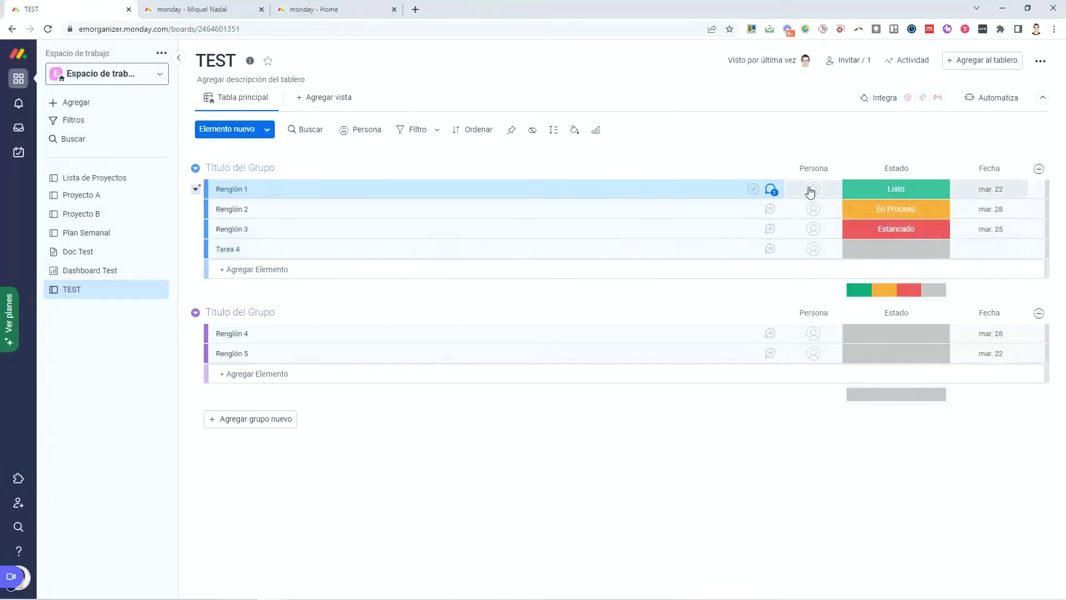
Step: Assign the team member in Renglón 1's Persona column
mouse_move(810, 195)
click(811, 193)
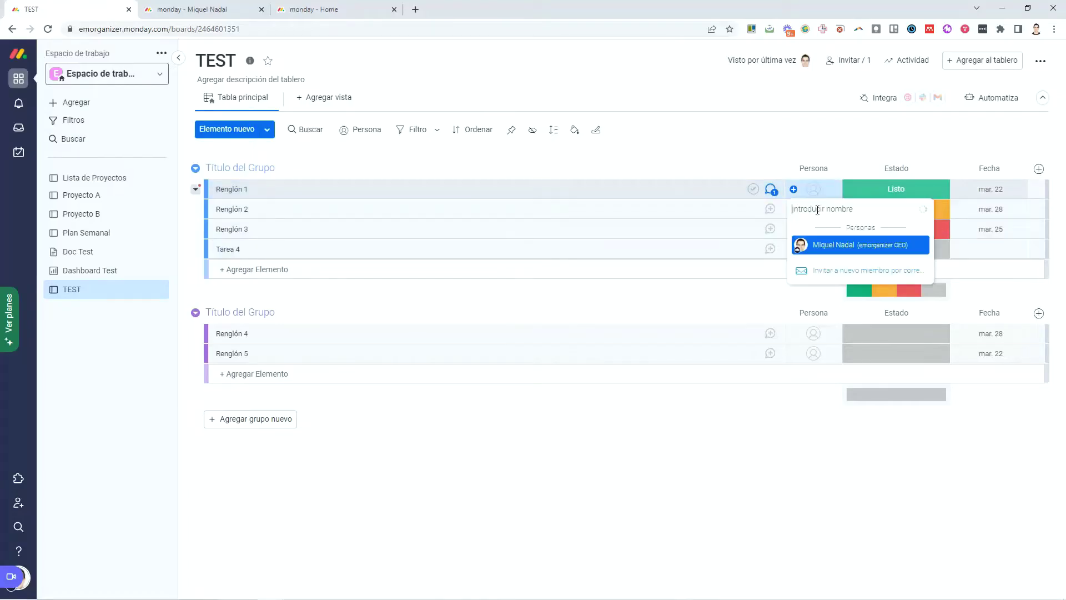
click(832, 253)
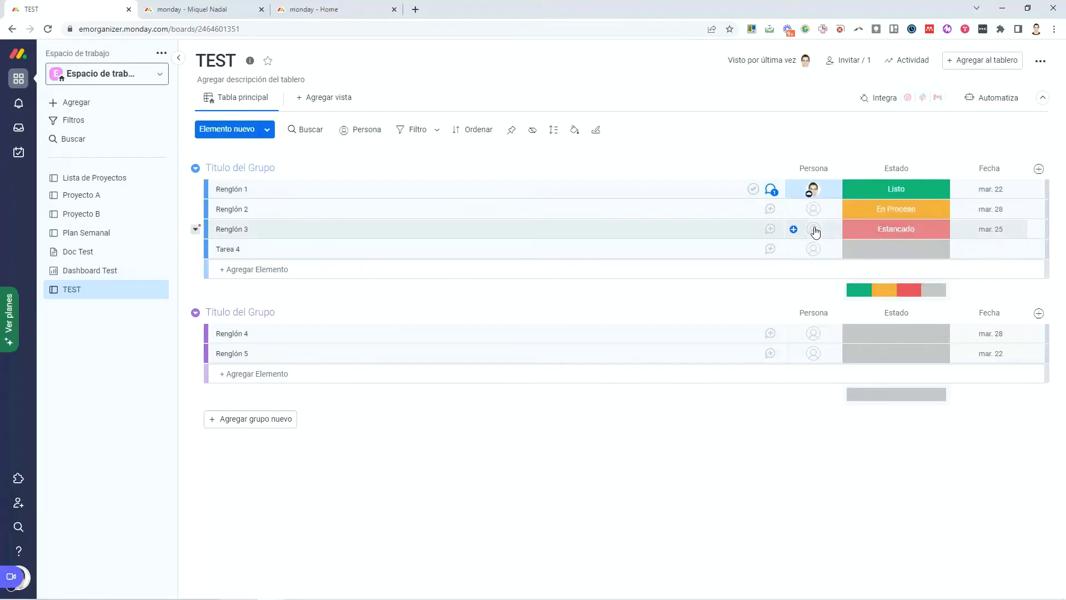
click(893, 192)
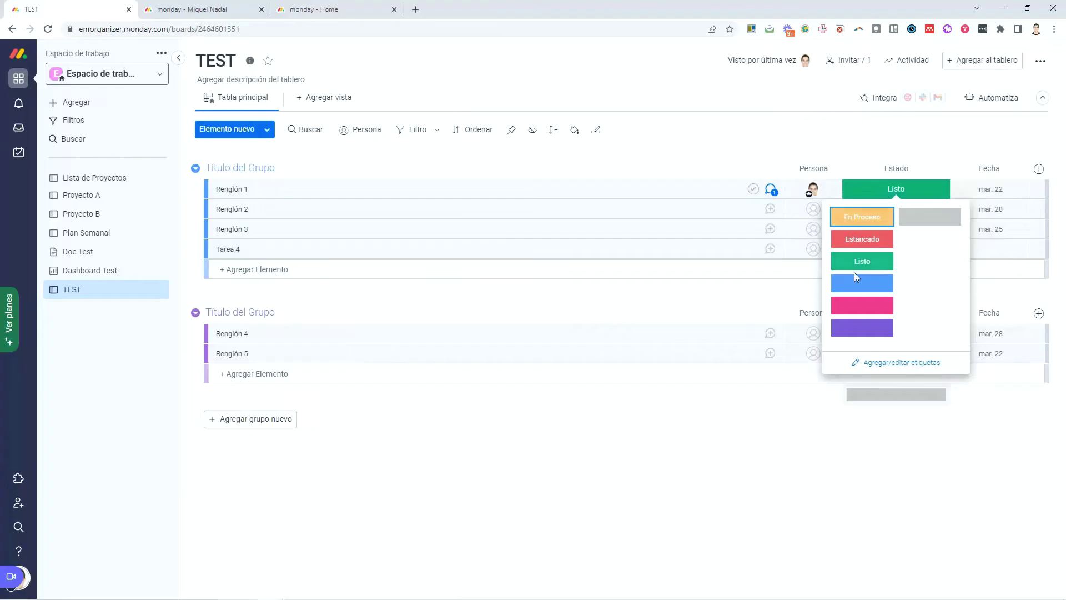
click(880, 364)
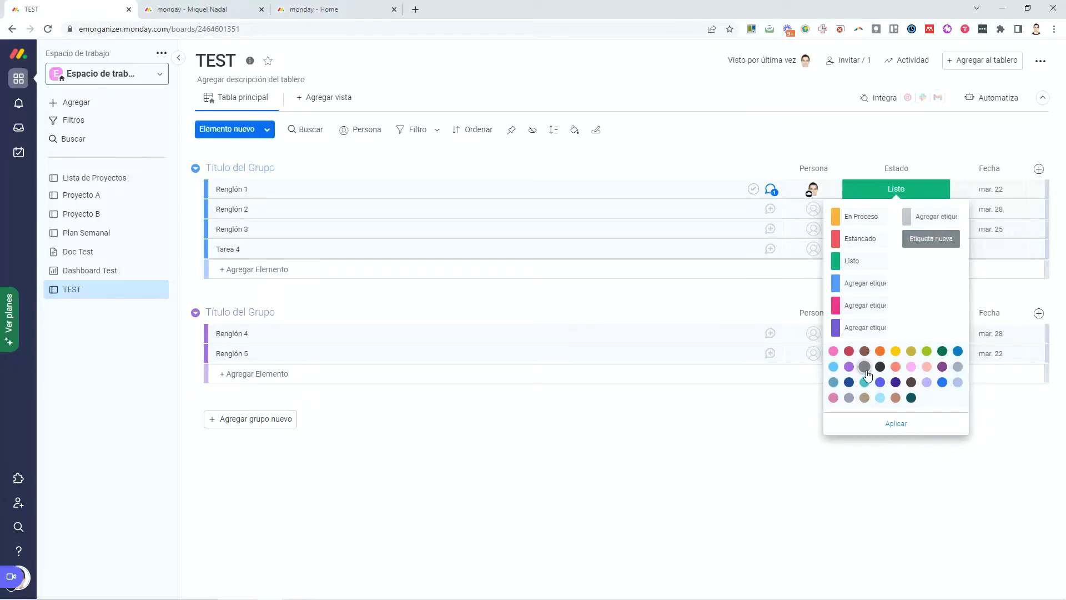
click(890, 425)
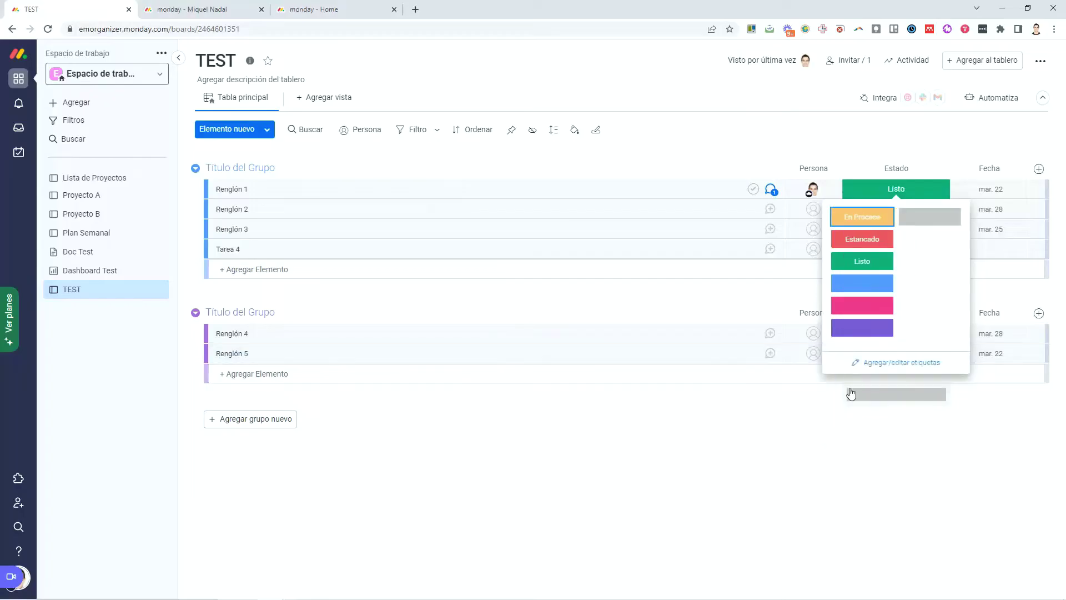
click(851, 393)
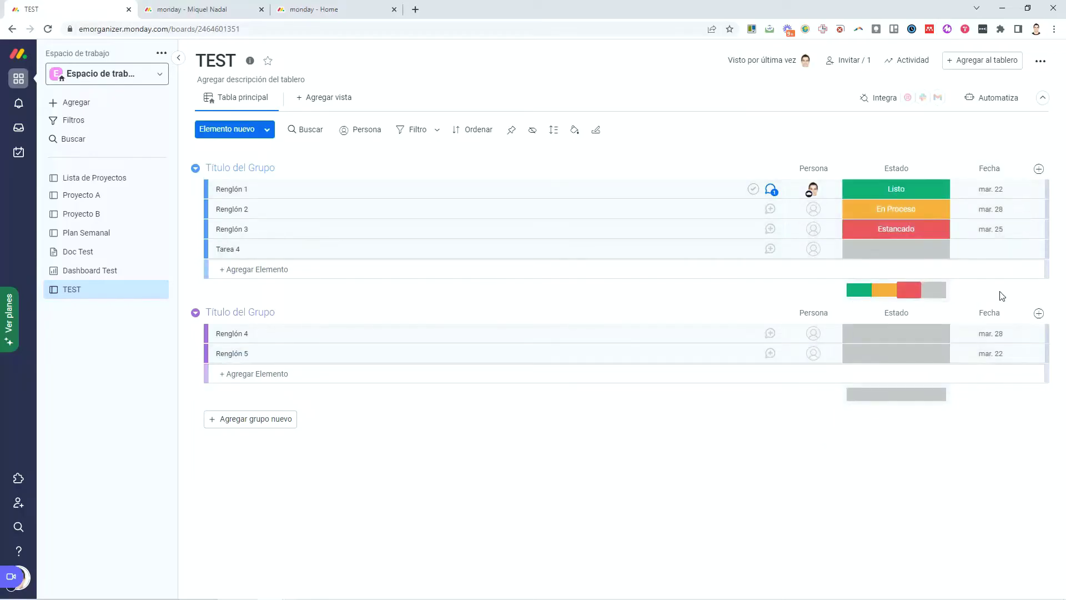
click(984, 189)
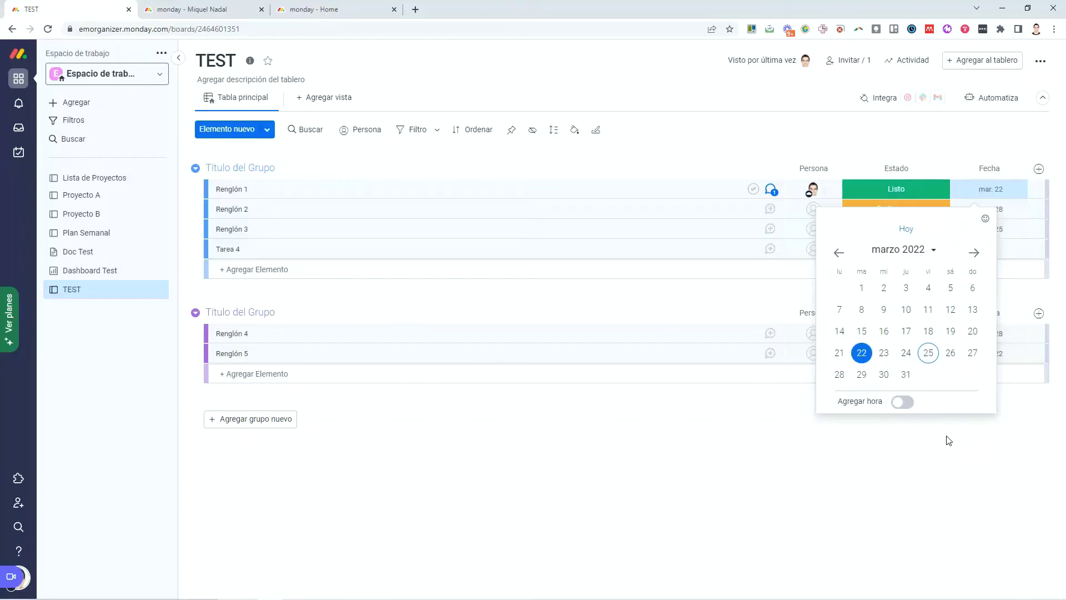
click(986, 468)
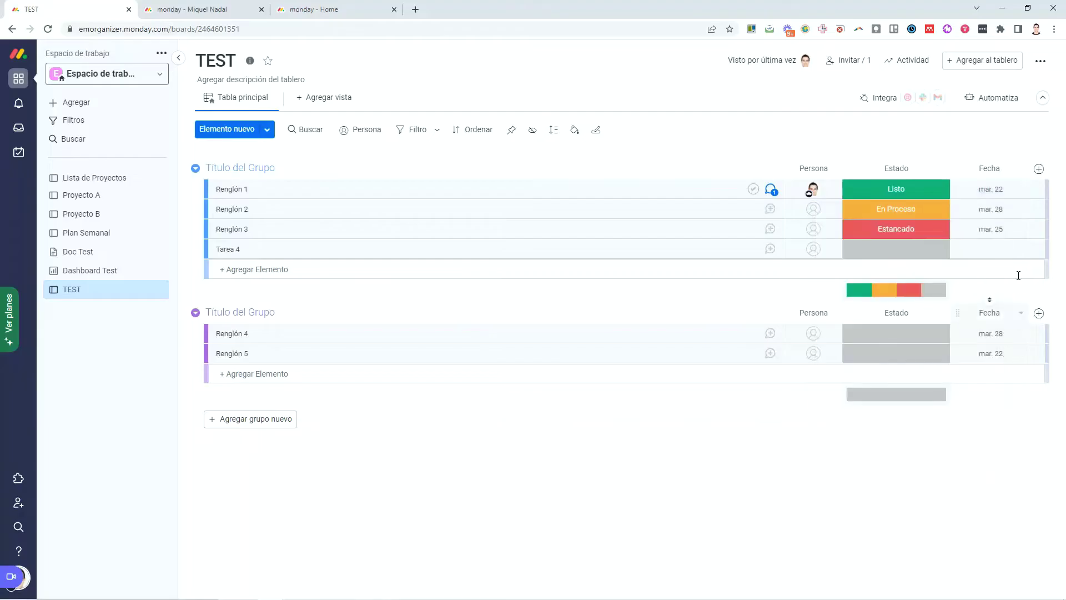
Step: Add a Subelementos column to the TEST board
click(1038, 170)
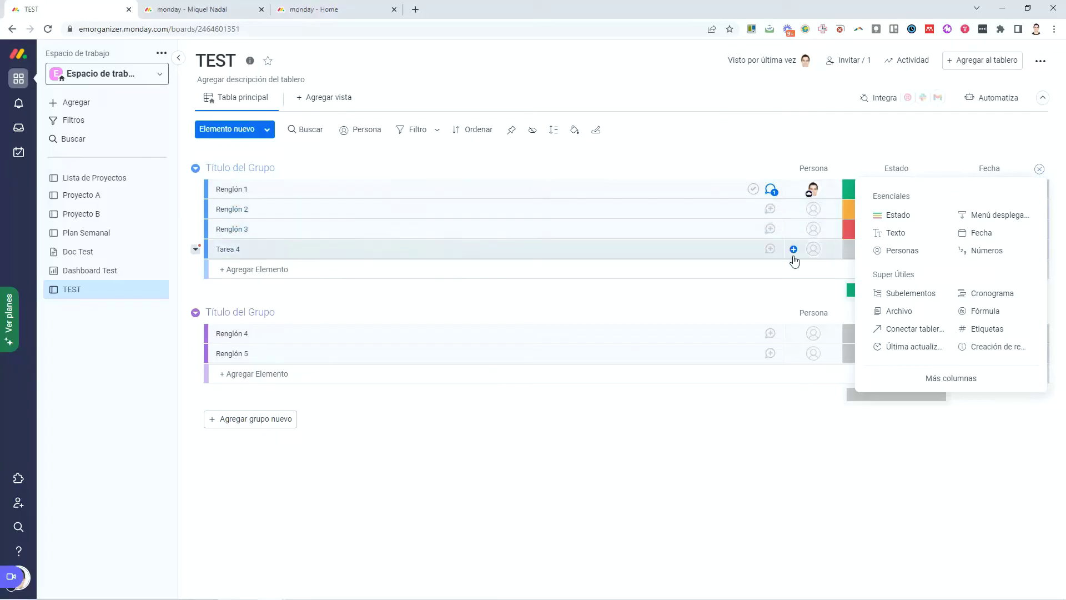
click(903, 294)
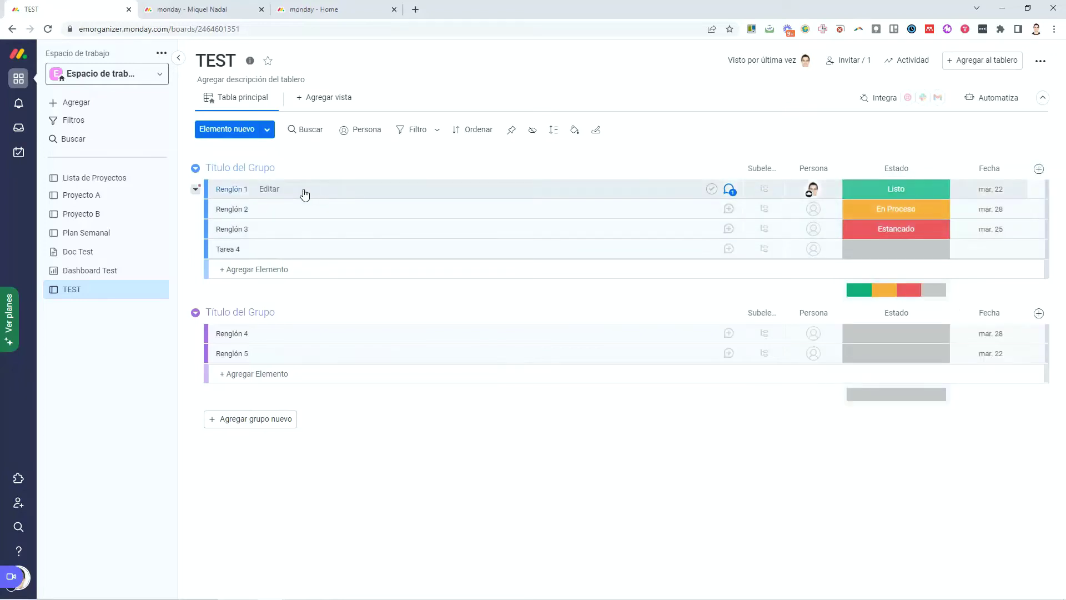
Step: Add a subitem under Renglón 1 and rename it 'Subtarea 1'
click(764, 192)
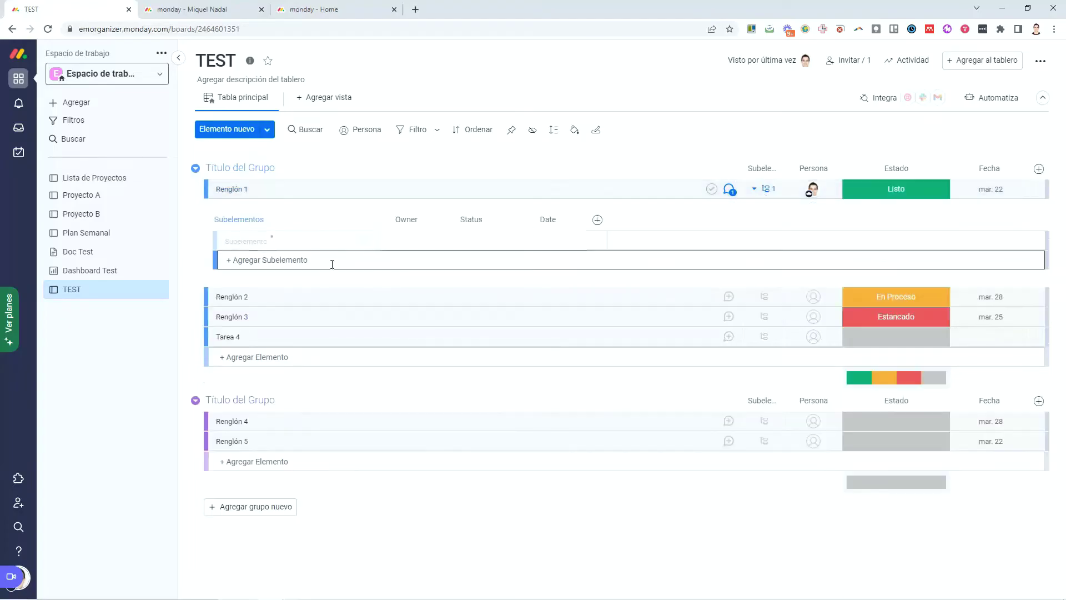
click(248, 244)
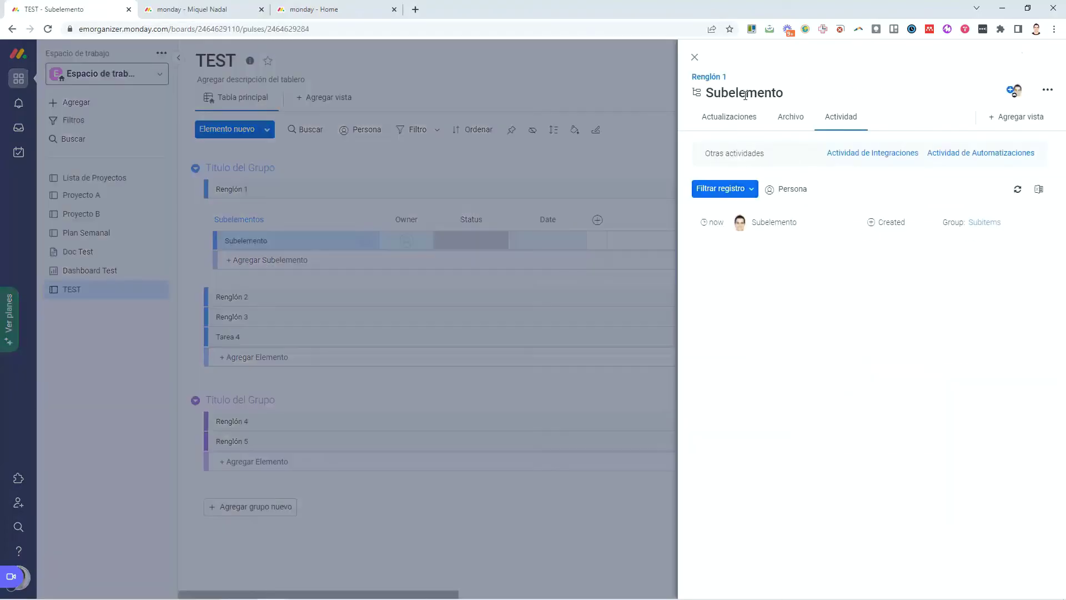
click(745, 94)
text(Subtarea )
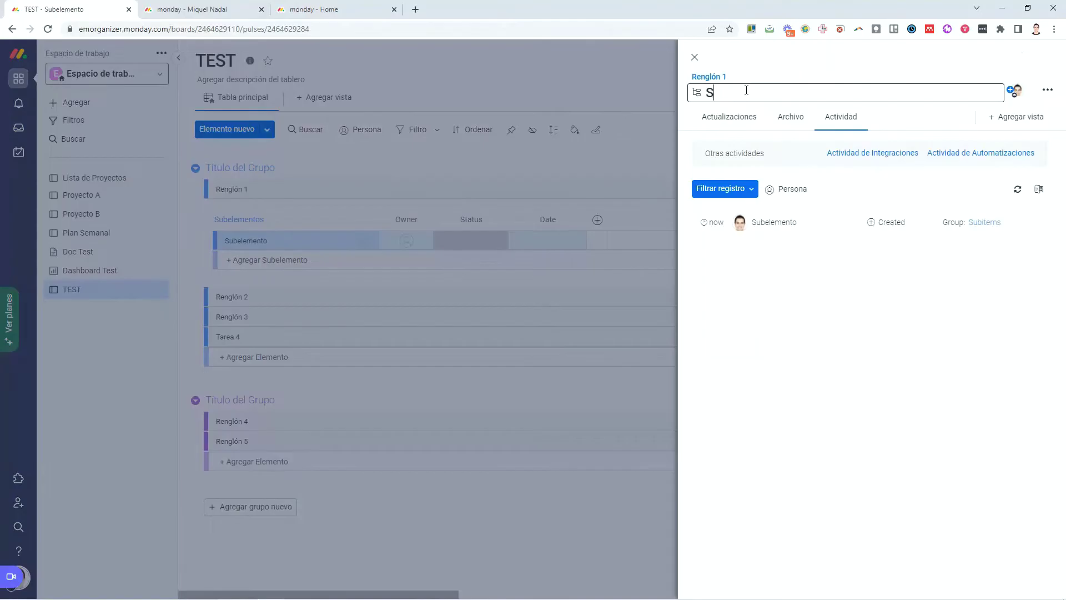
text(1)
key(Return)
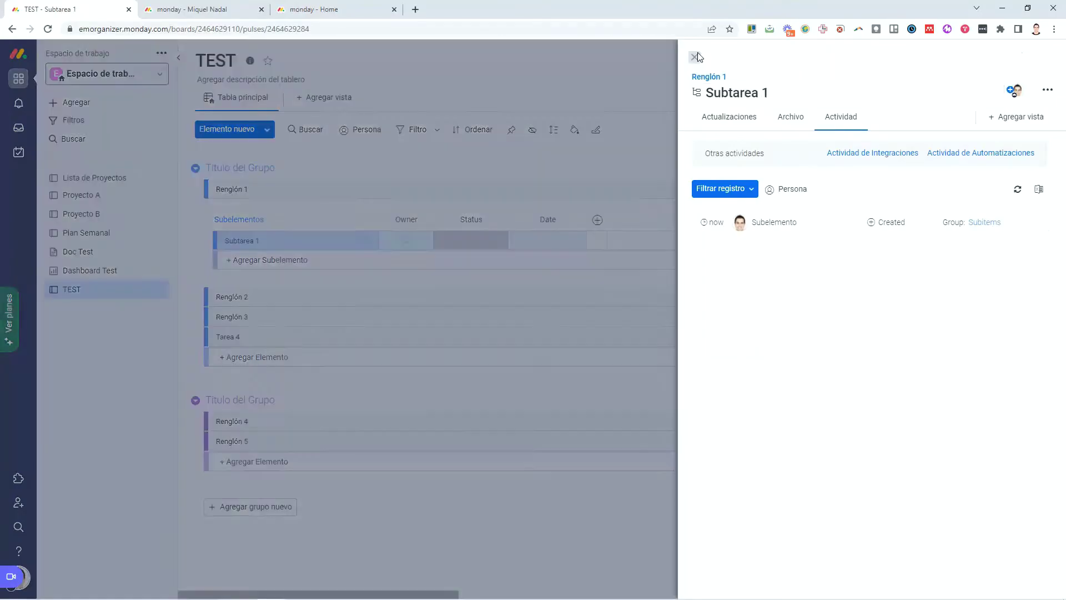
click(695, 57)
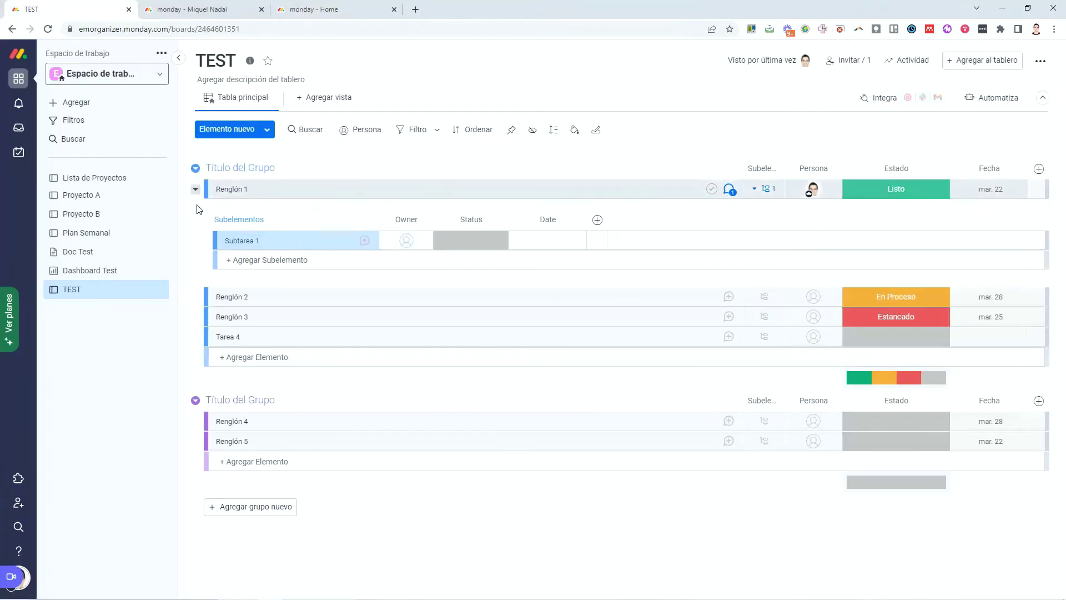
click(204, 241)
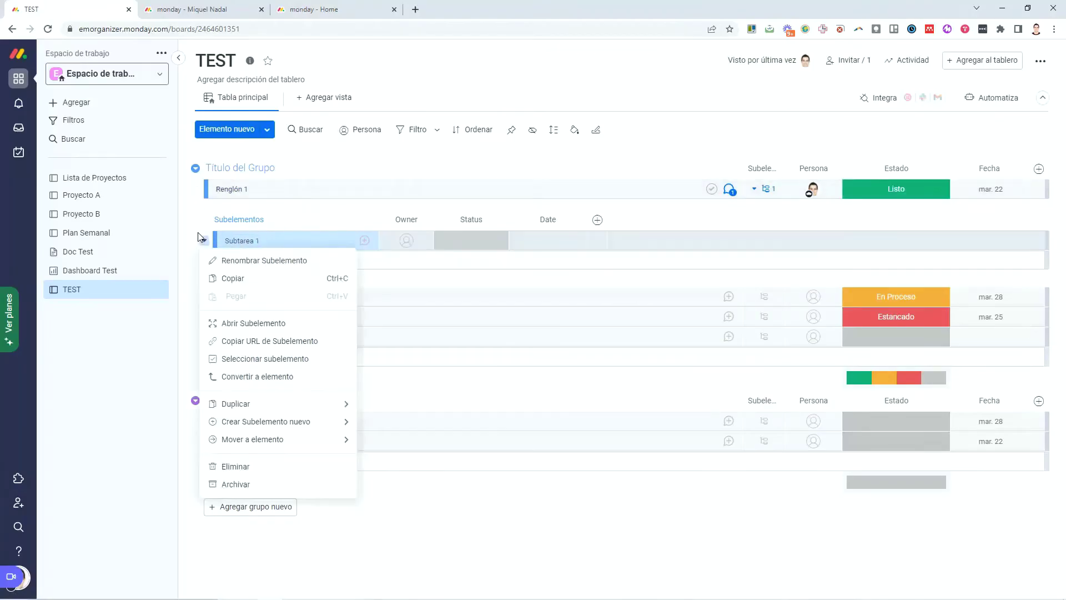
key(Escape)
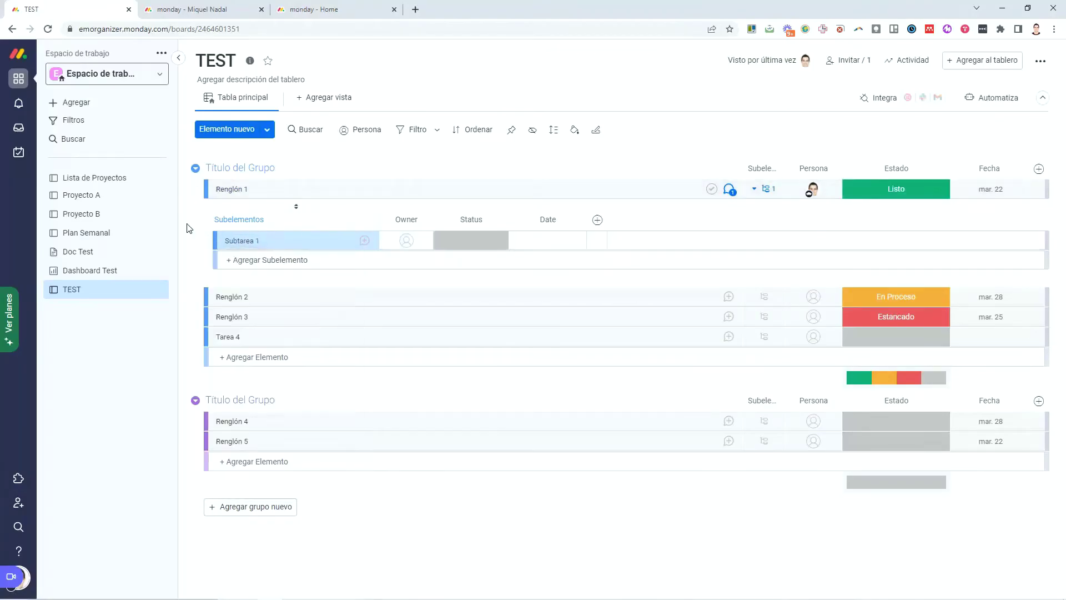
Step: Collapse and re-expand Renglón 1's subitems, then show the add-column types chooser
click(759, 196)
click(757, 193)
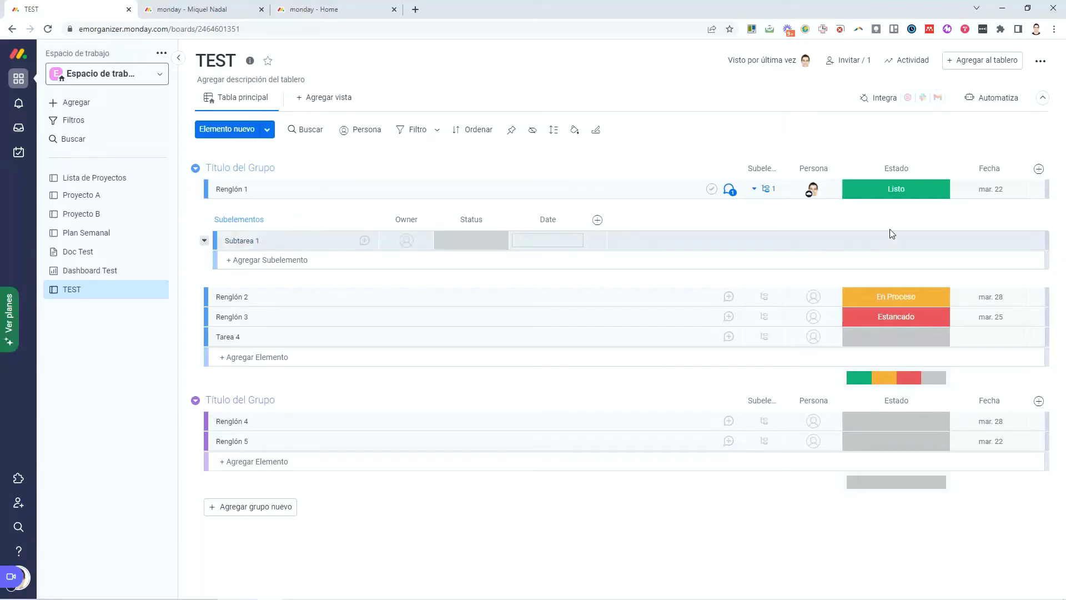
click(1038, 170)
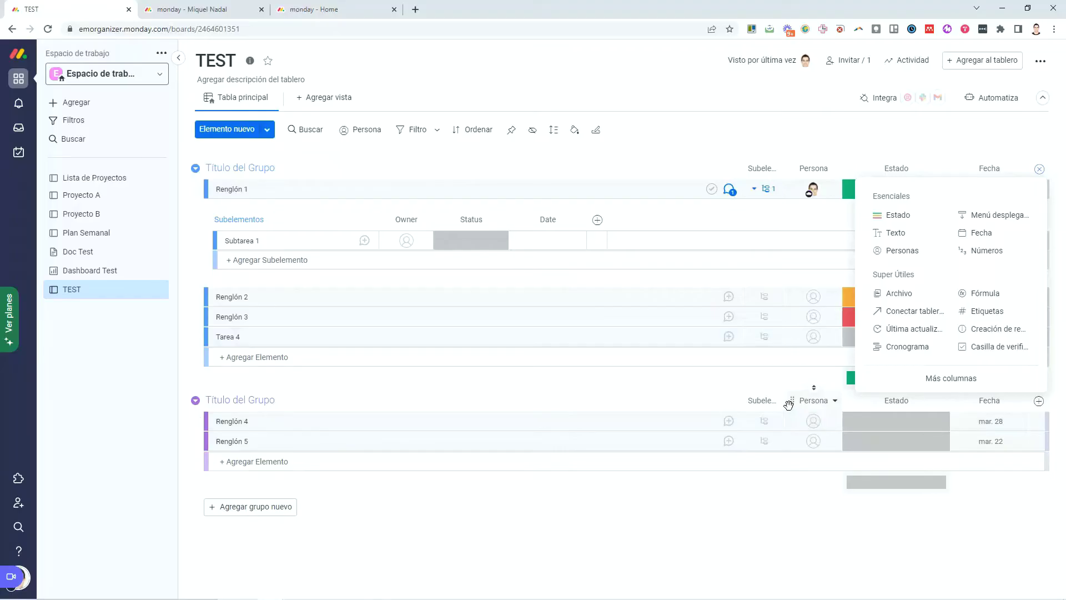
Step: Browse the Más columnas catalogue of column types, then close it without adding any column
click(940, 383)
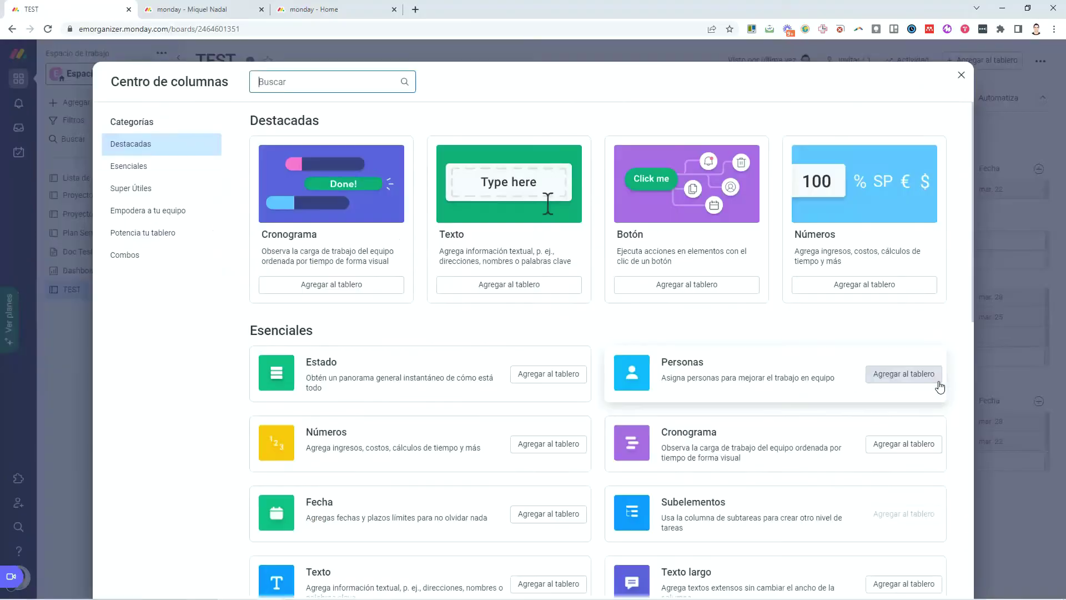
scroll(627, 320, down, 2)
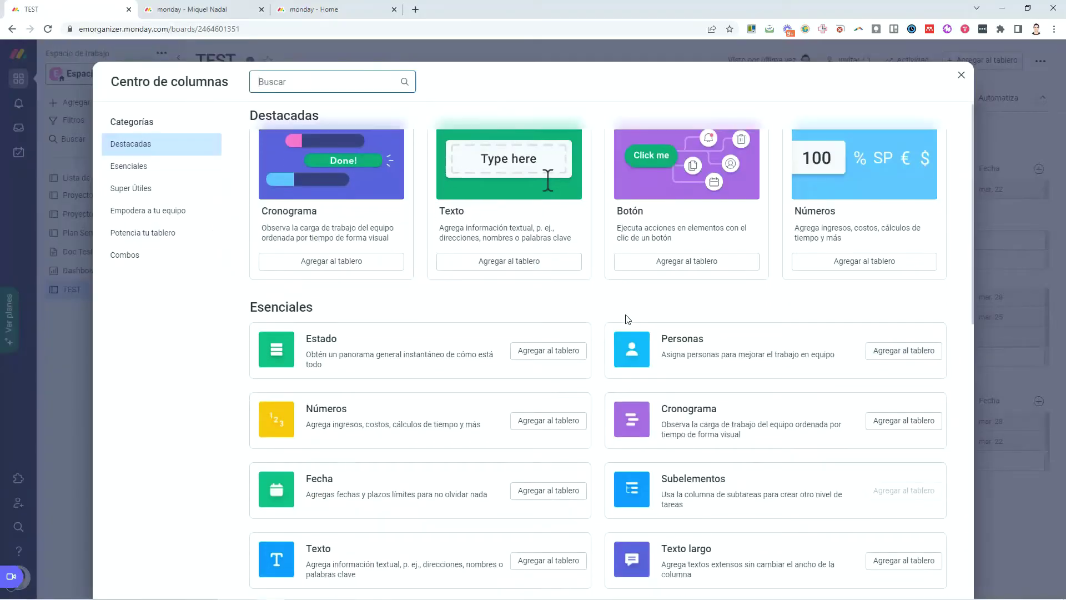
scroll(627, 319, up, 2)
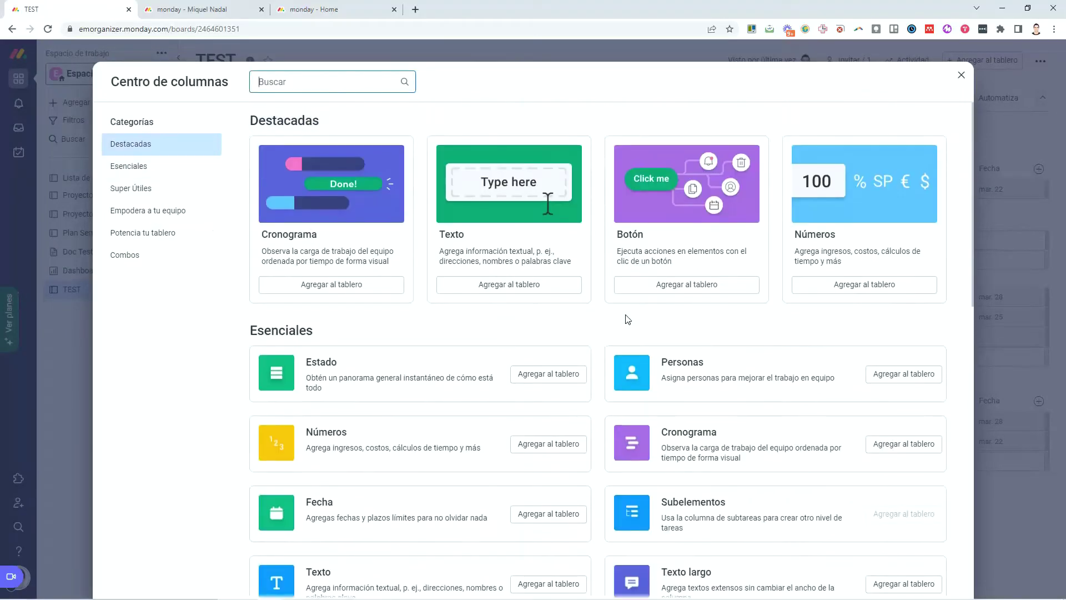
scroll(627, 320, down, 6)
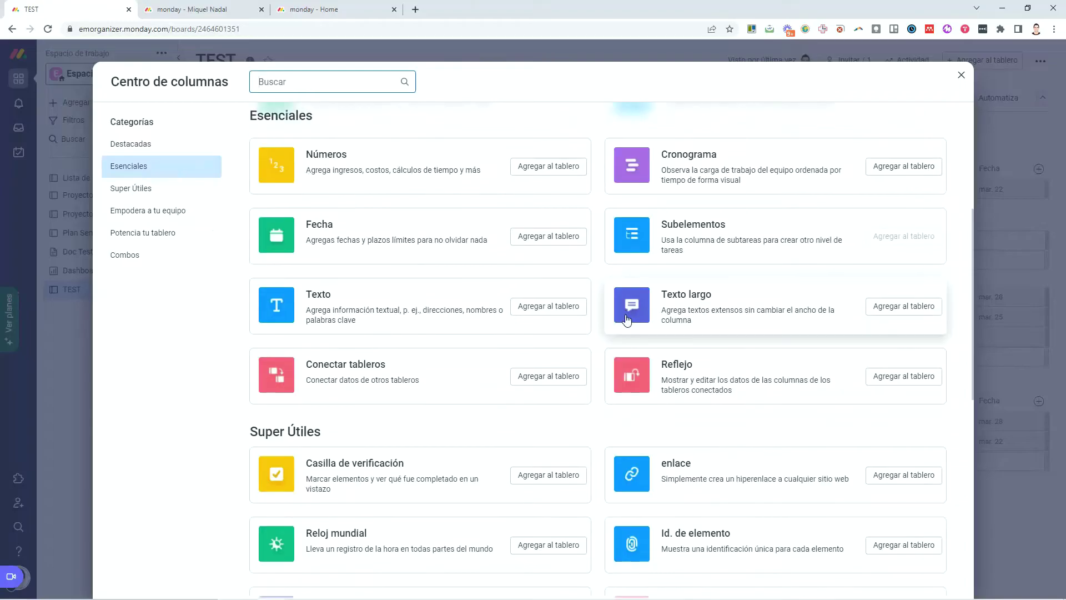
scroll(628, 320, down, 3)
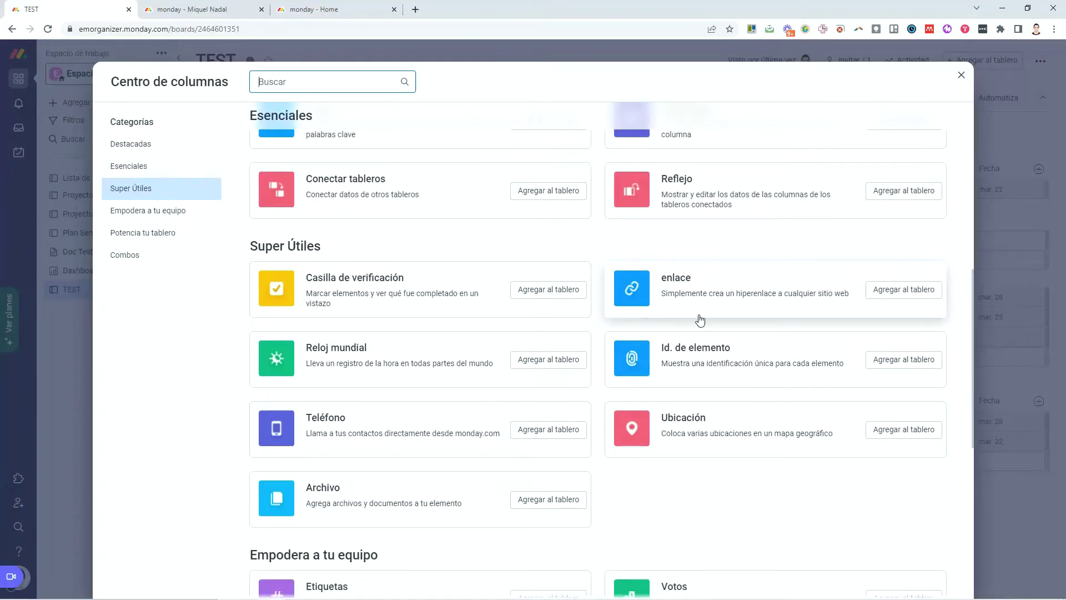
scroll(624, 326, down, 8)
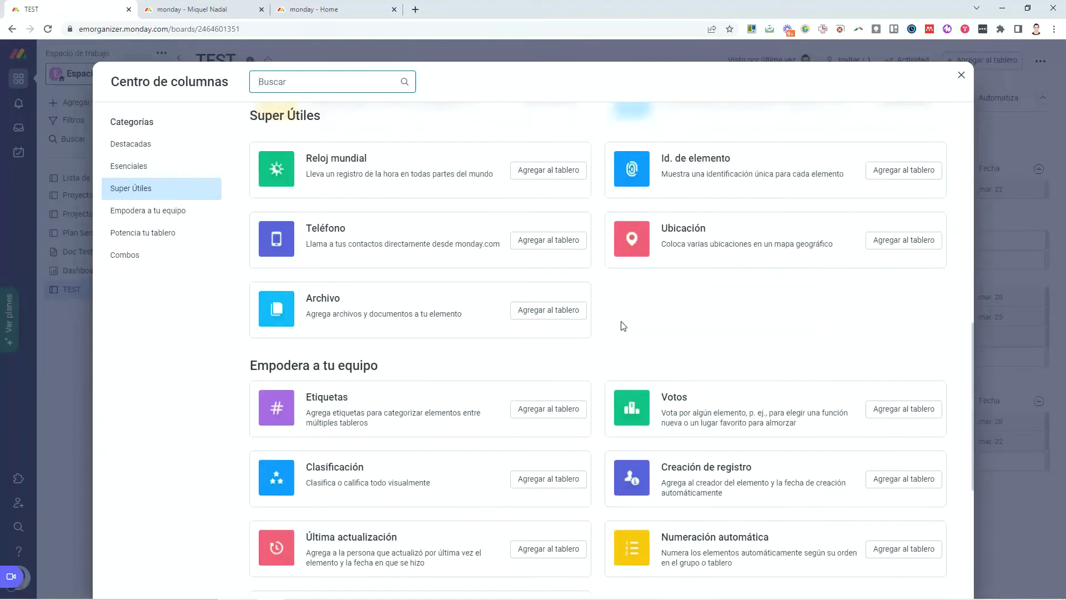
scroll(622, 326, down, 2)
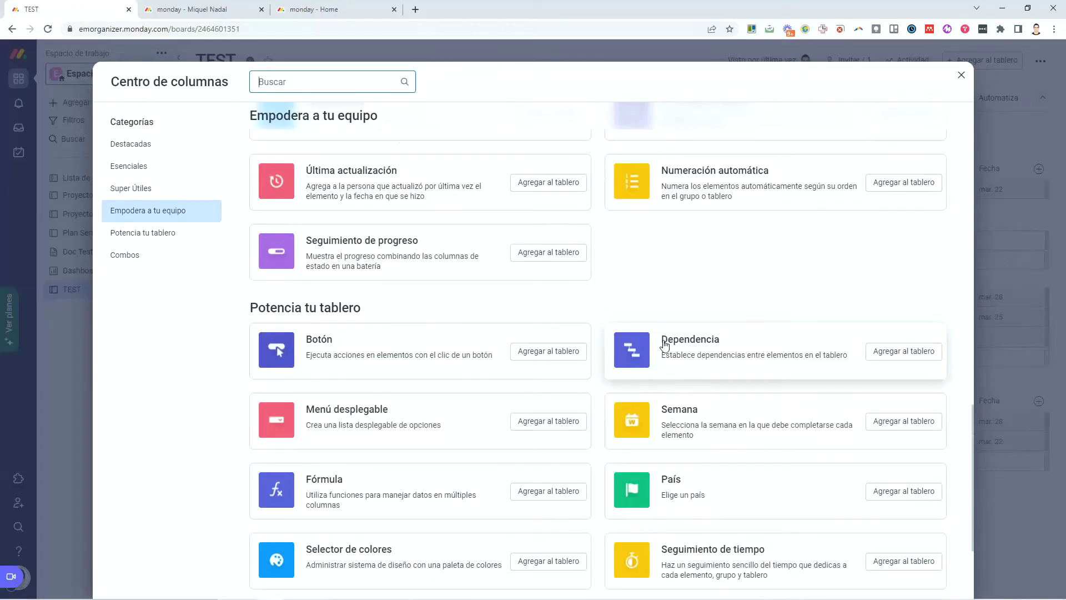
scroll(640, 297, down, 3)
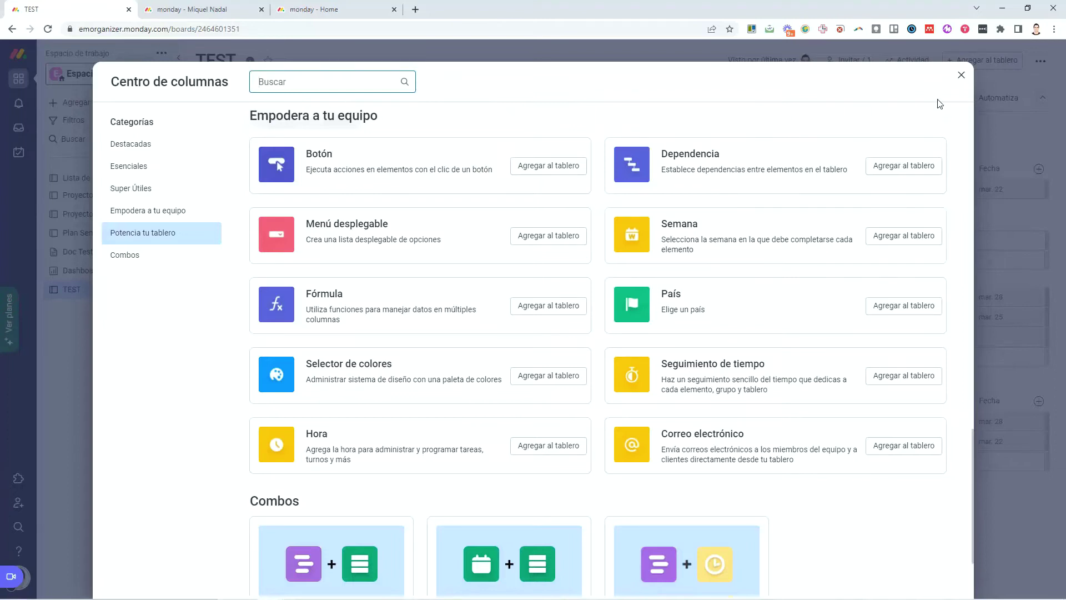
click(959, 77)
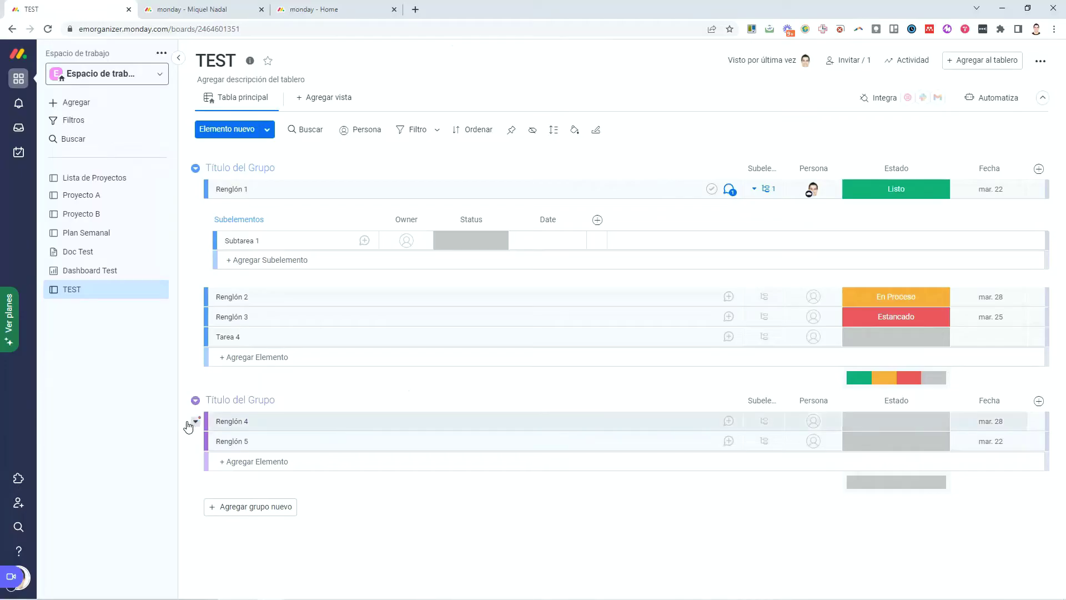
Step: Delete the second Título del Grupo group via its menu, confirming Eliminar
click(196, 400)
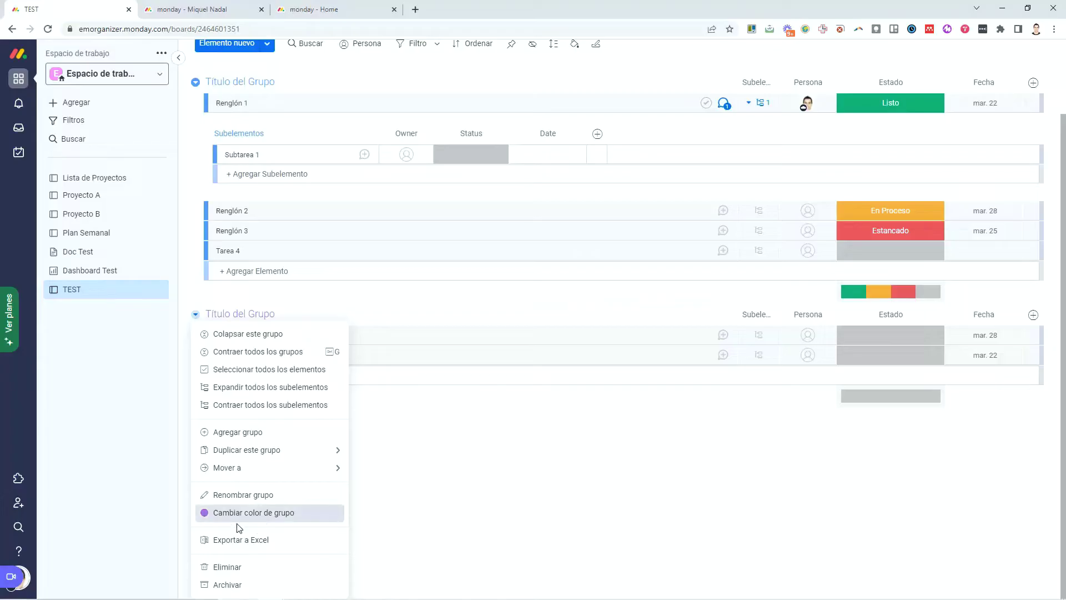
click(233, 566)
click(664, 111)
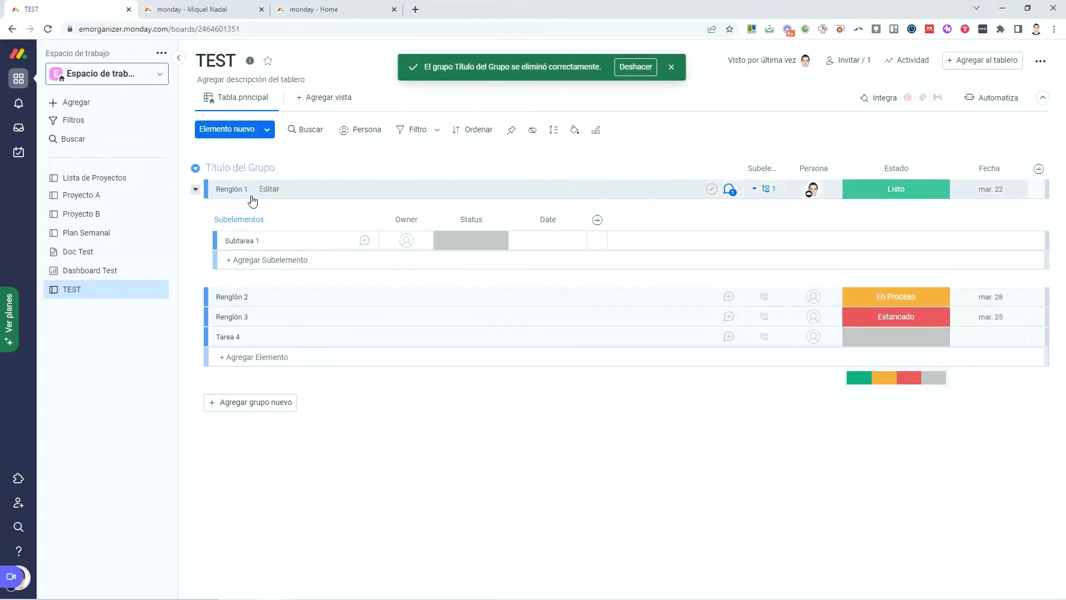
Step: Check the Elemento nuevo and Persona options, then bring up the Filtros avanzados panel
click(267, 130)
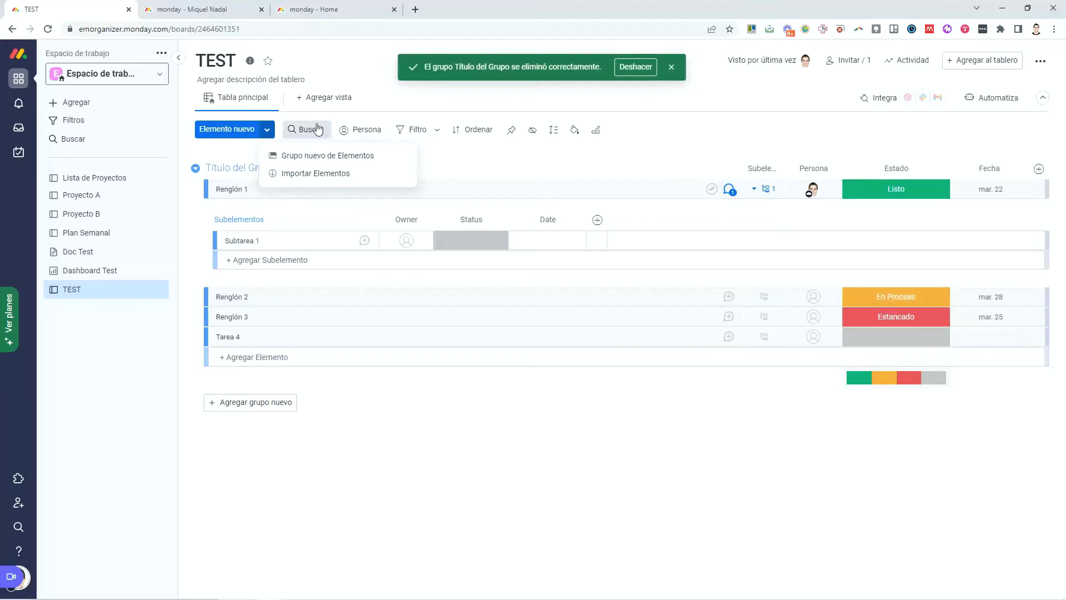
click(267, 129)
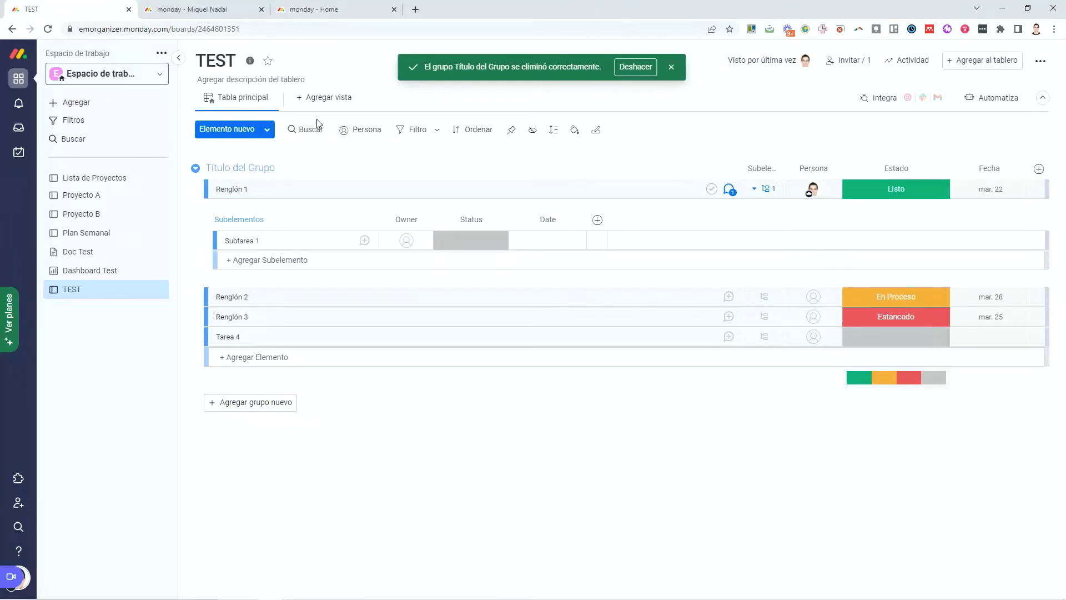
click(351, 132)
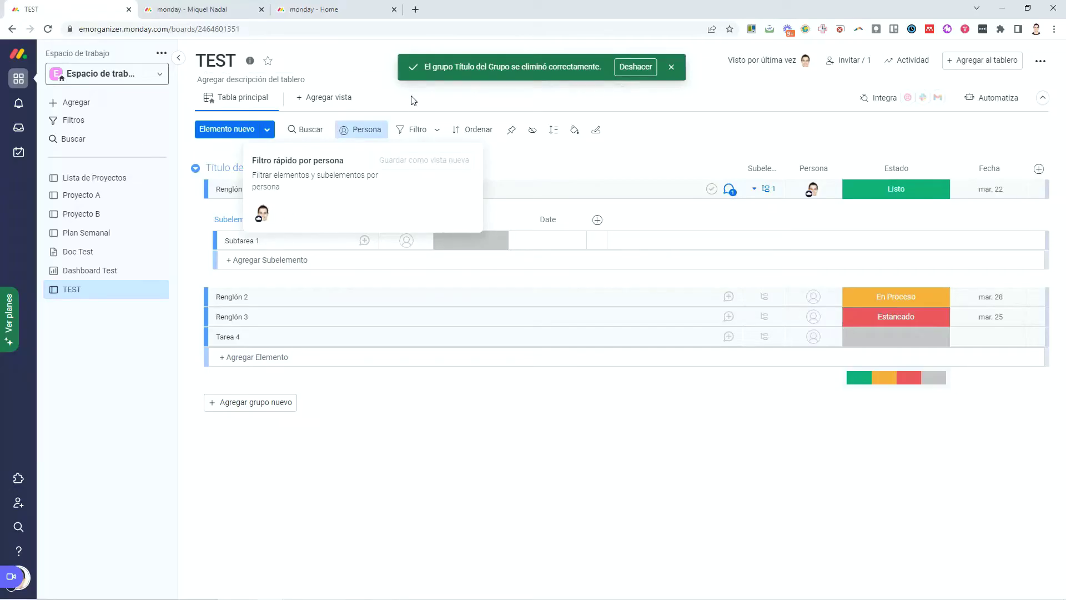
click(438, 131)
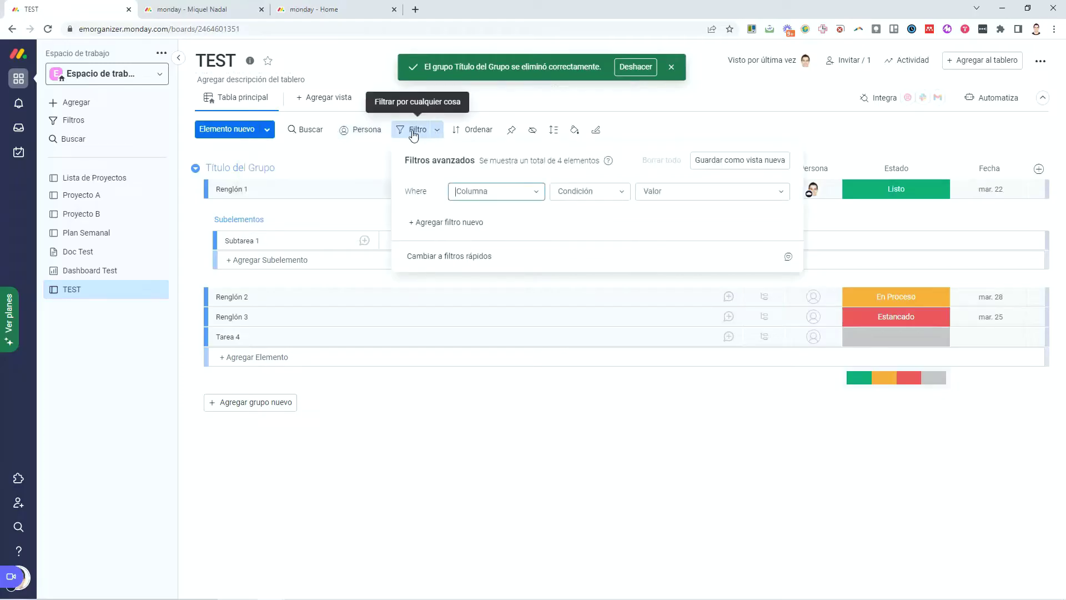
Step: Set up a filter with column Grupo and condition Es, then switch to Filtros rápidos
click(536, 192)
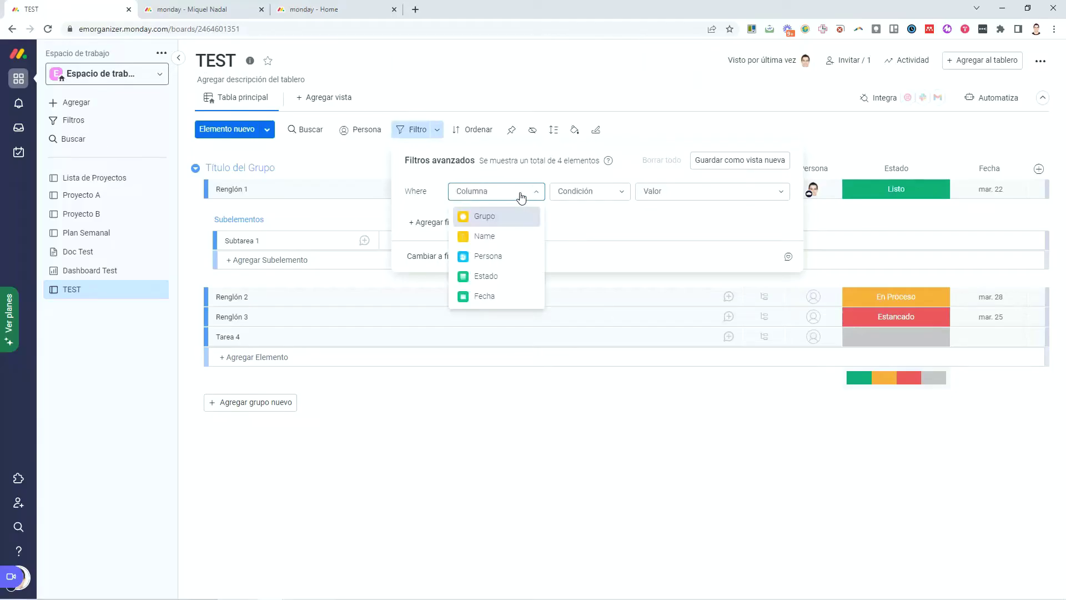
click(623, 194)
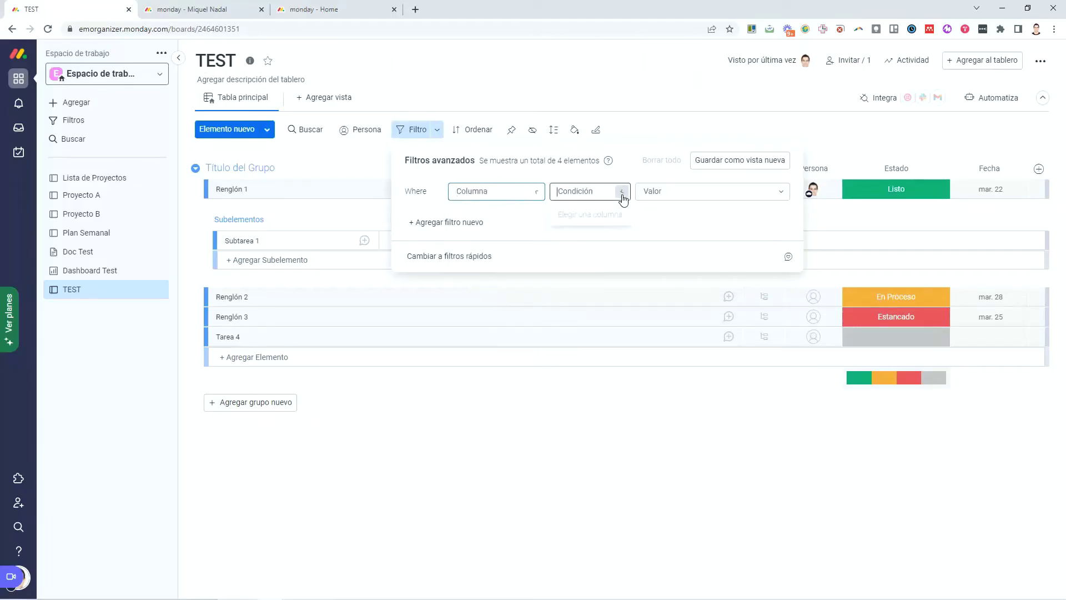
click(494, 194)
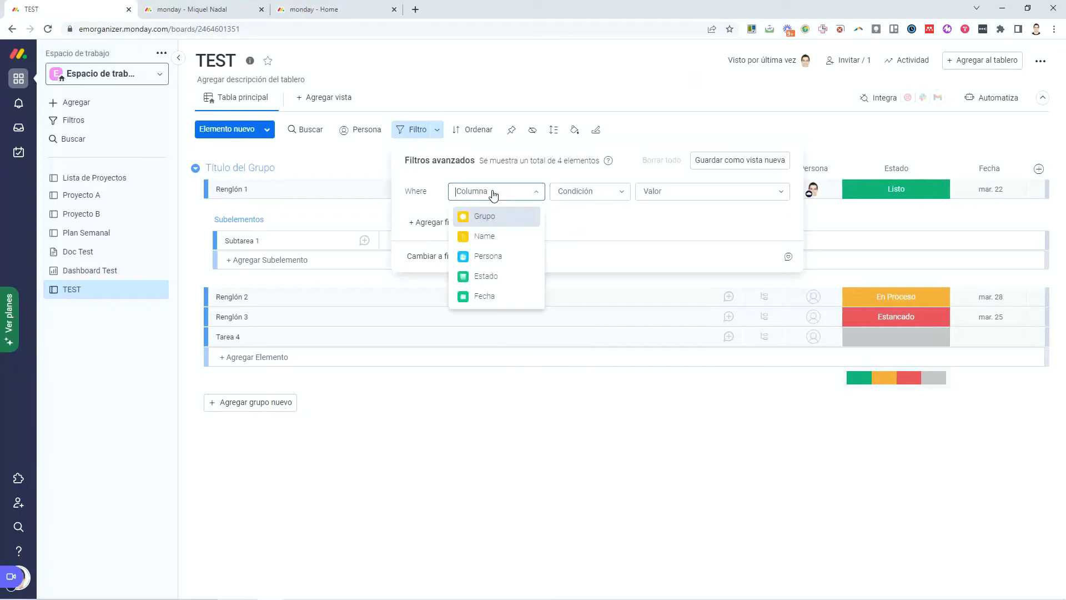
click(485, 223)
click(613, 194)
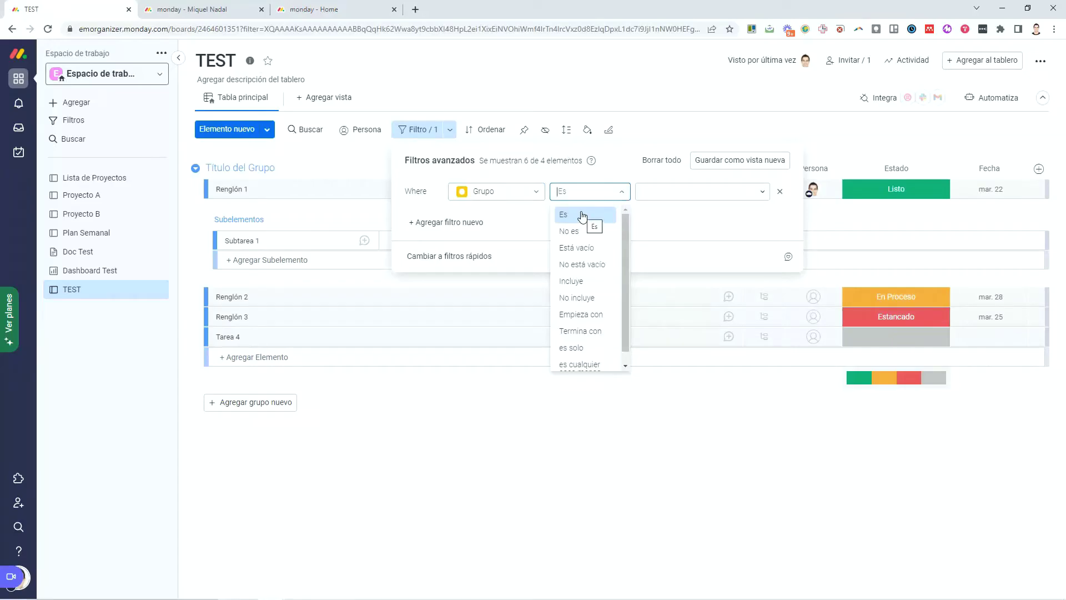
click(676, 193)
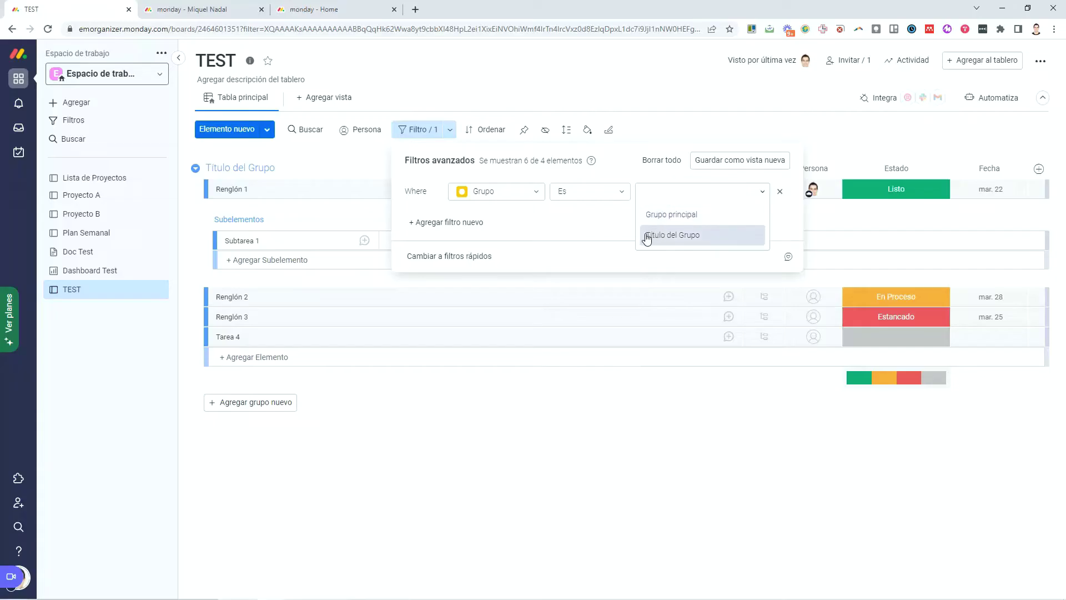
click(618, 226)
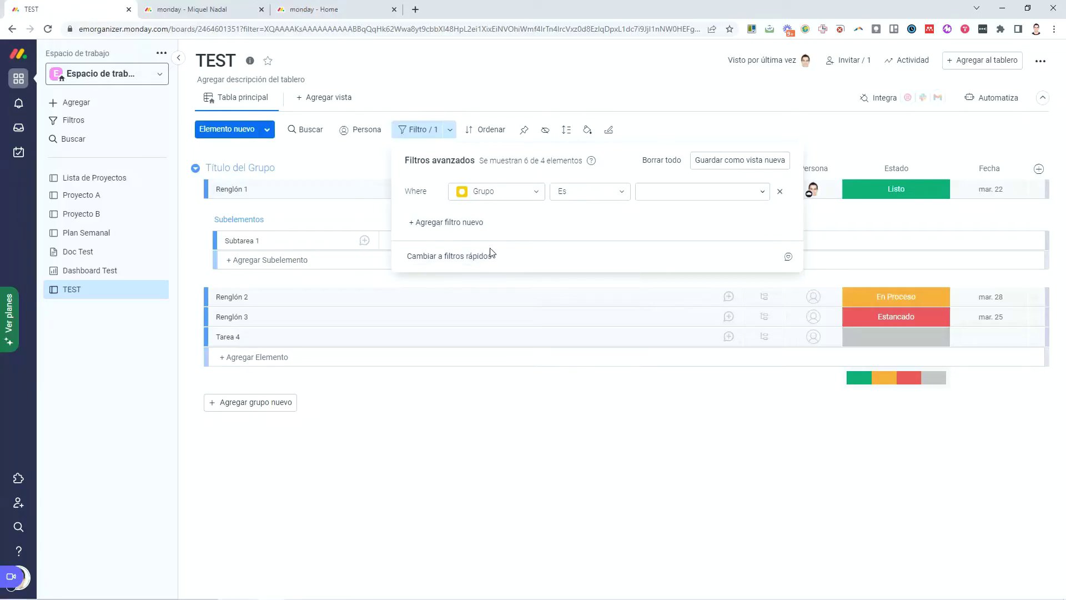
click(455, 258)
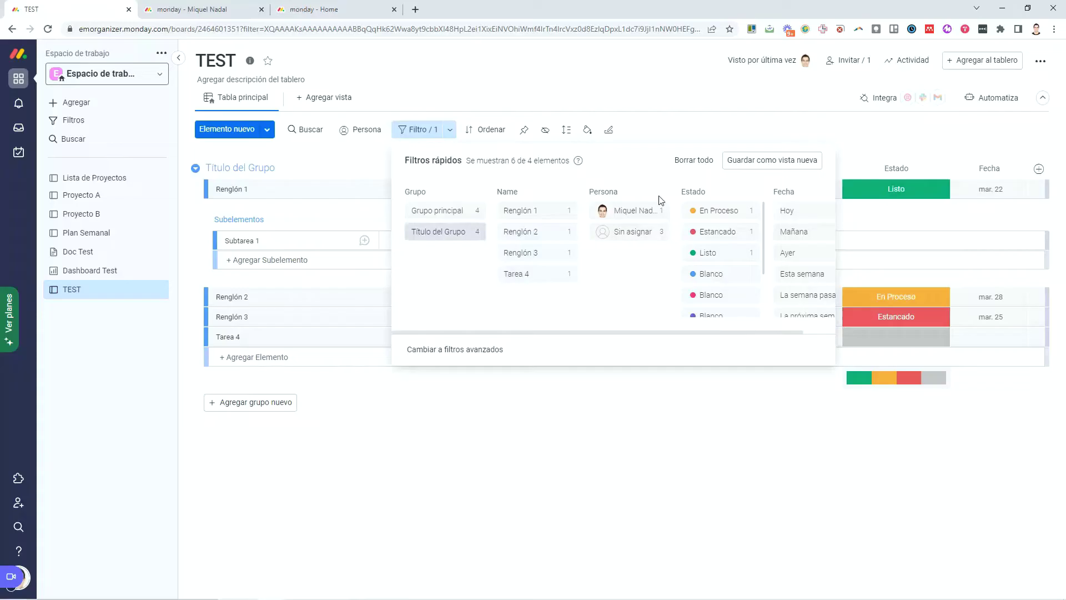
Step: Close the Filtros rápidos panel to return to the TEST board's main table
click(716, 134)
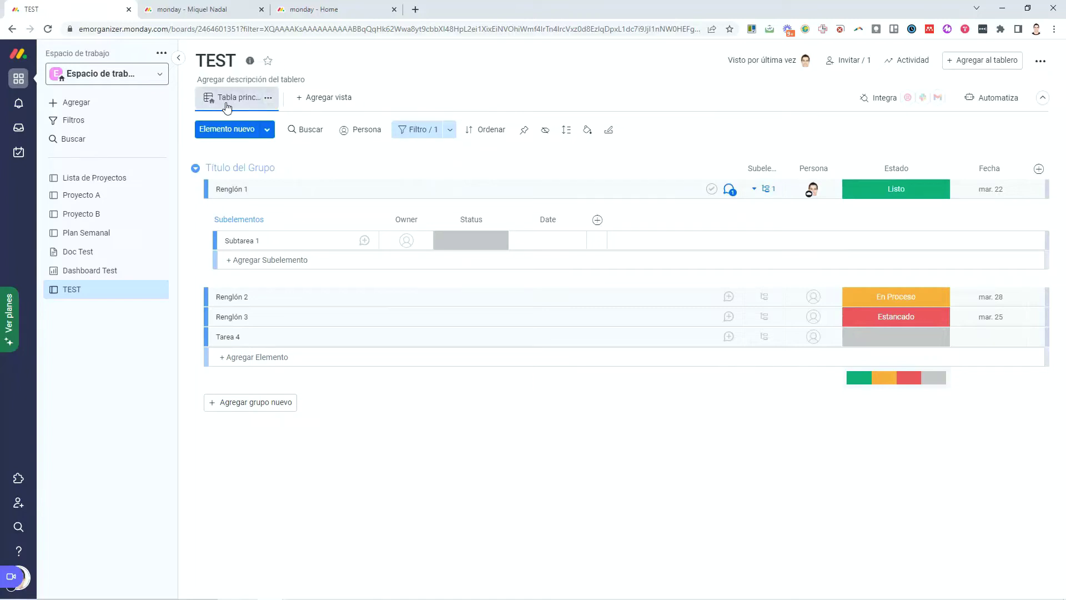
Step: Add a Kanban view to the TEST board, keeping the name Kanban
click(329, 99)
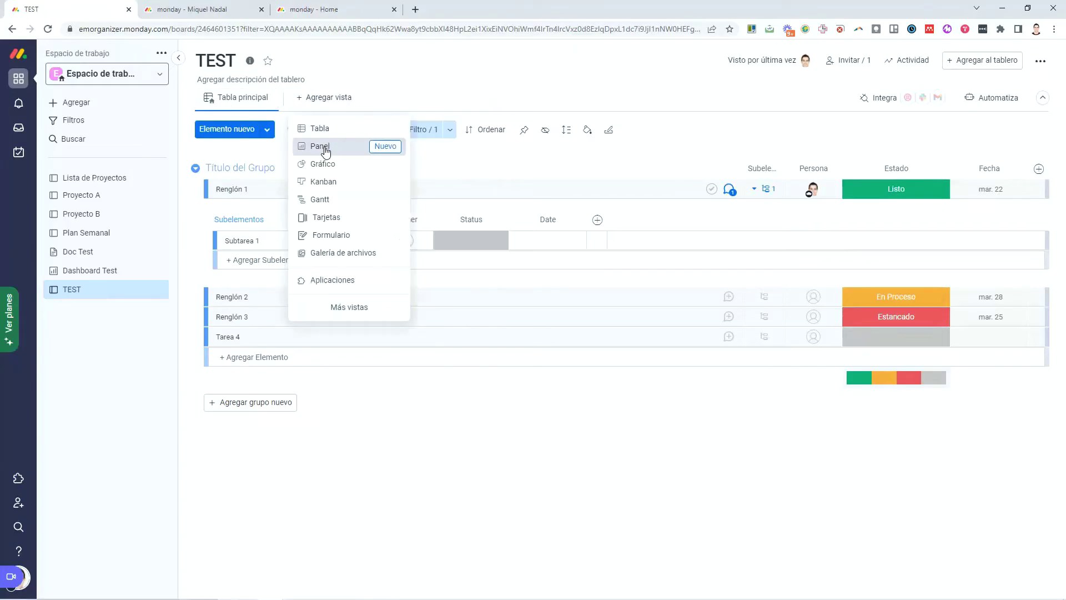
click(331, 182)
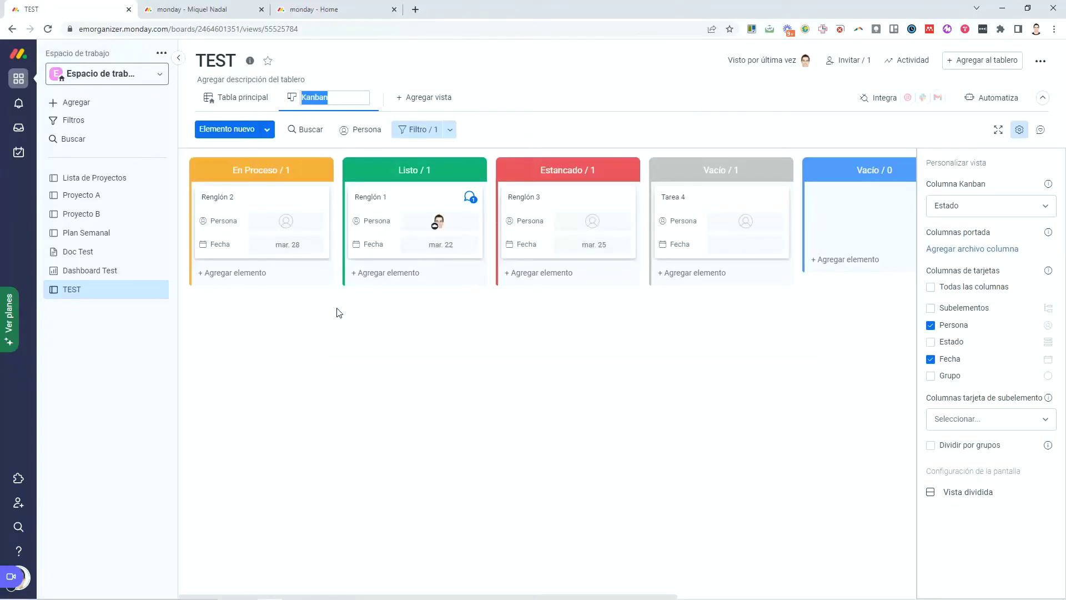
click(345, 325)
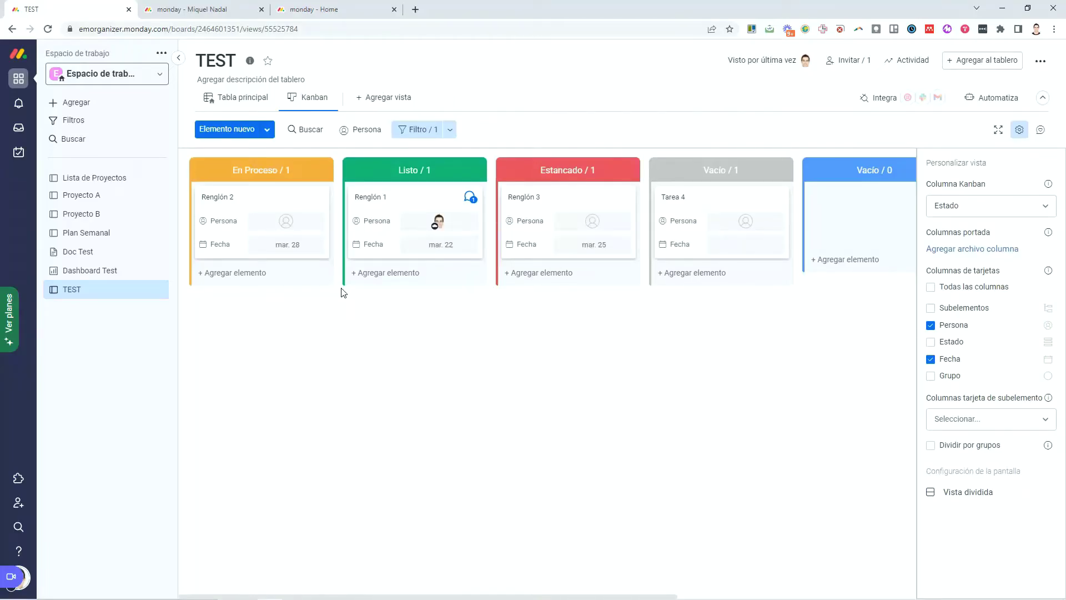
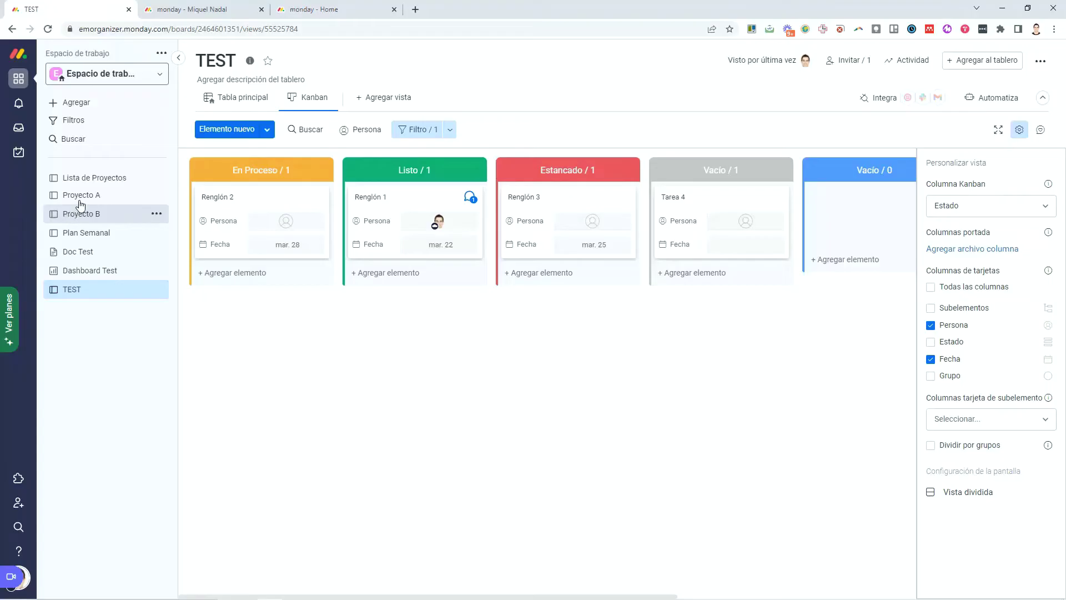
Step: Open the Proyecto A board, look at its Kanban view, then return to Tabla principal
click(88, 197)
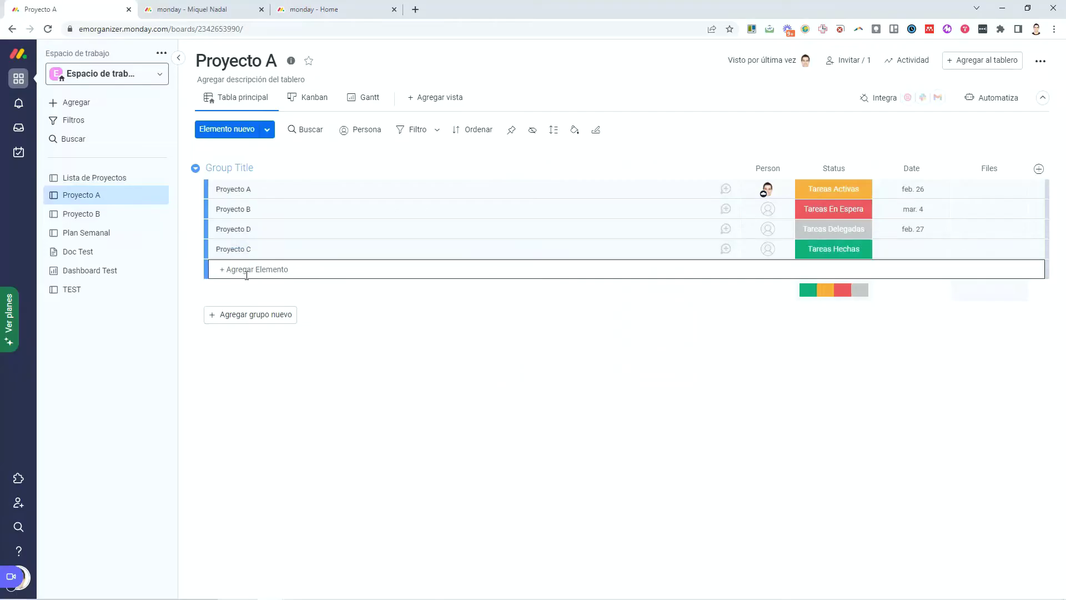
click(428, 98)
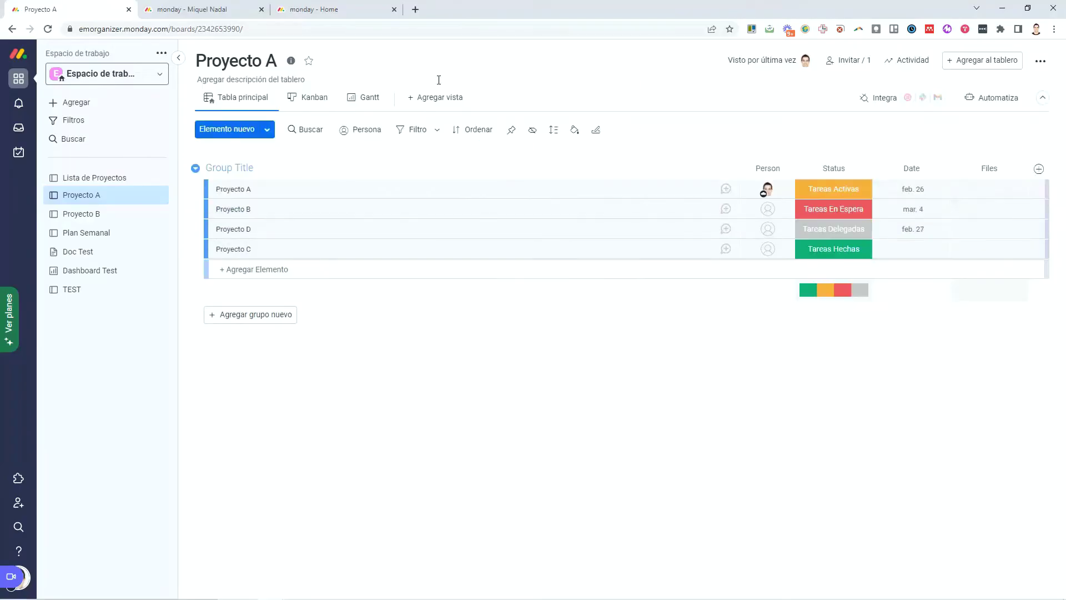
click(307, 107)
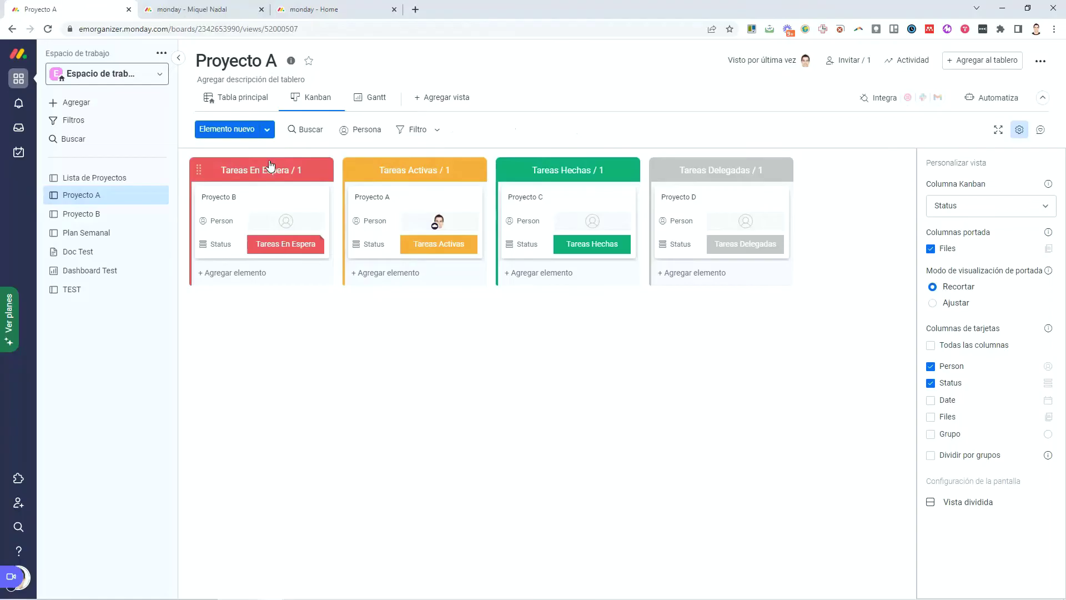
click(240, 105)
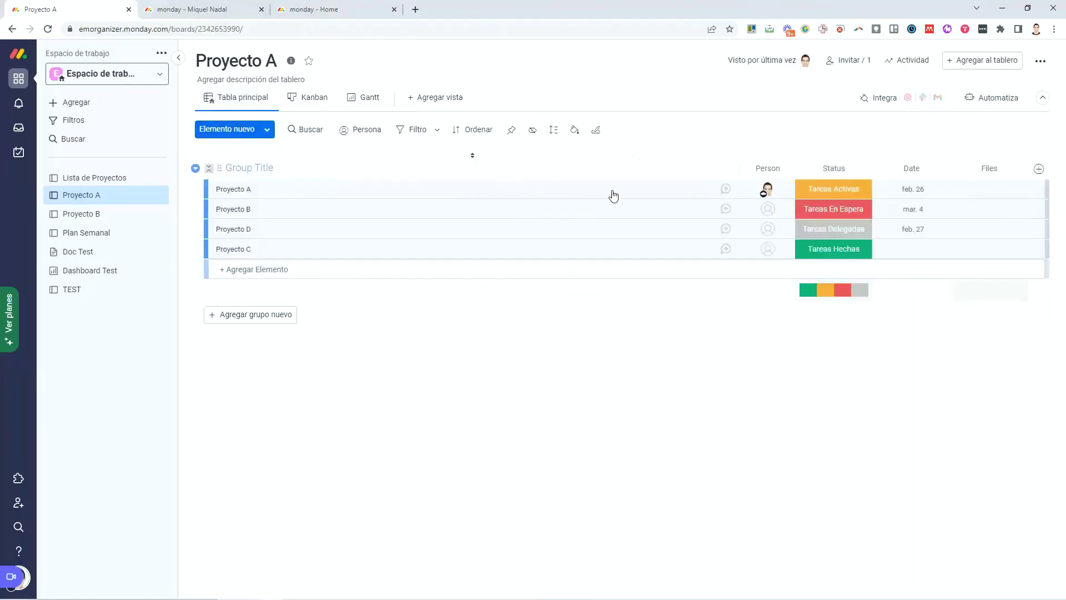
click(831, 190)
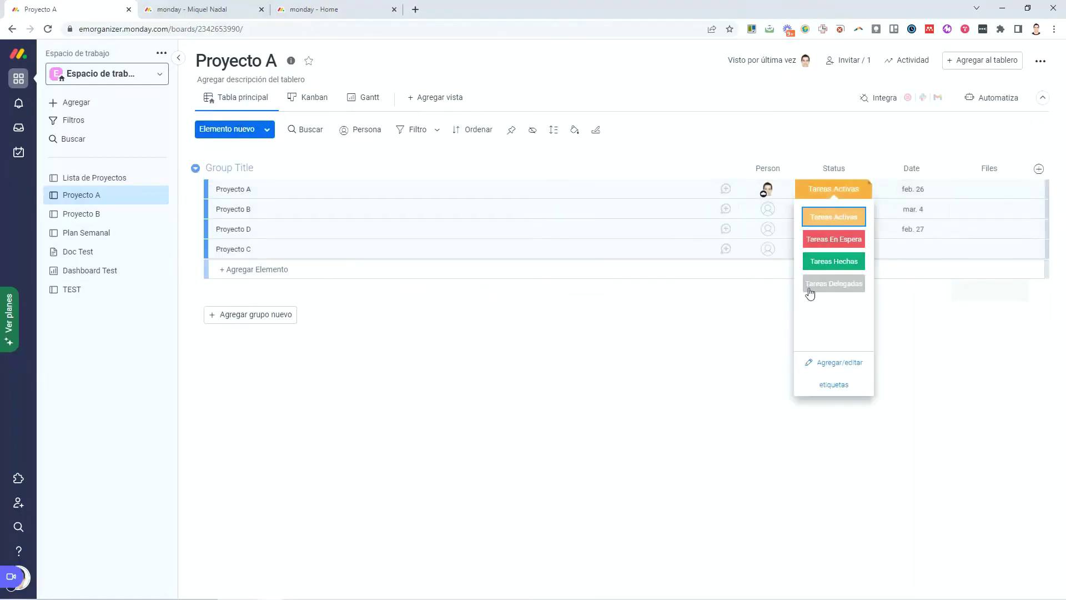
click(825, 368)
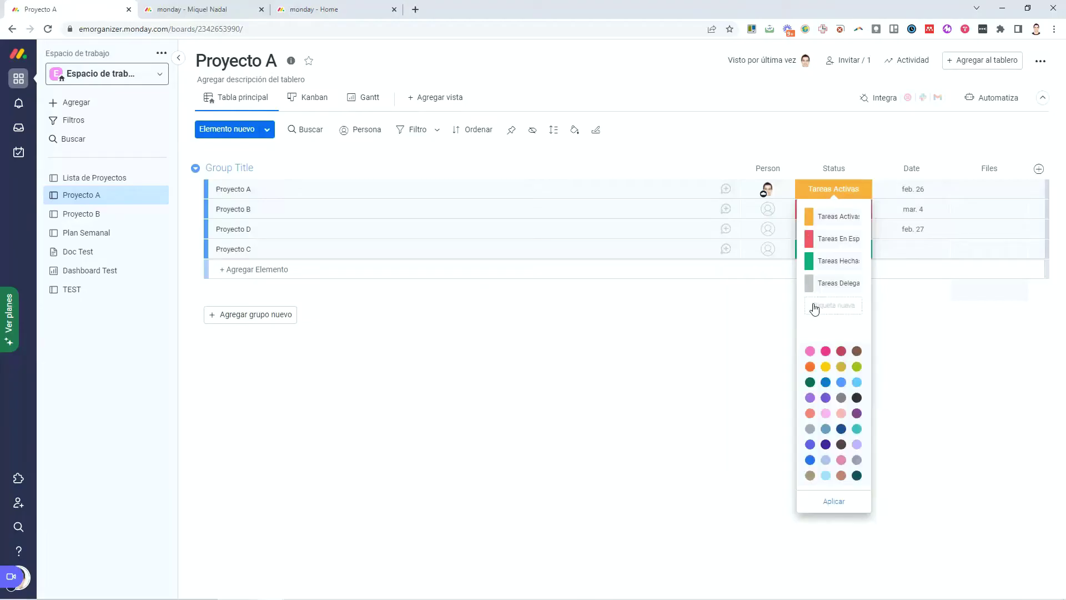
click(816, 217)
click(824, 313)
click(841, 351)
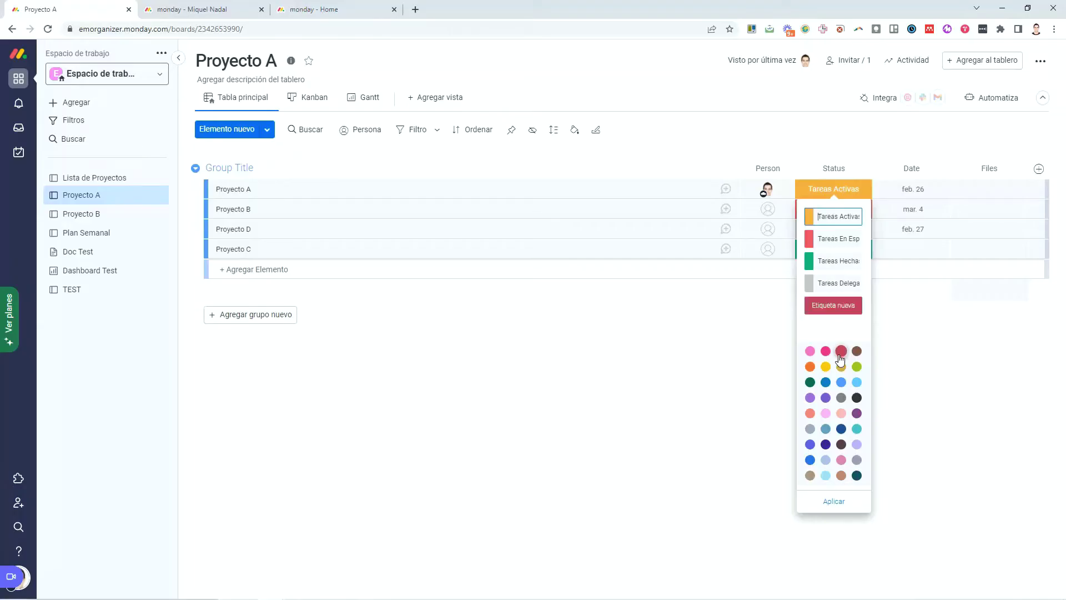
click(842, 366)
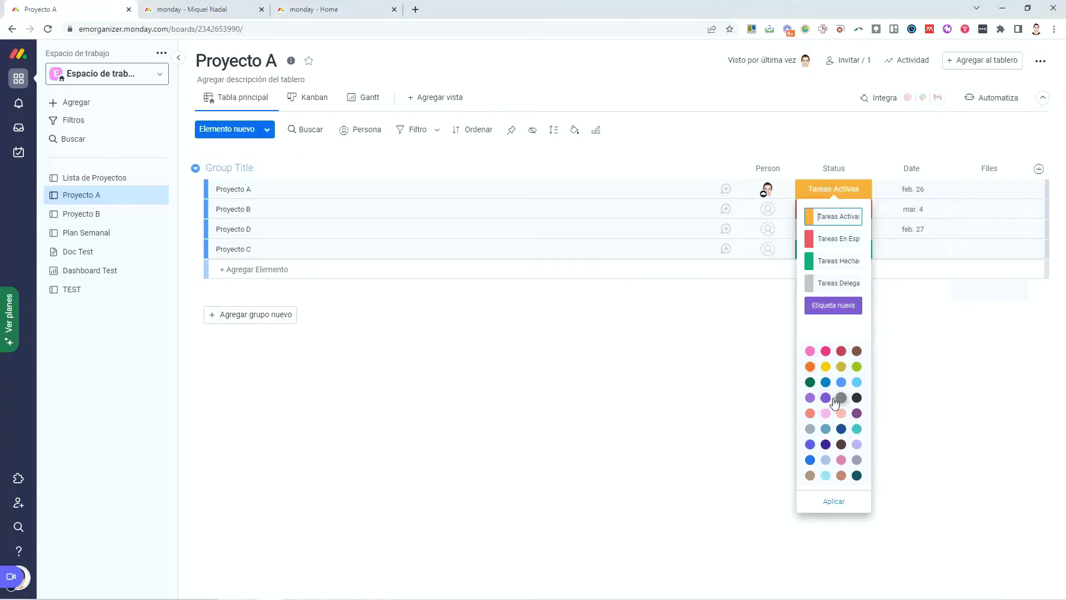
click(702, 407)
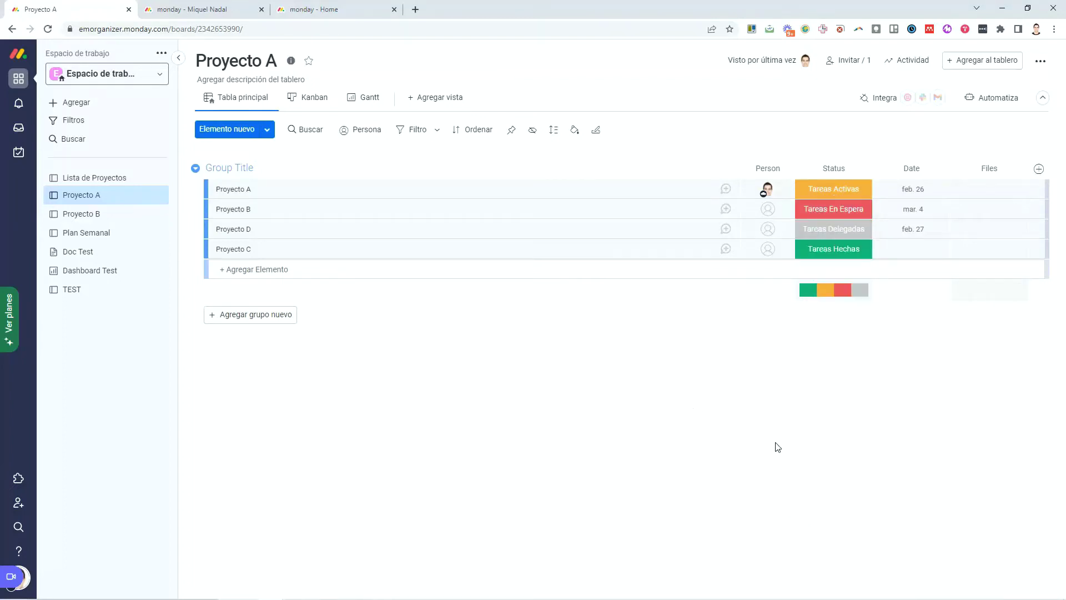
Step: In Proyecto A's Kanban view, create a 'Tarea 1' card under Tareas En Espera
click(310, 98)
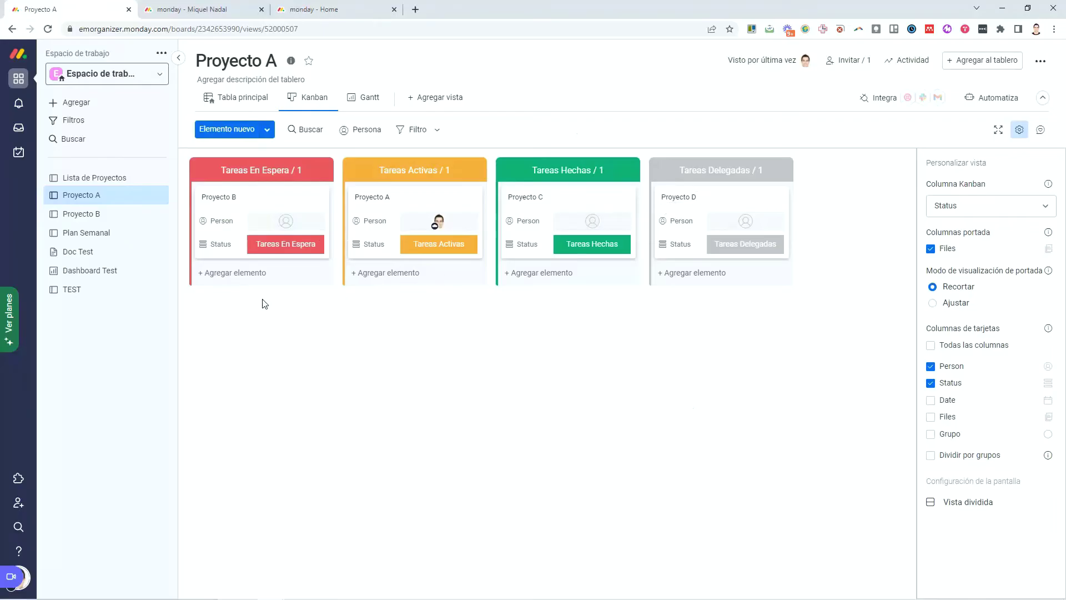
click(233, 273)
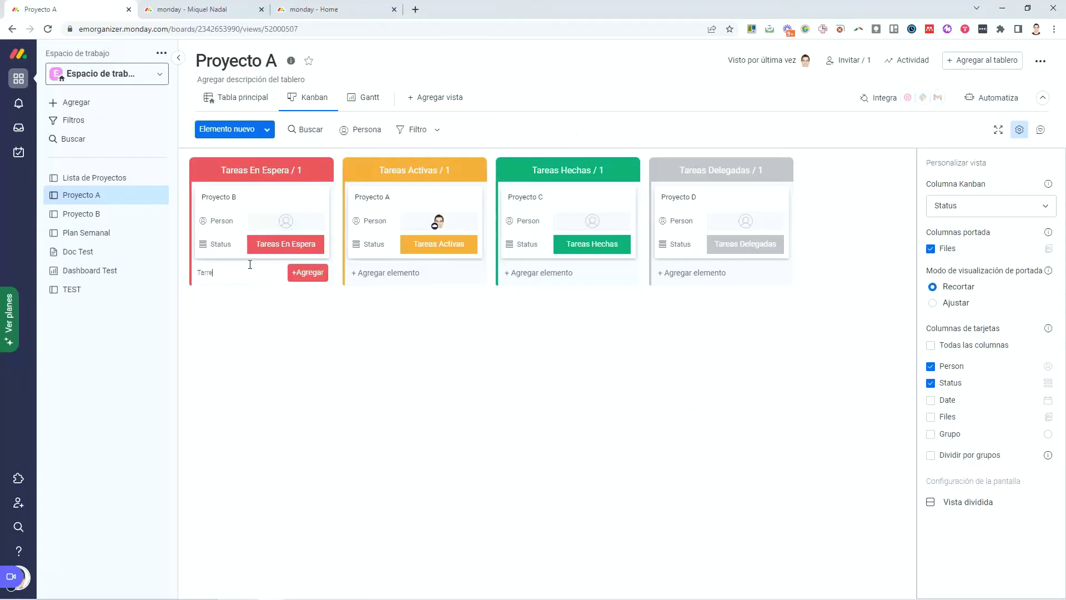
text(Tarea 1)
key(Return)
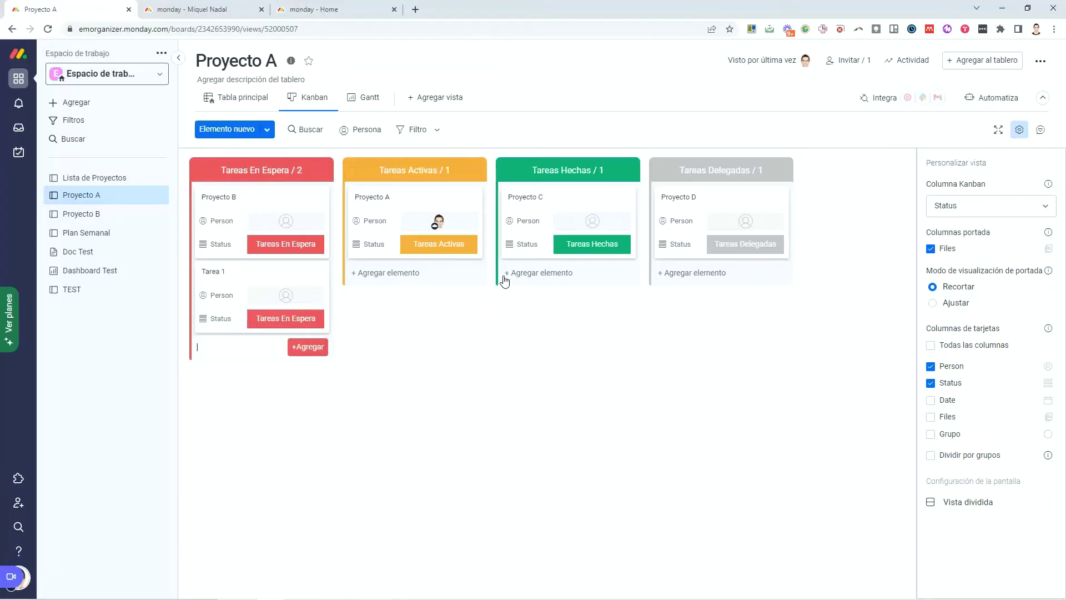
click(432, 341)
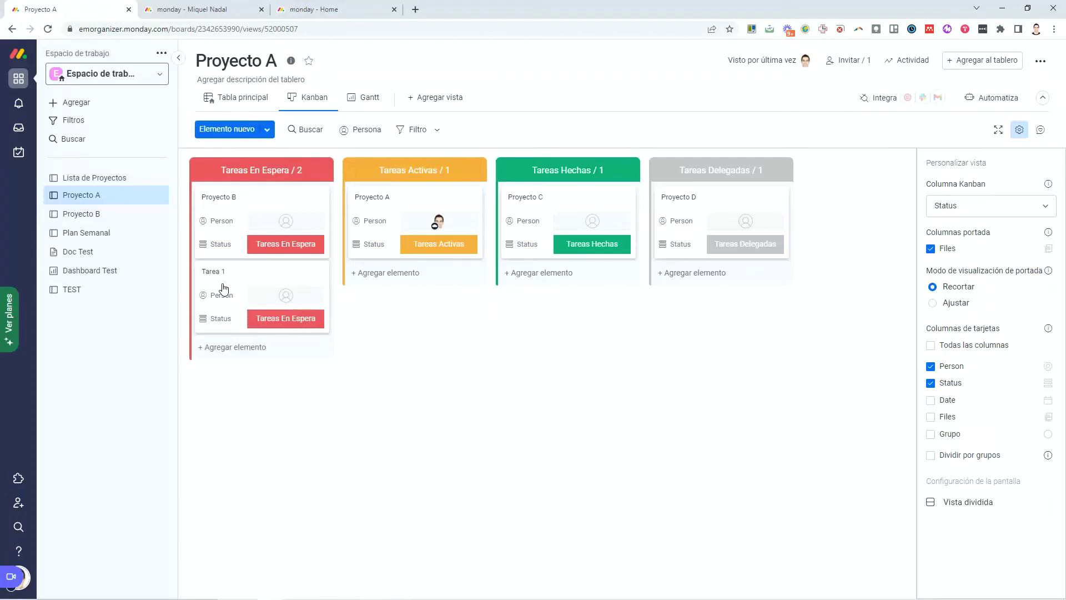
Step: Move Tarea 1 through Tareas Activas into Tareas Hechas, then switch to the Proyecto B board
drag(259, 286, 433, 204)
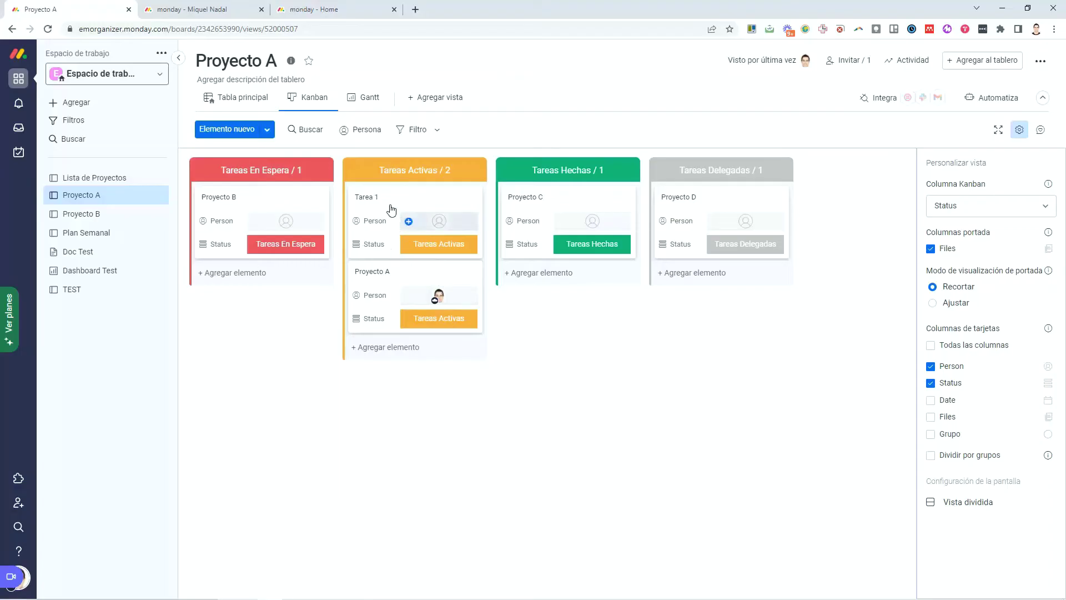
drag(397, 204, 567, 211)
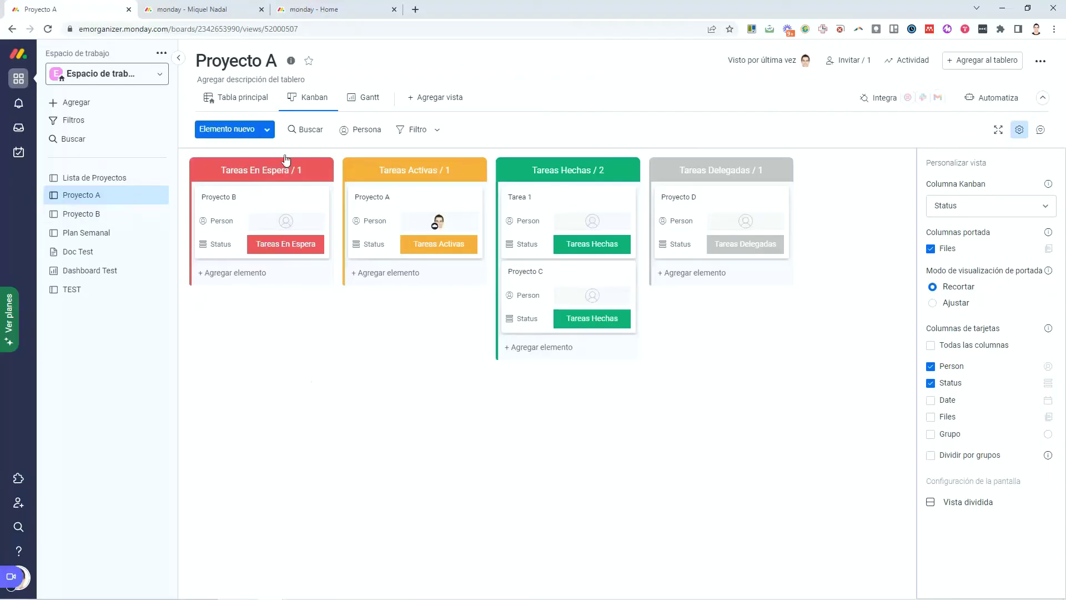
click(95, 215)
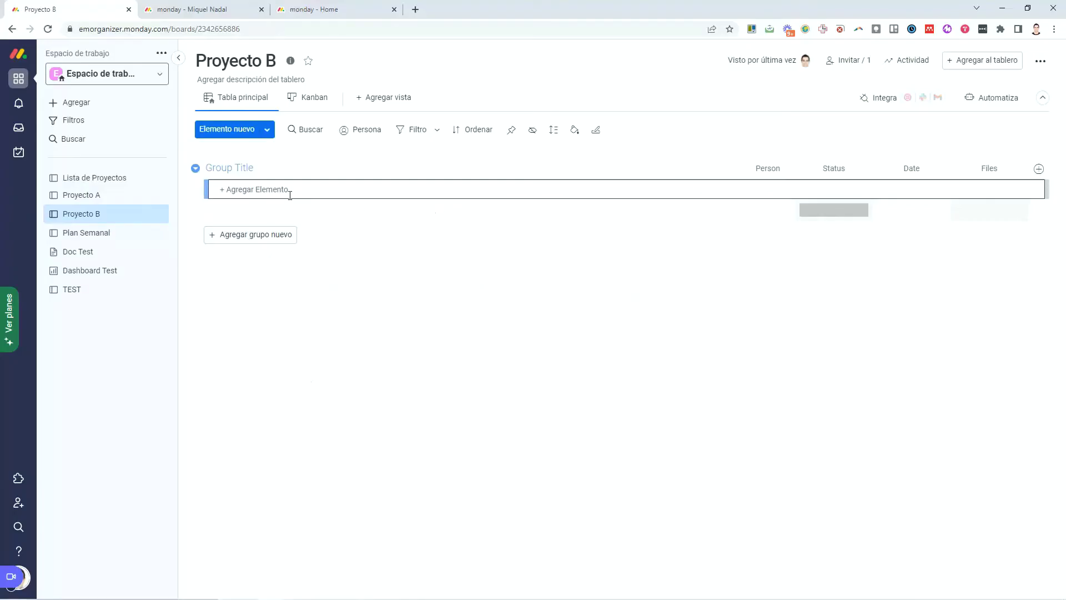
Step: Add a Kanban view to Proyecto B and put a new 'Tarea' card in Tareas Delegadas
click(370, 100)
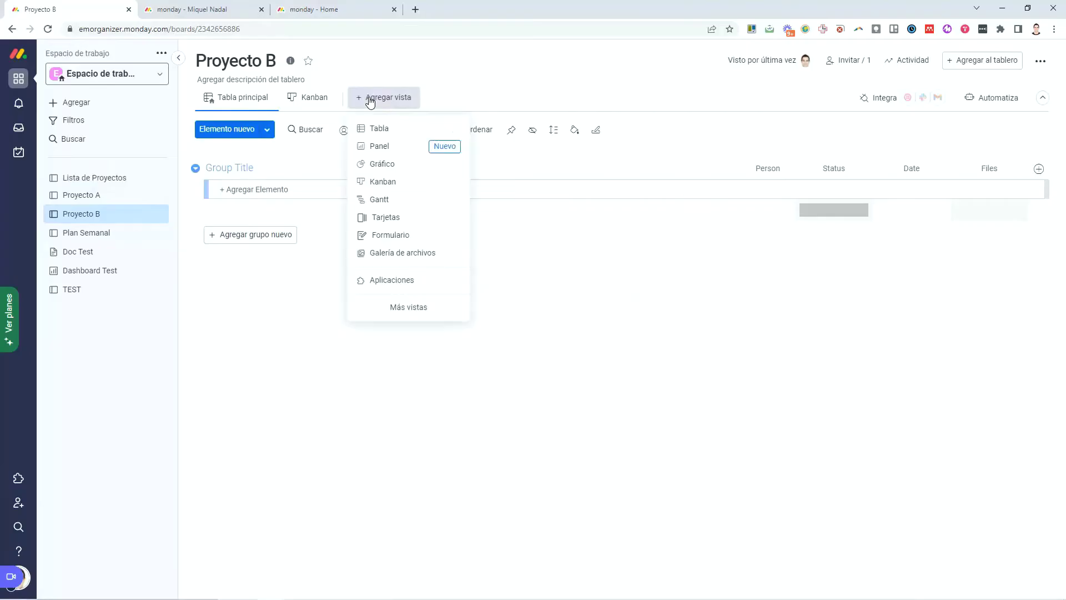
click(314, 98)
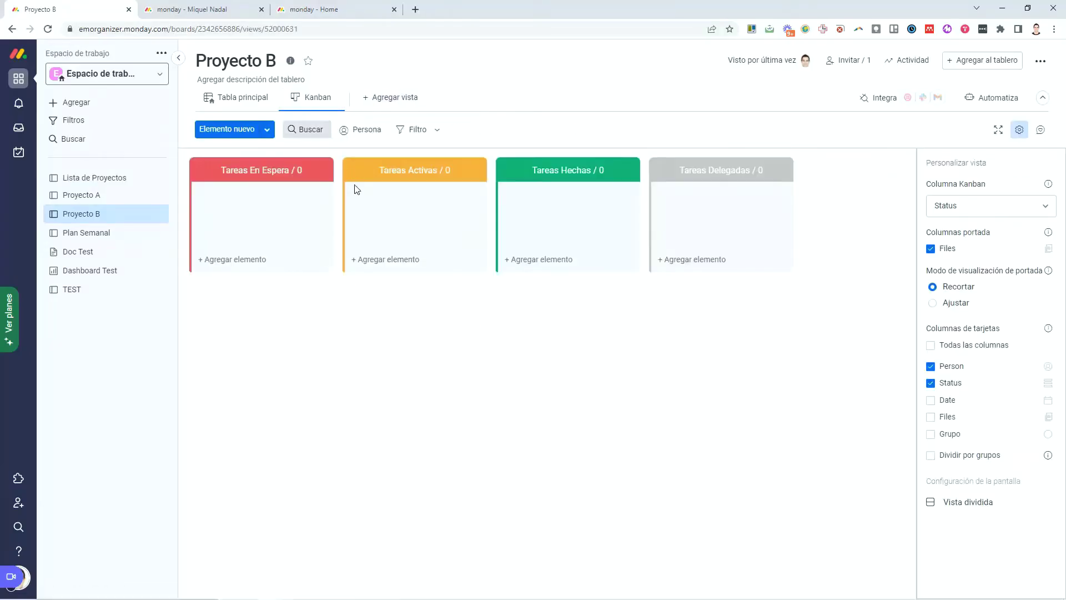
click(247, 253)
text(Tarea)
key(Return)
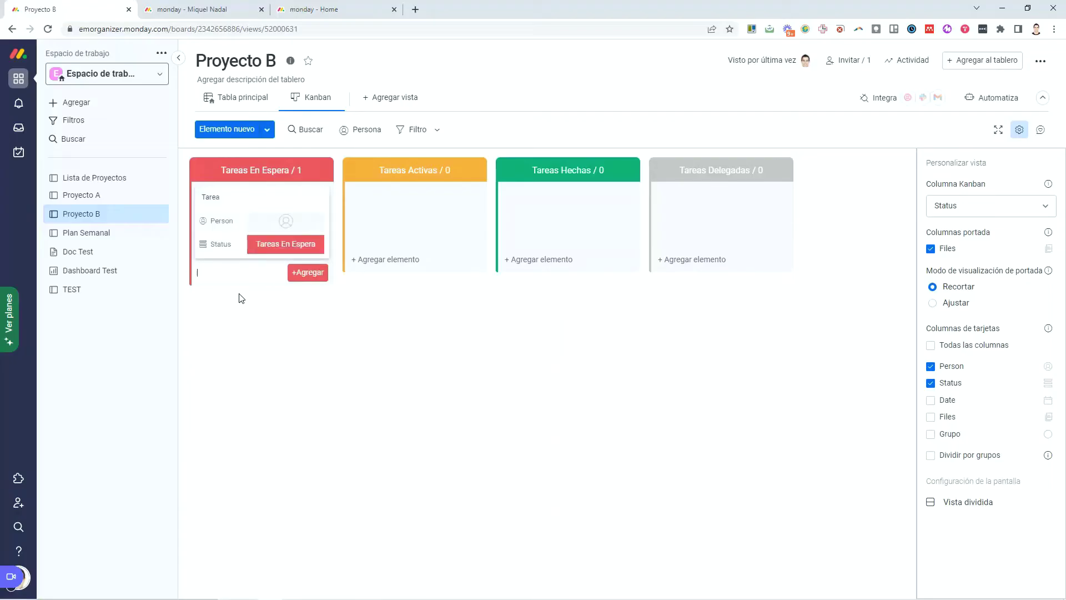
drag(263, 212, 680, 211)
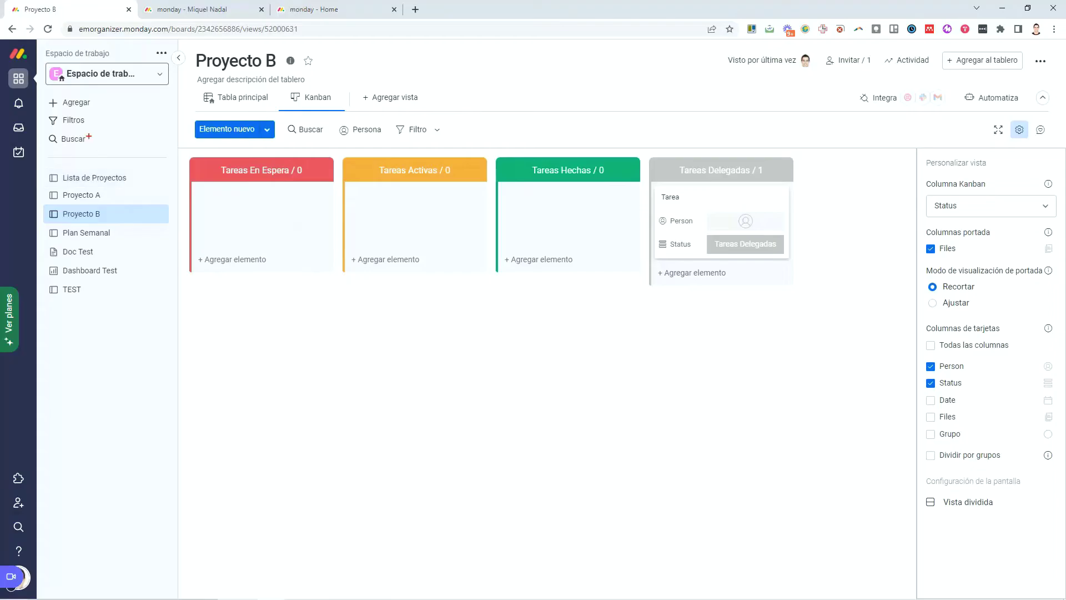
drag(108, 100, 52, 113)
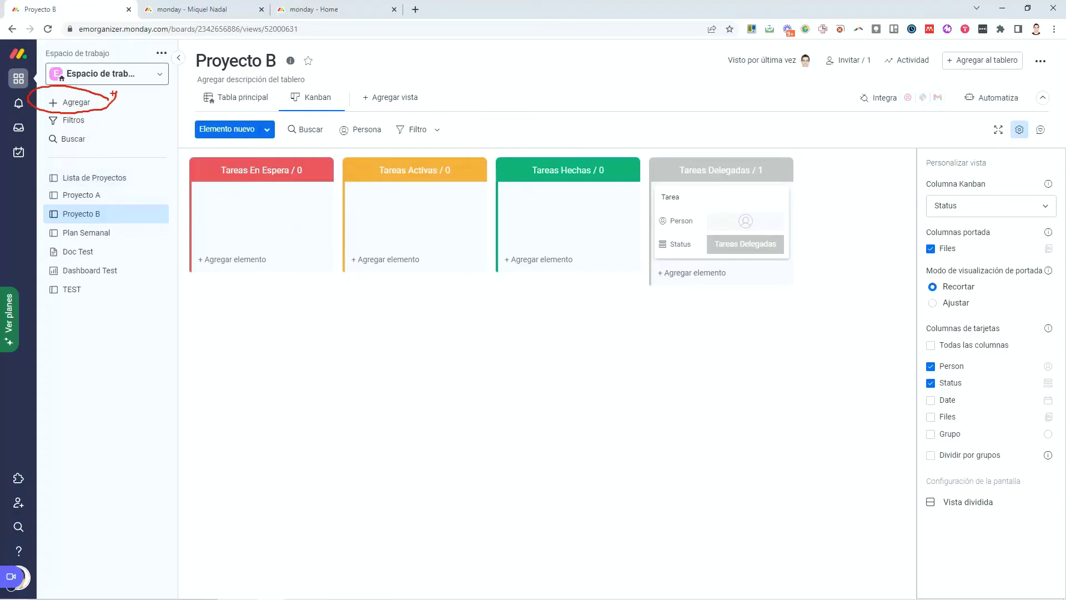
Step: Go to the Lista de Proyectos board and open the Proyecto A card, status Proyectos En Espera
key(Escape)
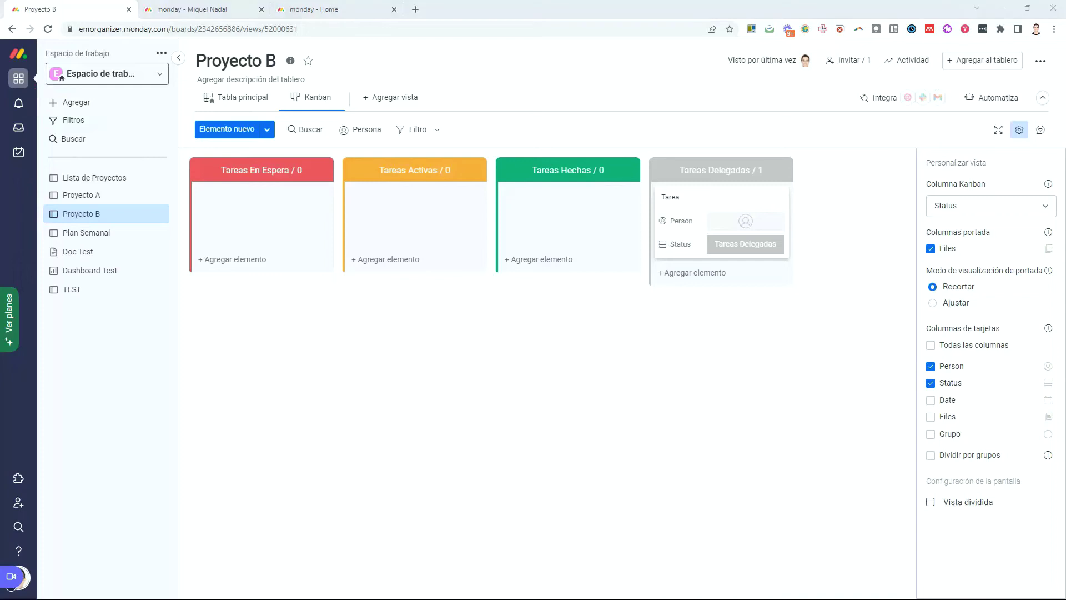
click(96, 176)
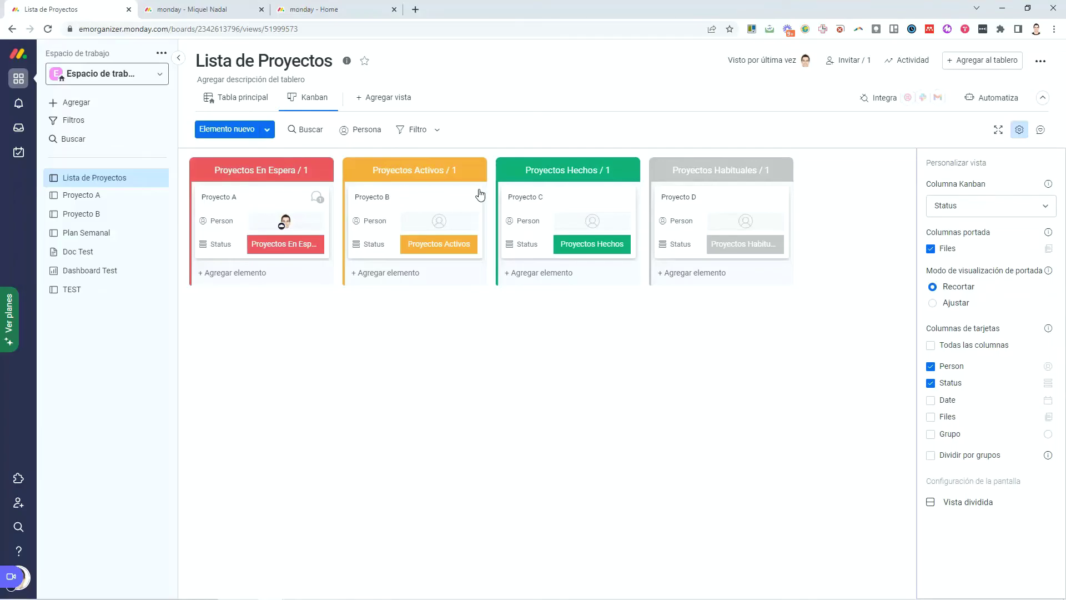
click(324, 192)
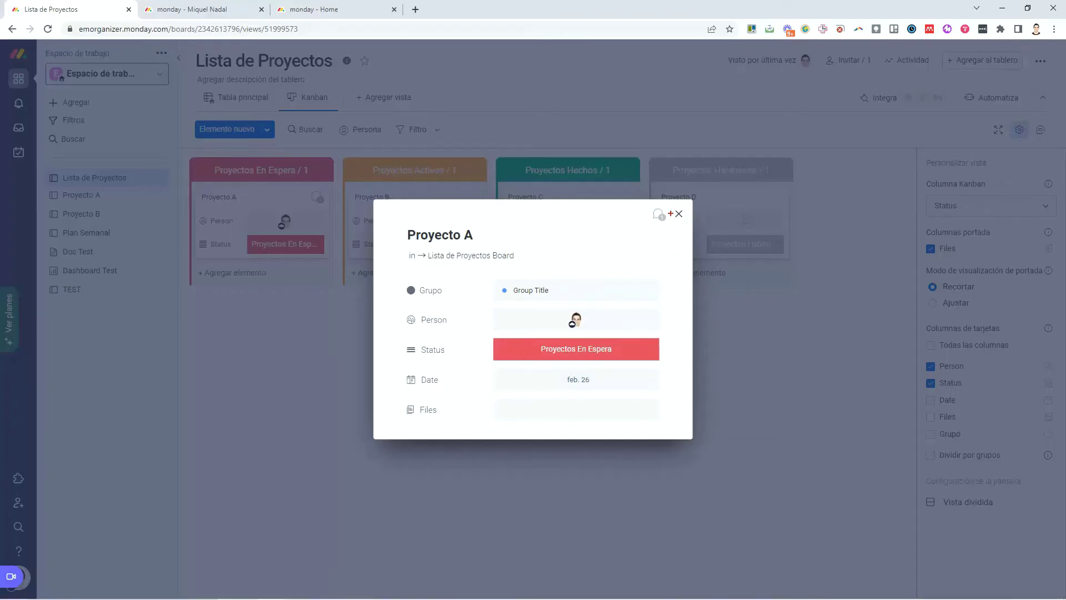
mouse_move(666, 201)
mouse_down()
mouse_move(638, 222)
mouse_move(668, 205)
mouse_up()
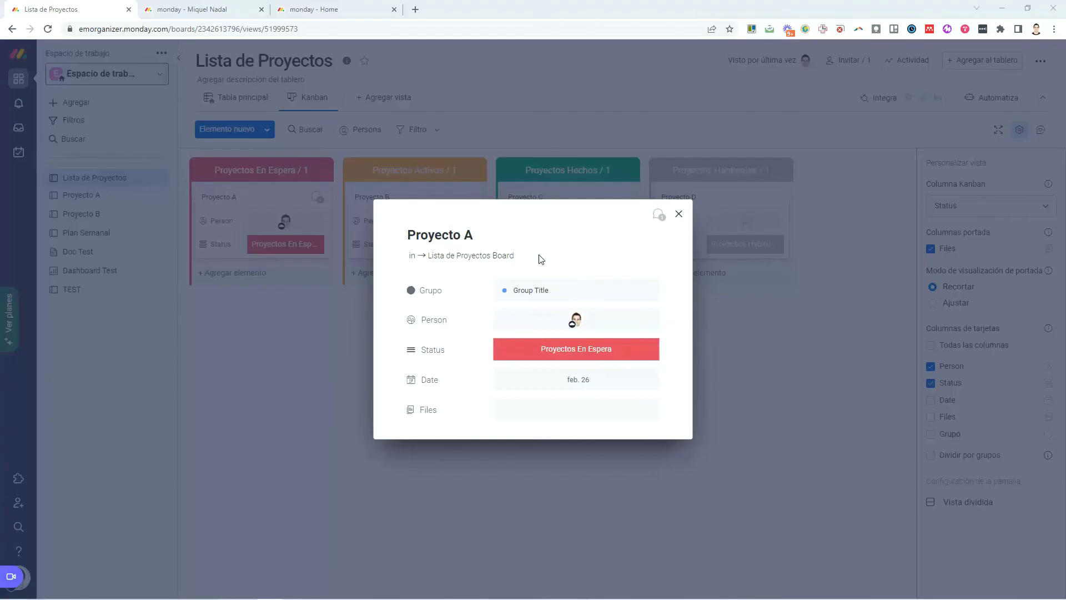
Step: Open Proyecto A's updates conversation and try the update editor's link options, leaving it empty
click(656, 218)
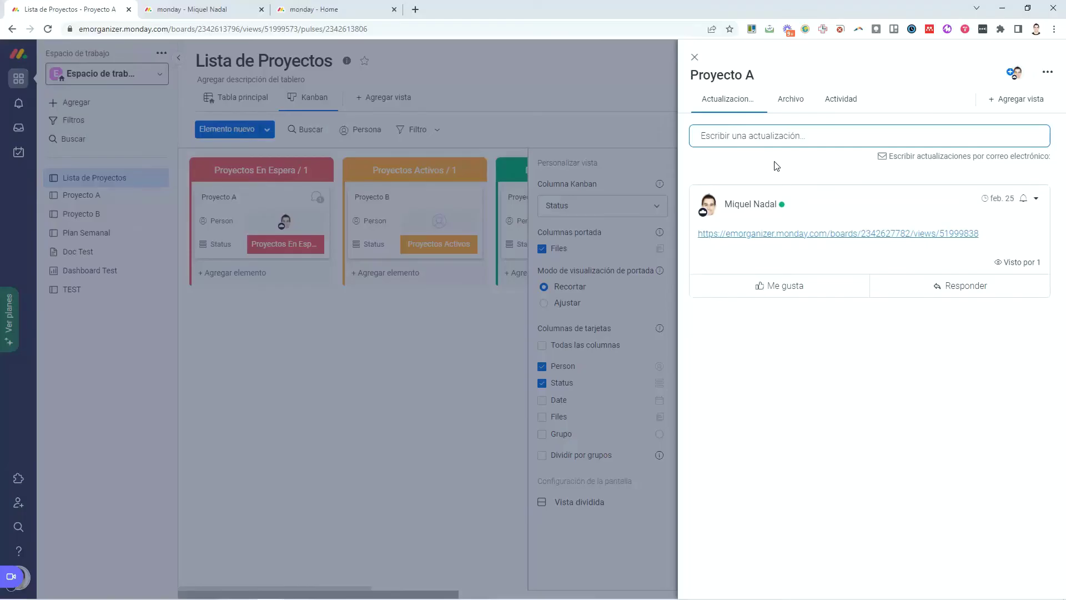
click(775, 138)
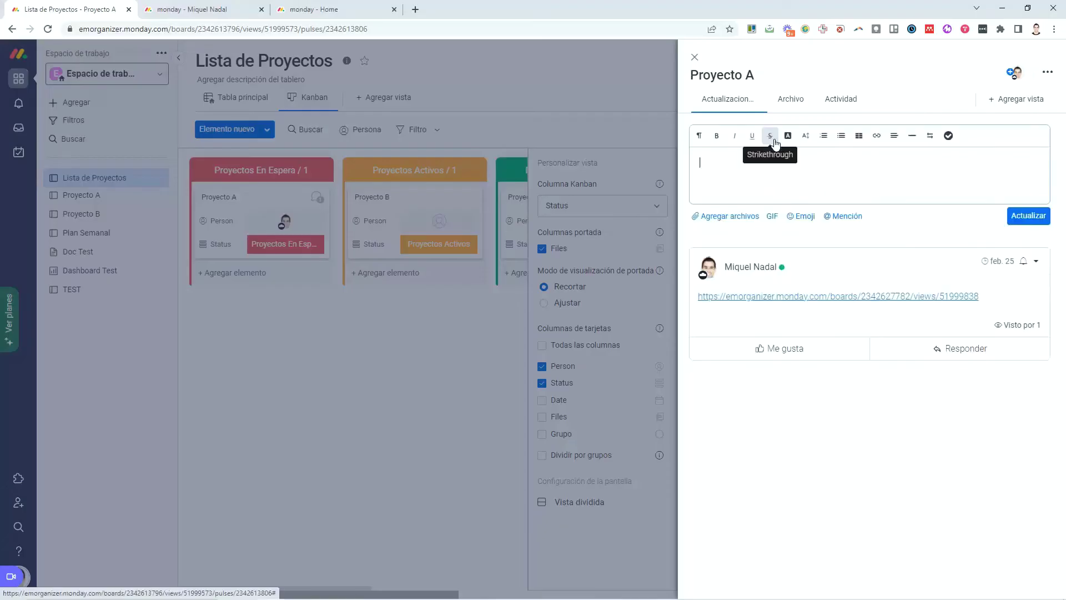
click(880, 139)
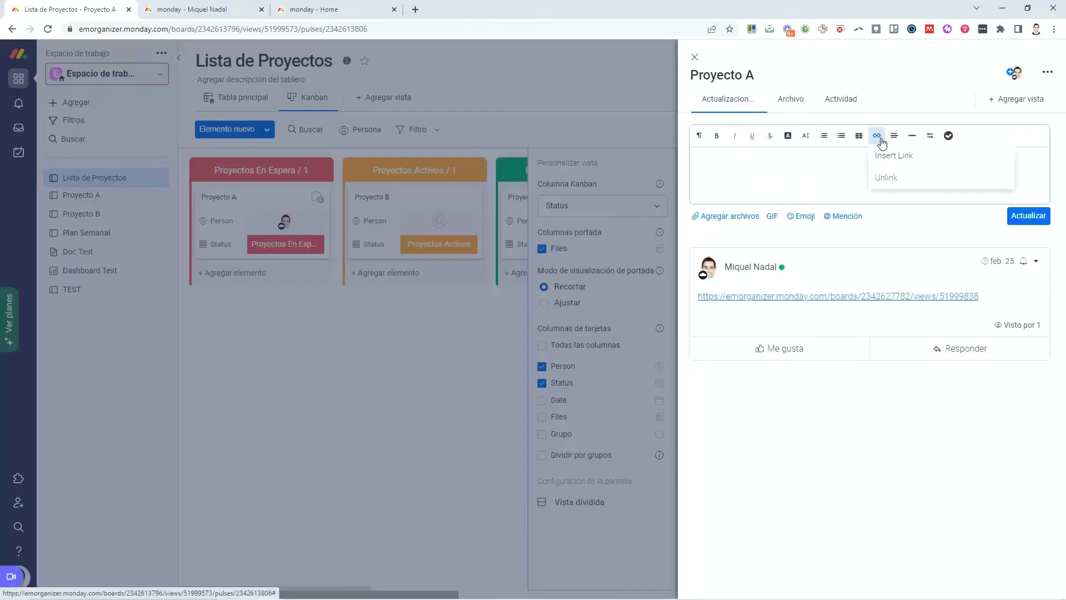
click(809, 183)
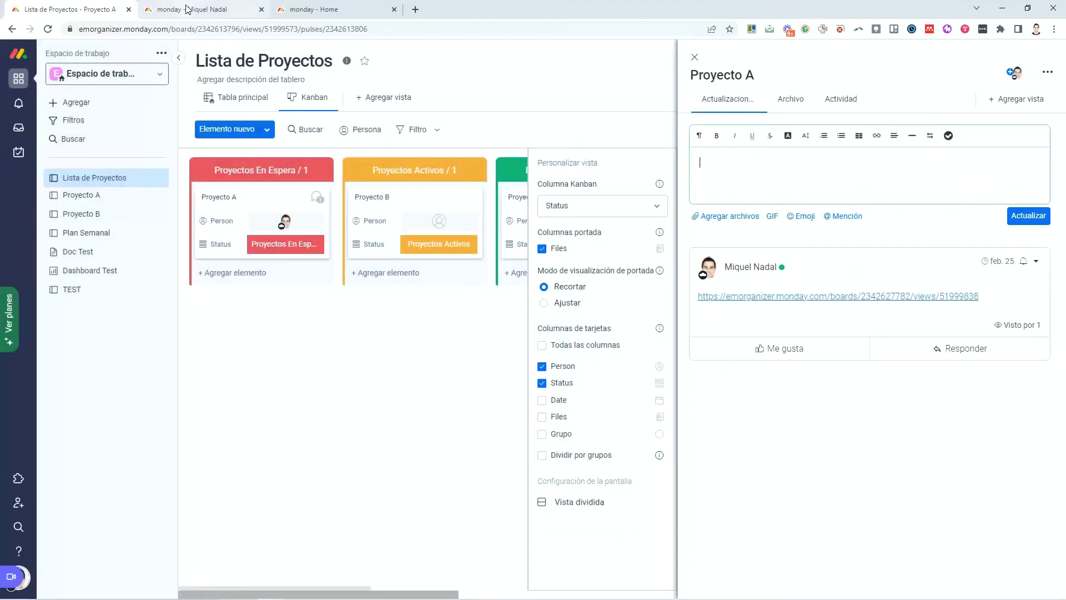
click(251, 320)
Step: Open the Proyecto A board in a new browser tab, select its URL, and return to Lista de Proyectos
right_click(77, 202)
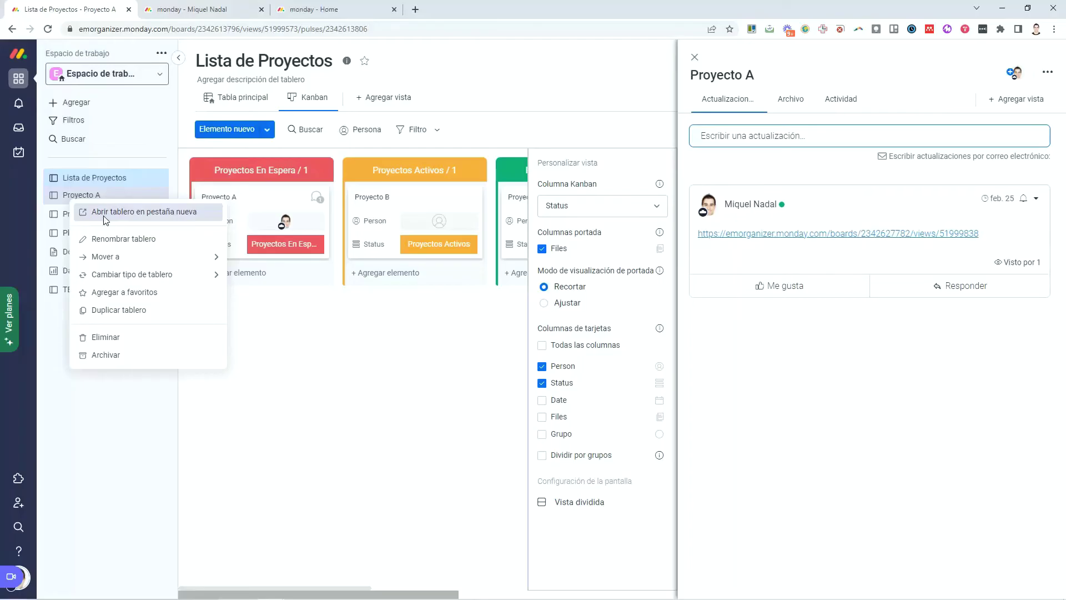
click(105, 220)
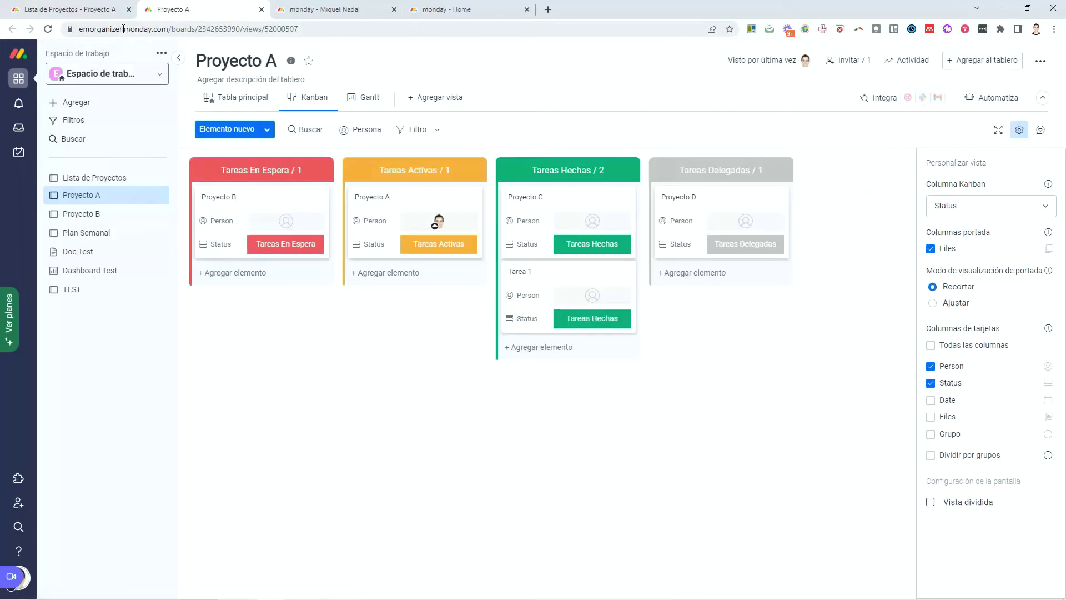
click(123, 29)
key(ctrl+c)
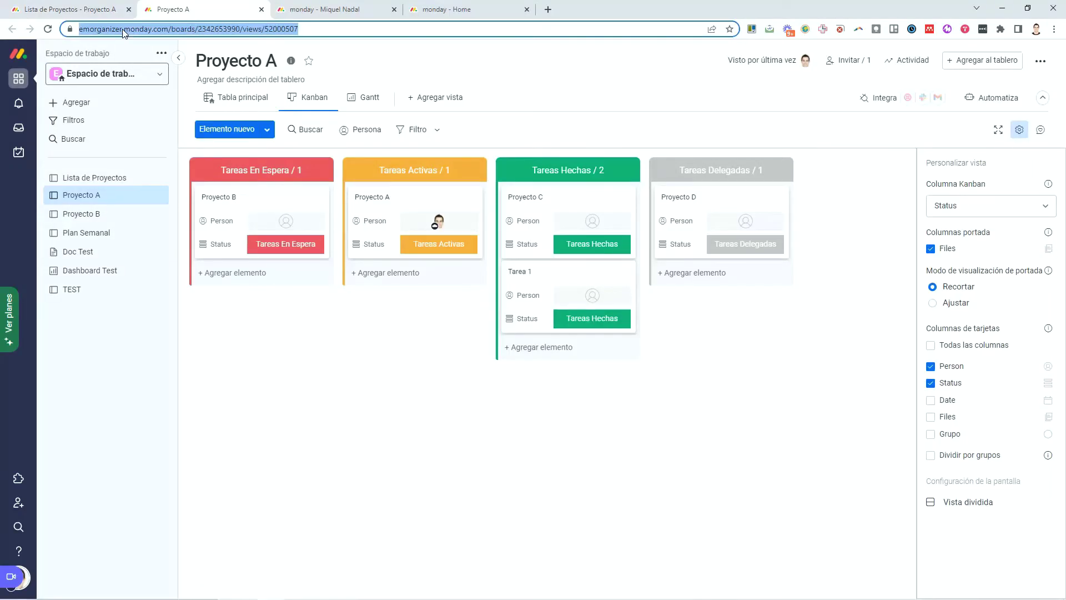
click(80, 6)
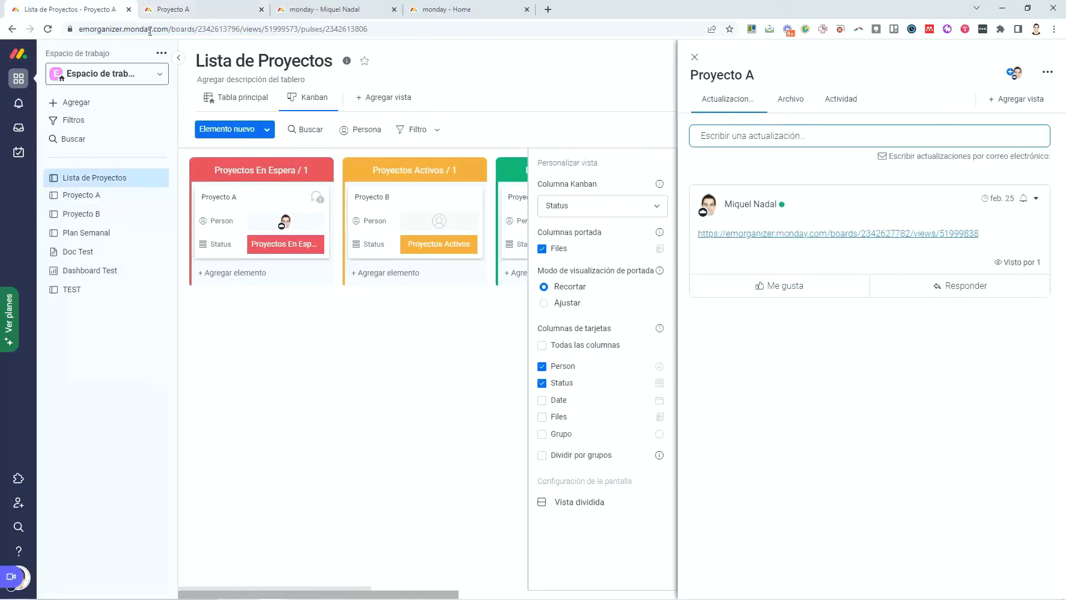
Step: Post the copied Proyecto A board URL as an update on the item, then close its panel
click(722, 137)
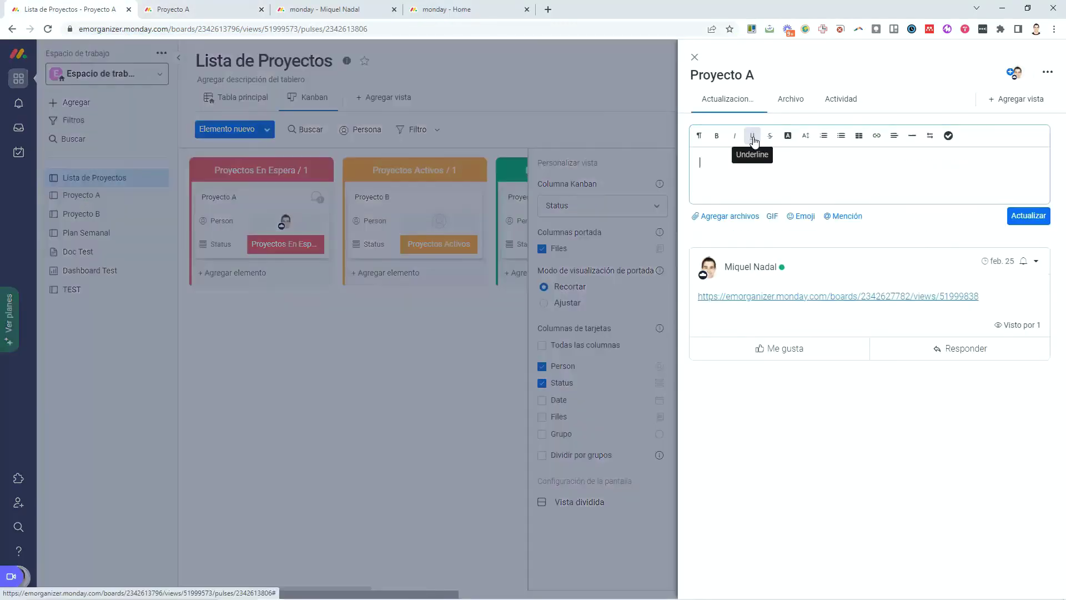
key(ctrl+v)
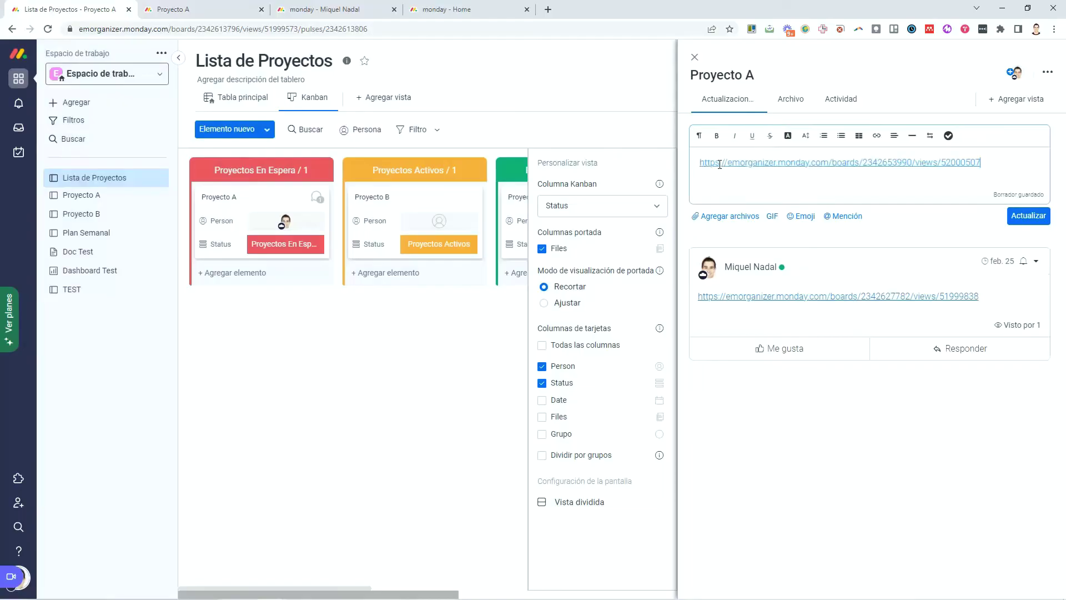
click(1028, 217)
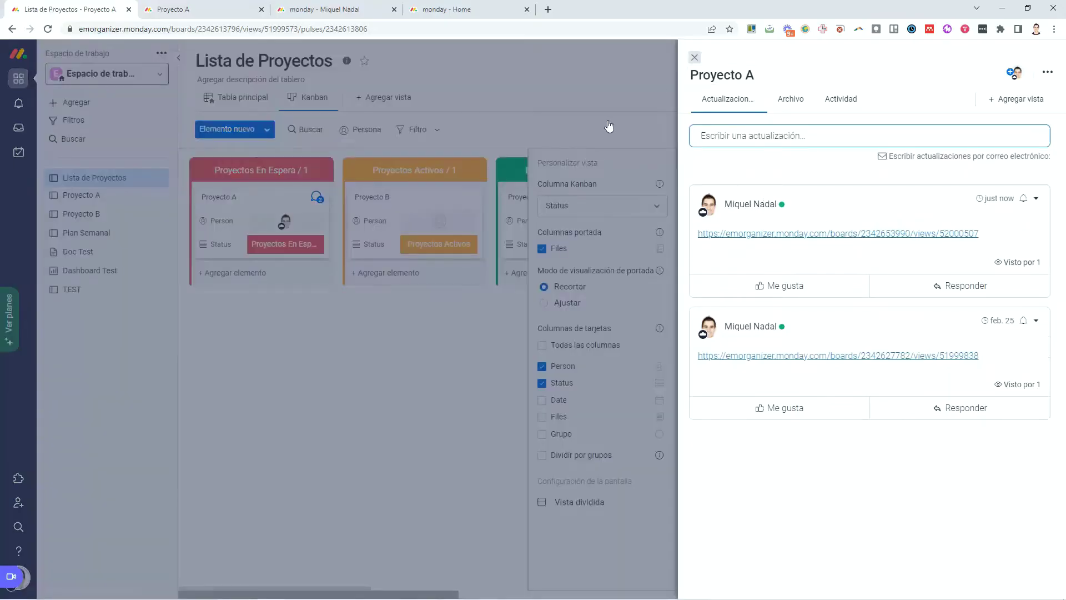
click(609, 126)
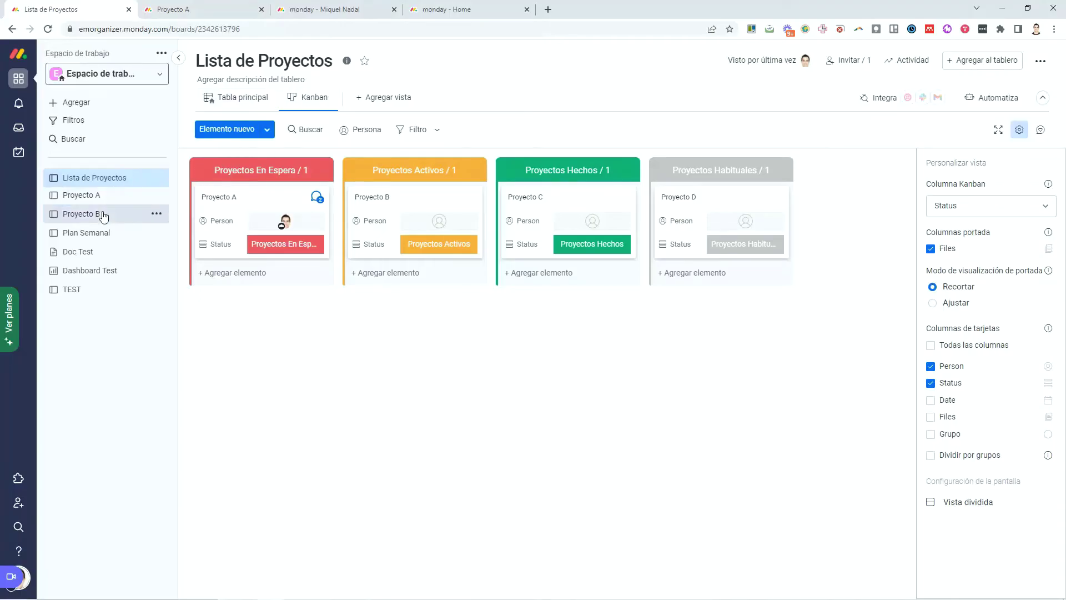
Step: Switch to Plan Semanal from the sidebar, showing cards in Inventario Puntual and Lunes through Jueves
click(99, 242)
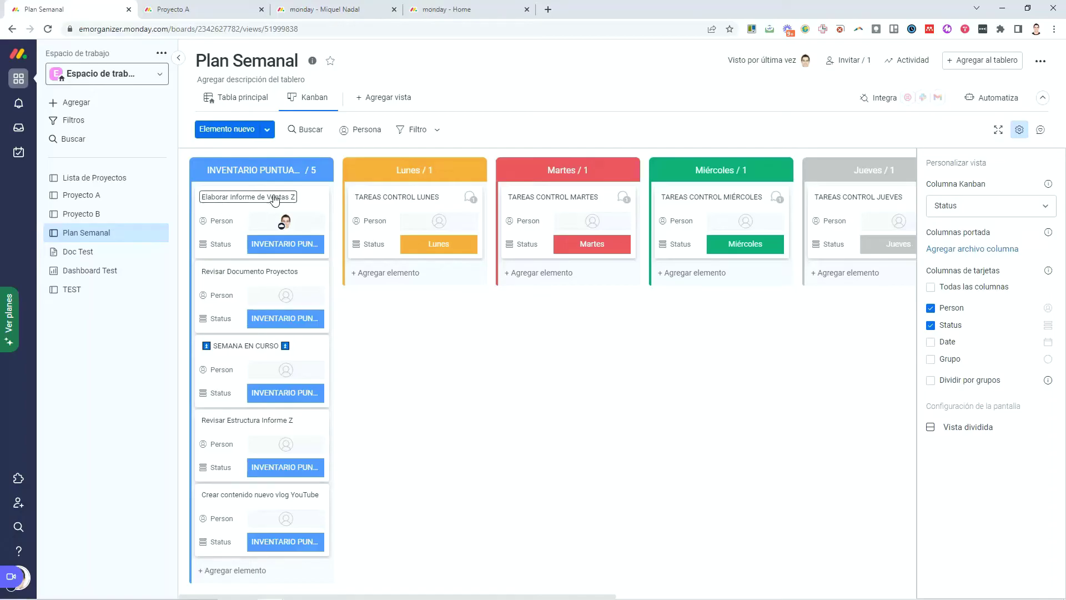
click(272, 249)
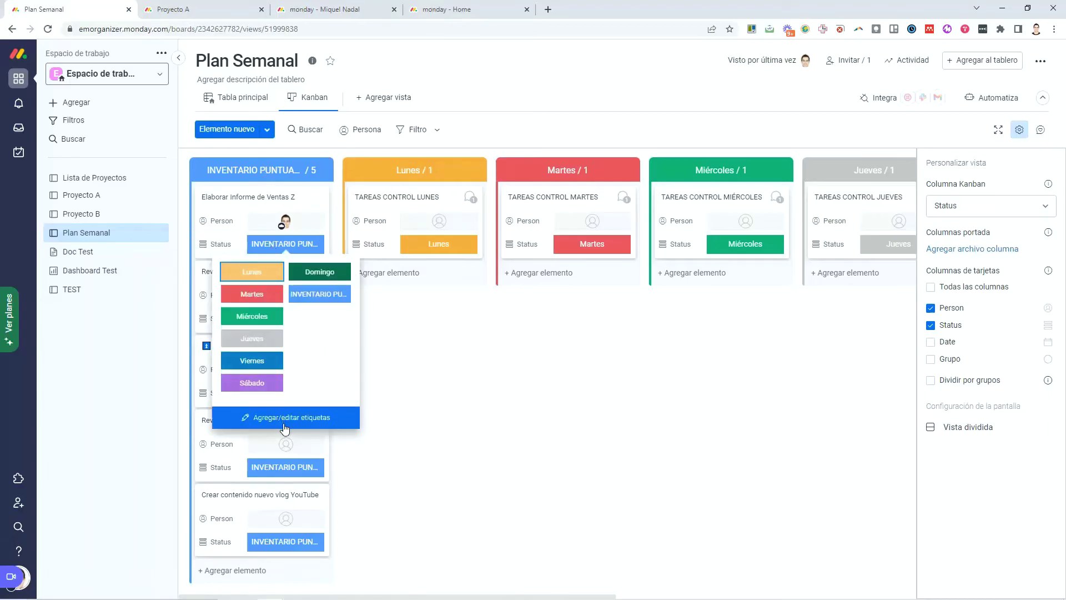
click(423, 391)
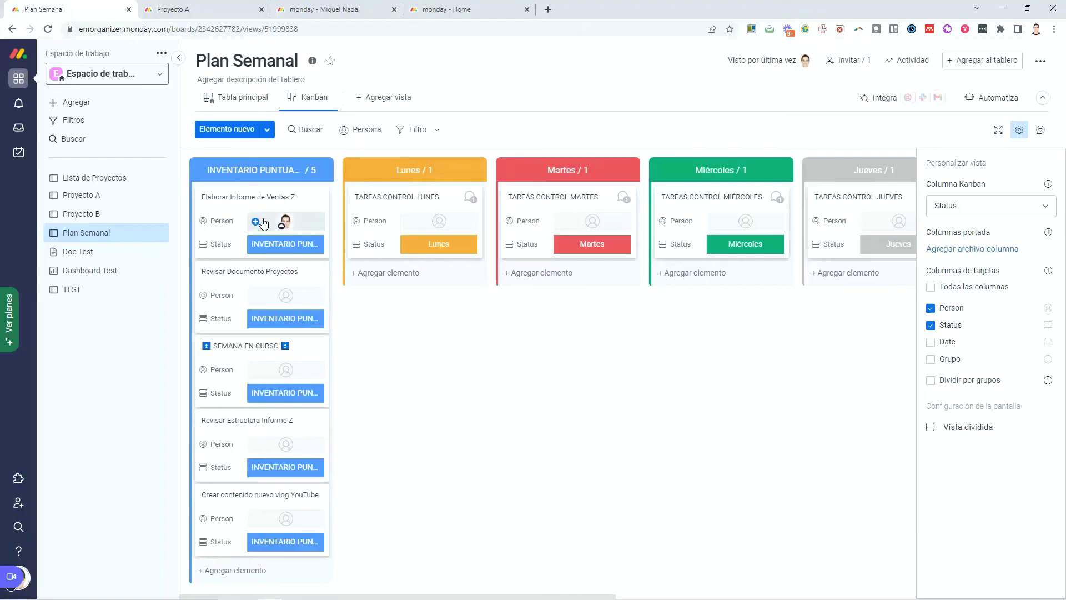
click(253, 358)
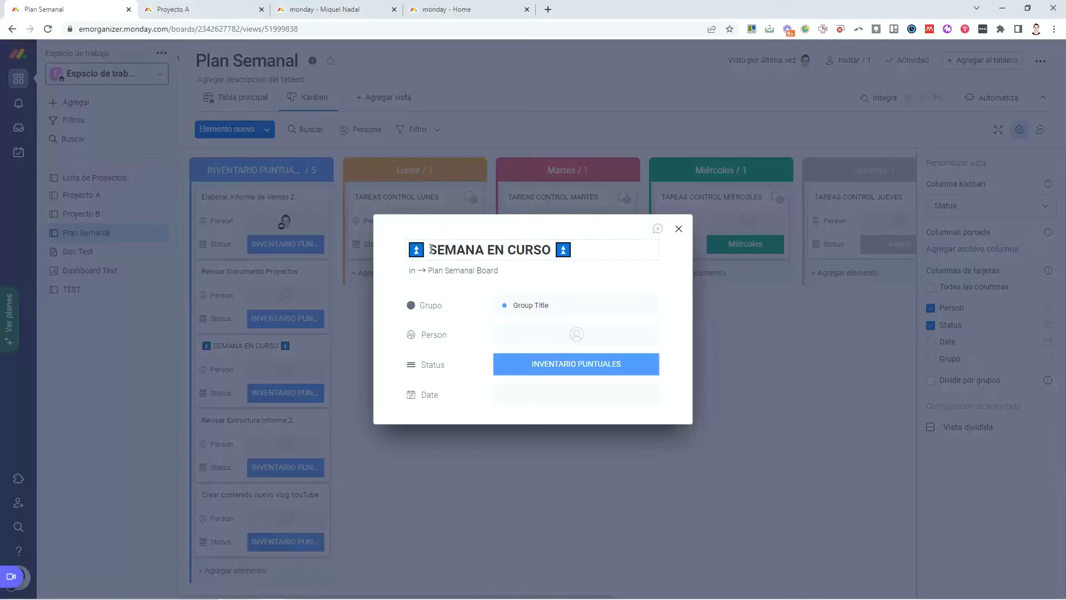
click(679, 230)
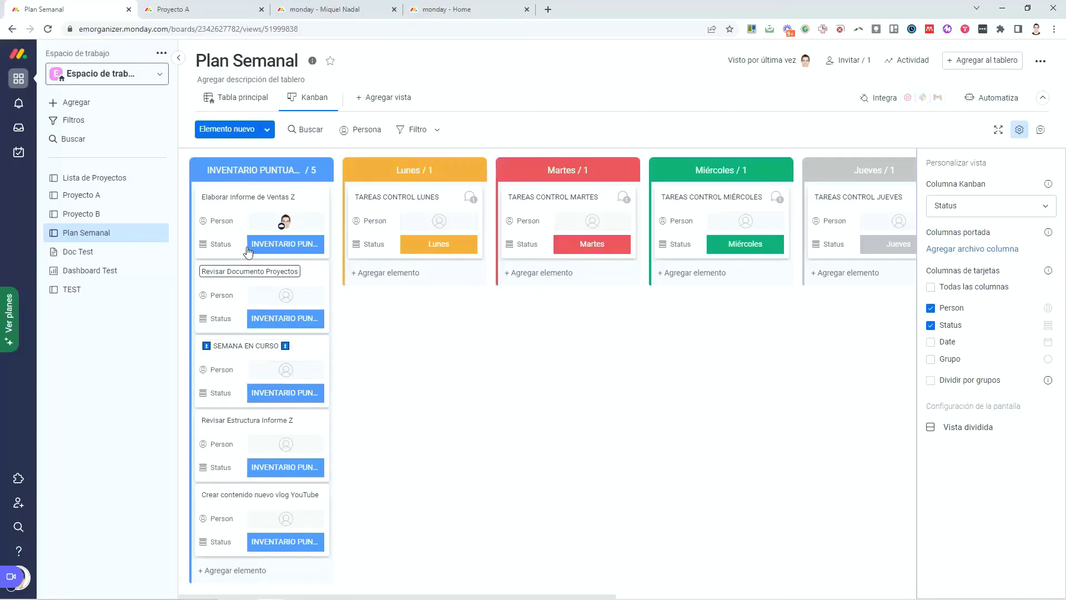
Step: Move Revisar Estructura Informe Z up to second place and Revisar Documento Proyectos below SEMANA EN CURSO
drag(237, 439, 273, 341)
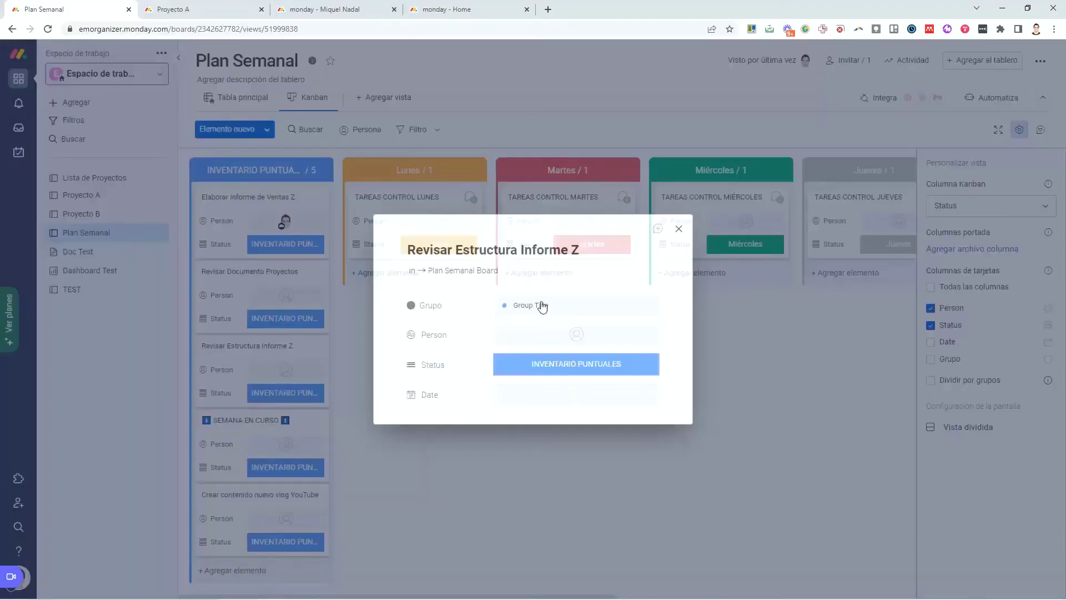
click(677, 228)
drag(228, 271, 246, 420)
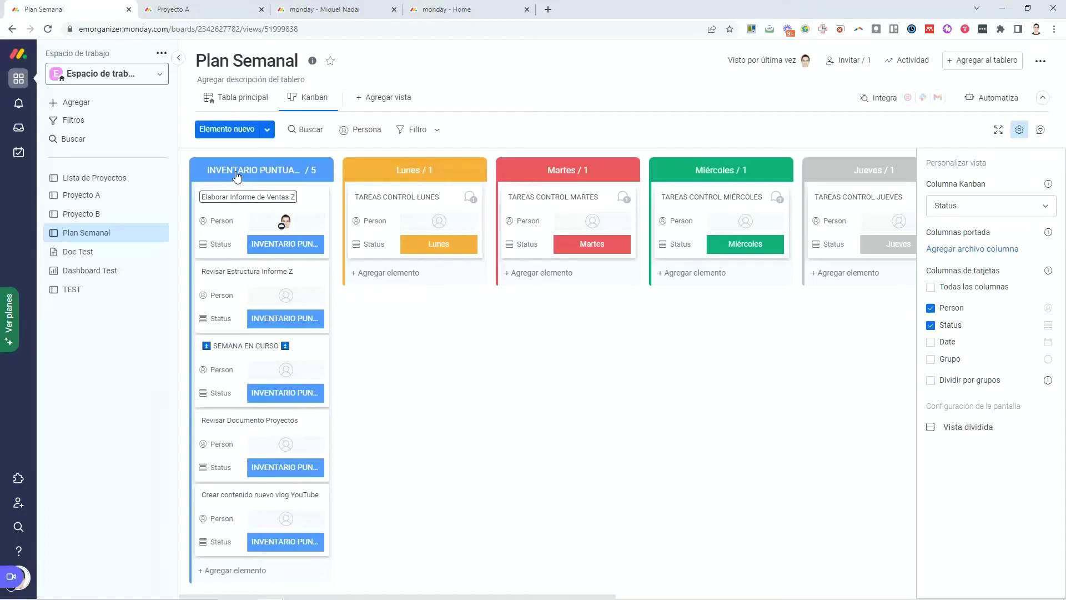
Step: Read the TAREAS CONTROL LUNES update's six-point checklist, from KPI review to Actualizar registro horario
click(452, 210)
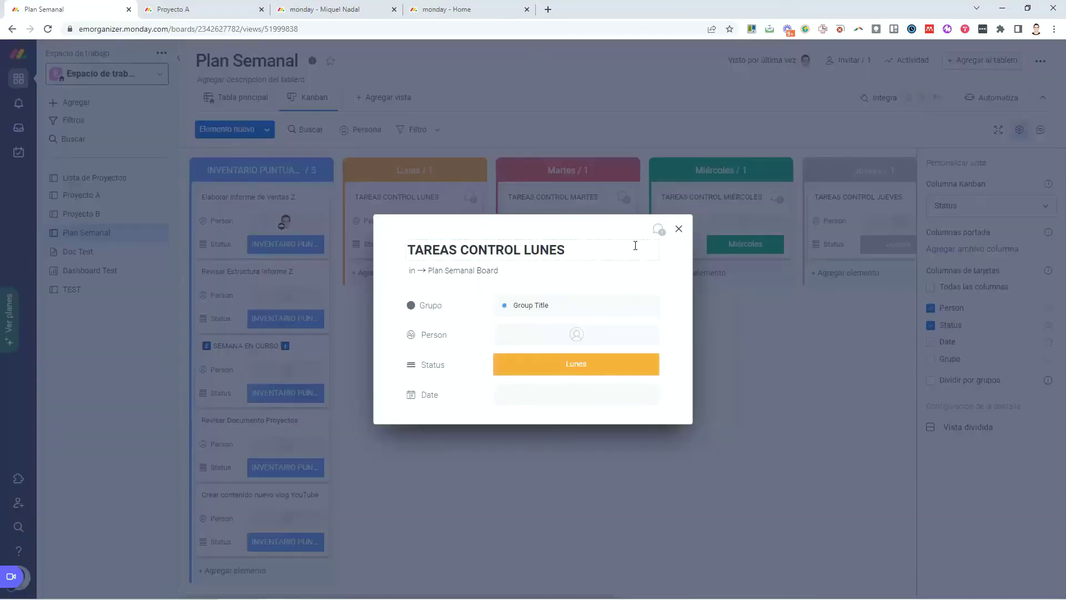
click(657, 230)
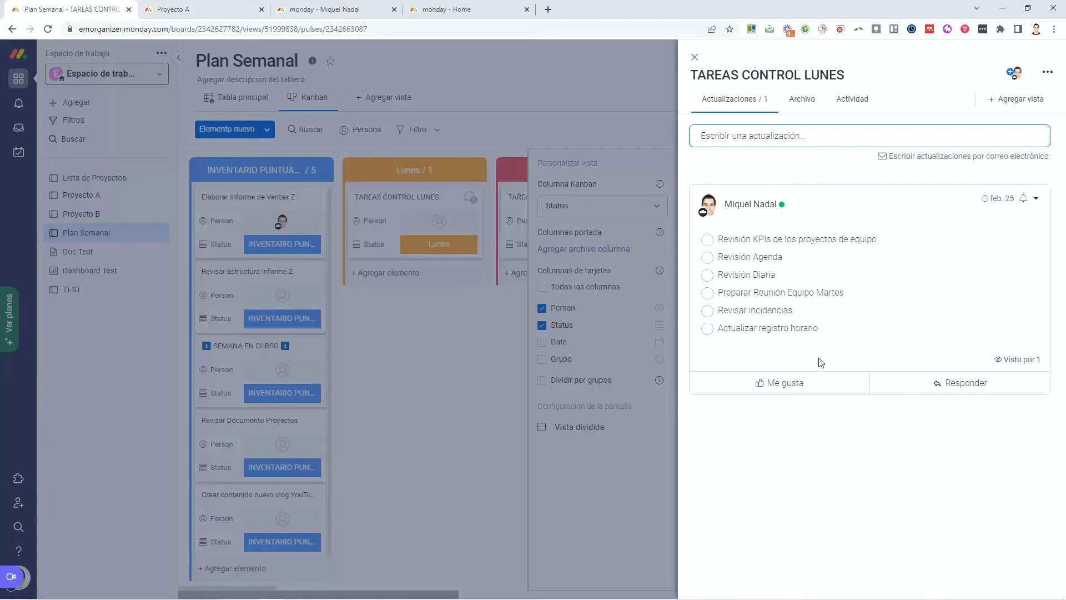
click(493, 422)
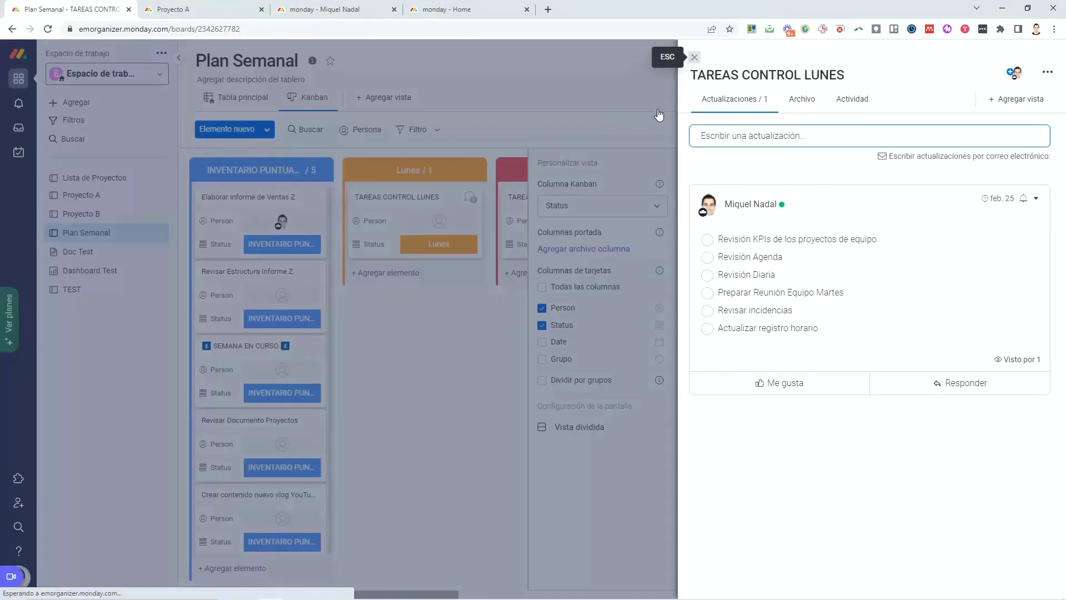
Step: Close the item panel and reorder the INVENTARIO PUNTUAL cards, putting SEMANA EN CURSO and the Informe Z cards near the top
click(694, 57)
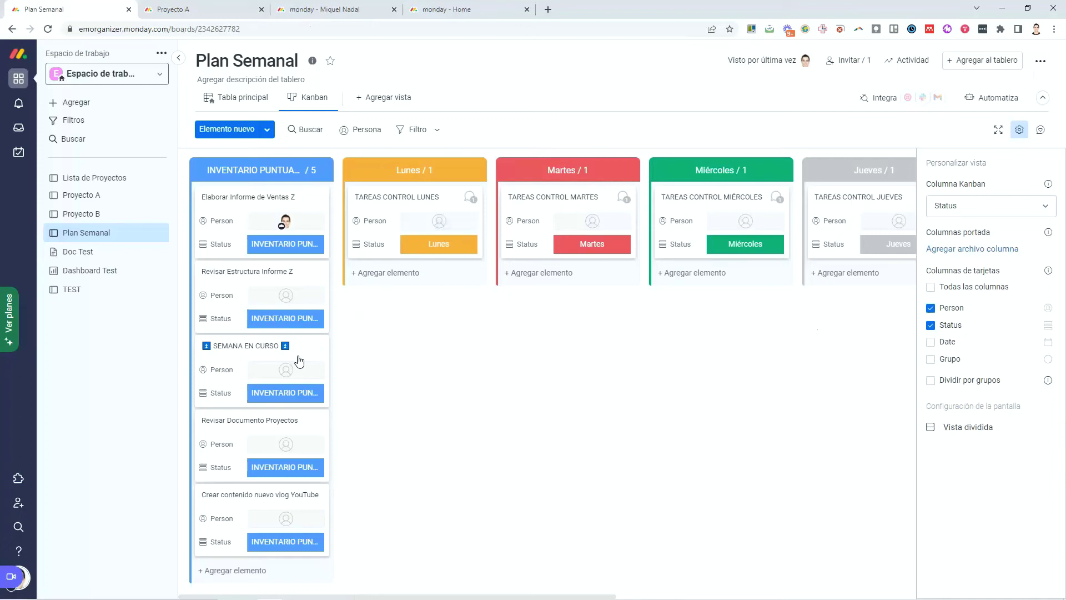
drag(305, 351, 304, 221)
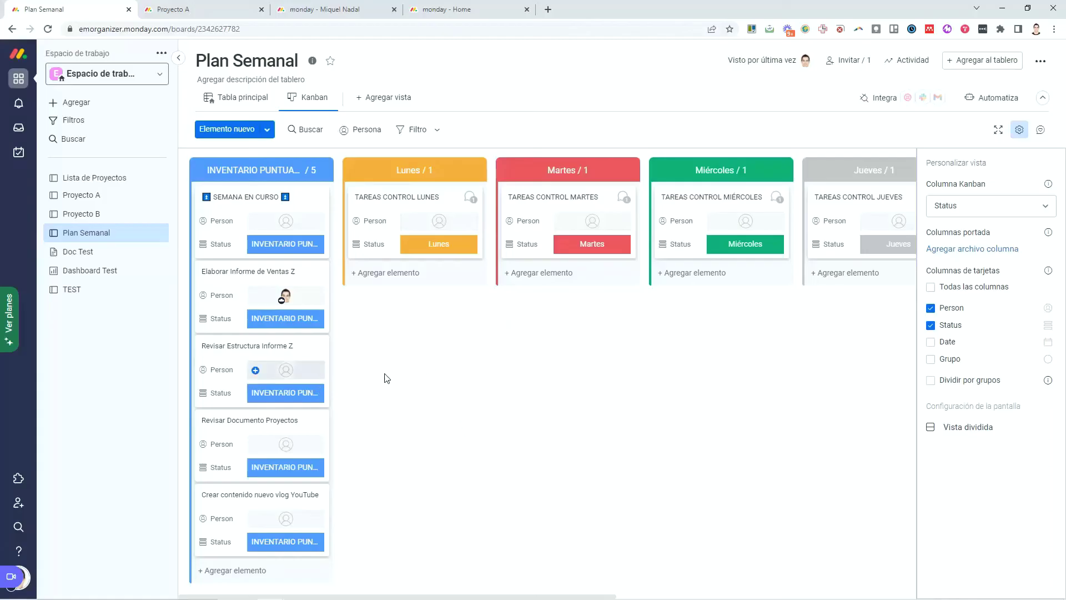
drag(222, 359, 256, 244)
drag(251, 362, 286, 243)
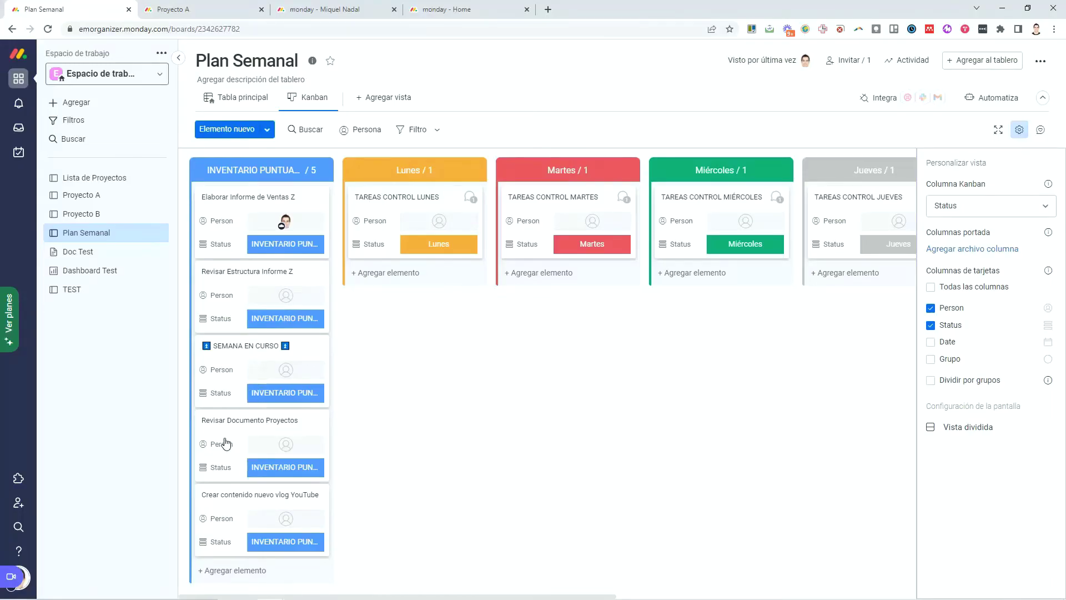
drag(245, 431, 217, 412)
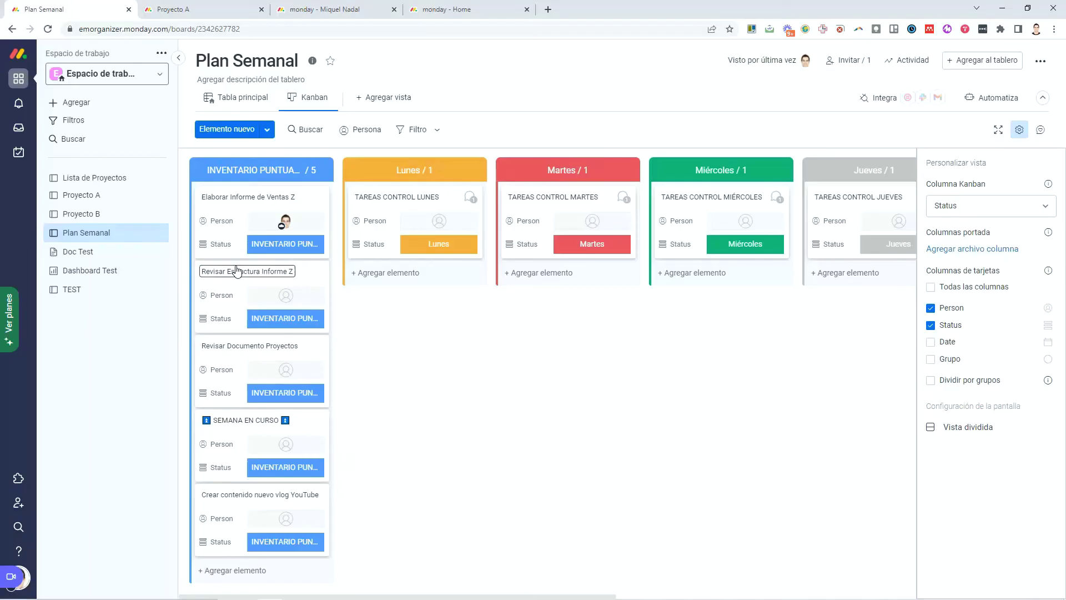
drag(281, 240, 439, 311)
Step: Drop Elaborar Informe de Ventas Z into the Lunes column, giving it Lunes status
drag(267, 250, 419, 346)
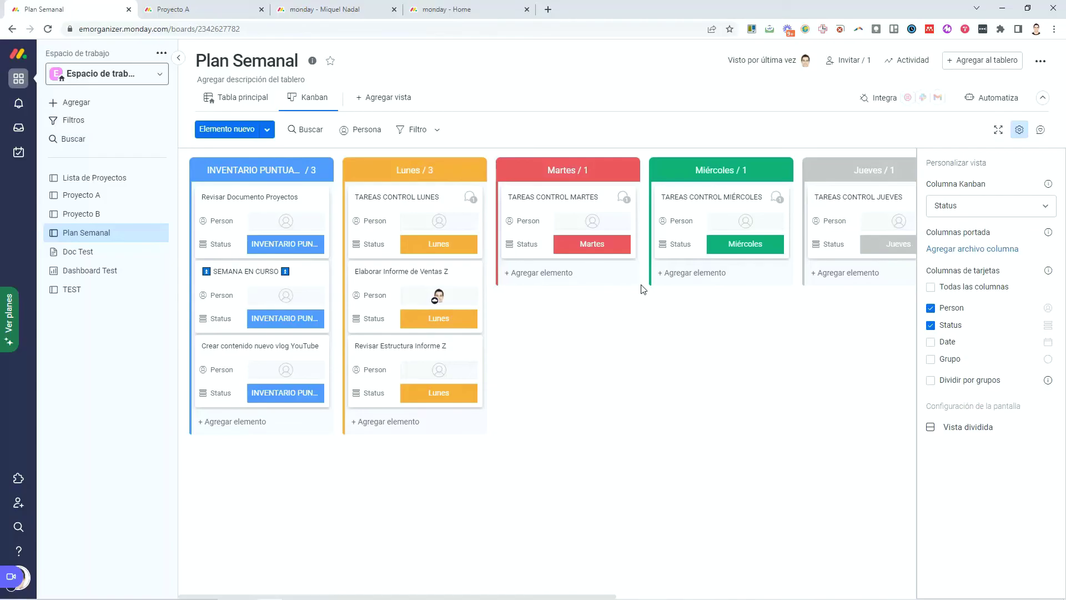
click(81, 103)
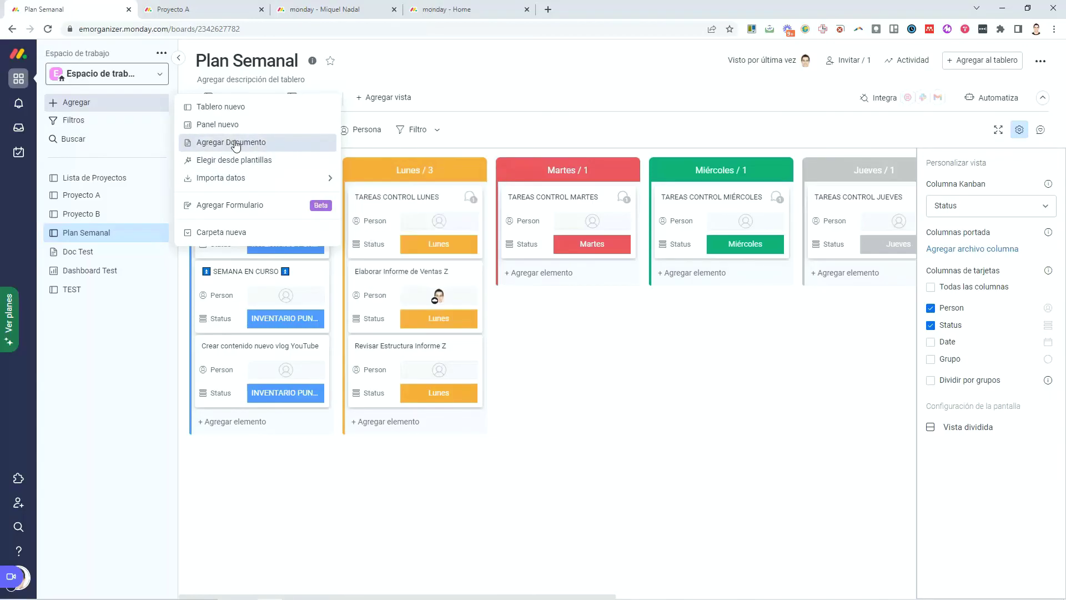
Step: Open Doc Test, showing 'Información Relevante de la Reunión' with its Tarea checklist
click(79, 254)
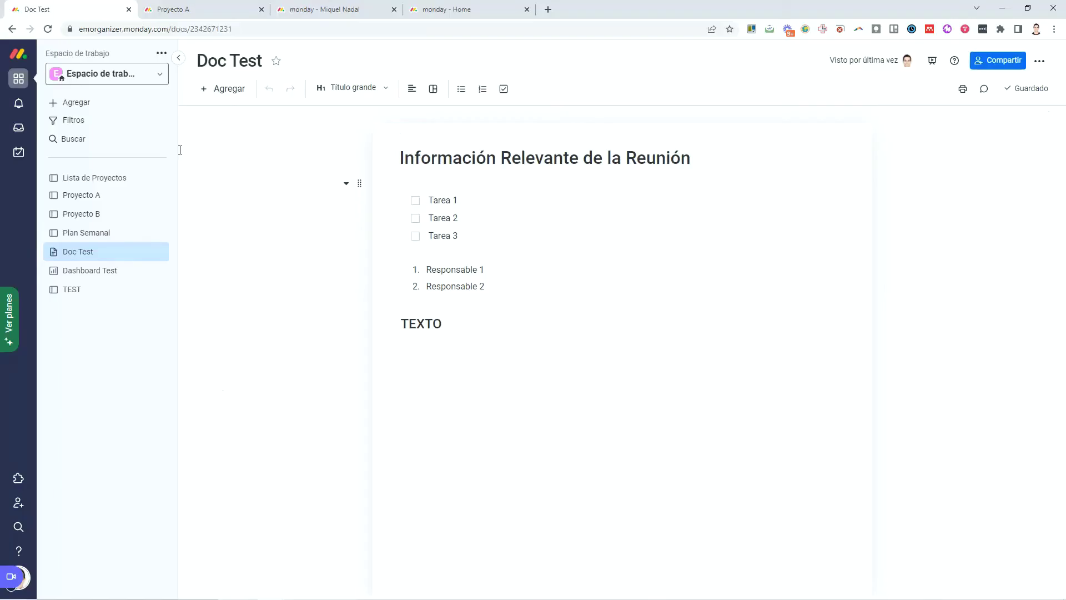
Step: View Dashboard Test, then return to Lista de Proyectos on its Kanban view
click(78, 103)
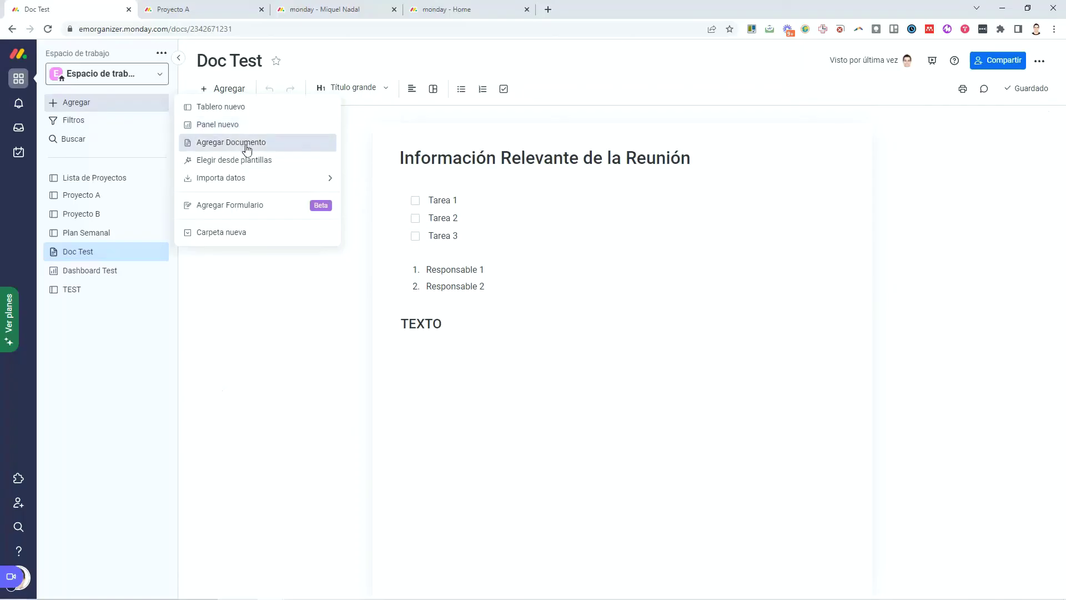
click(96, 271)
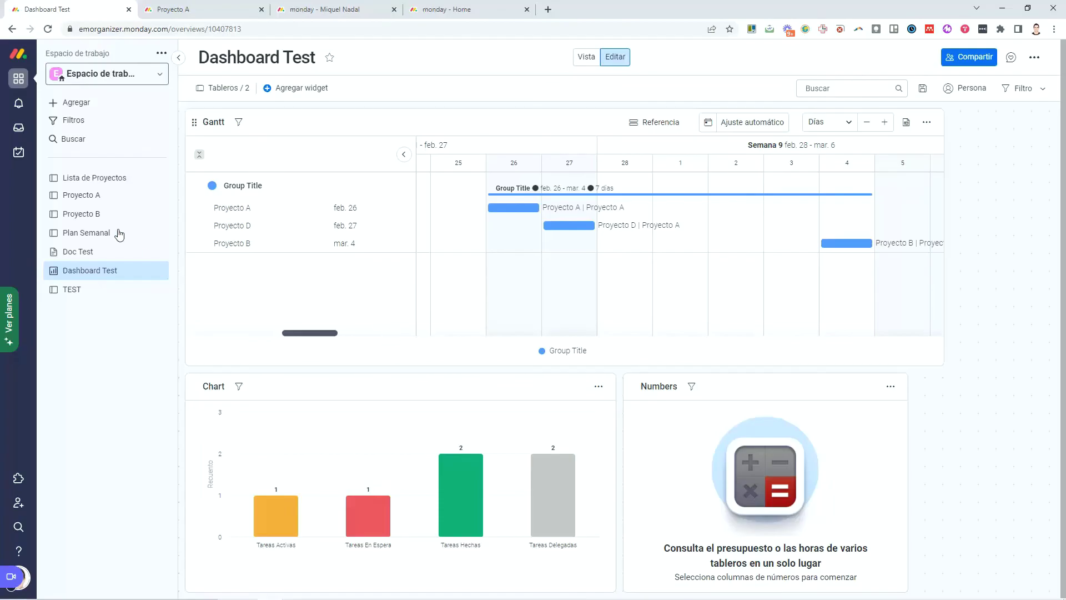
click(88, 181)
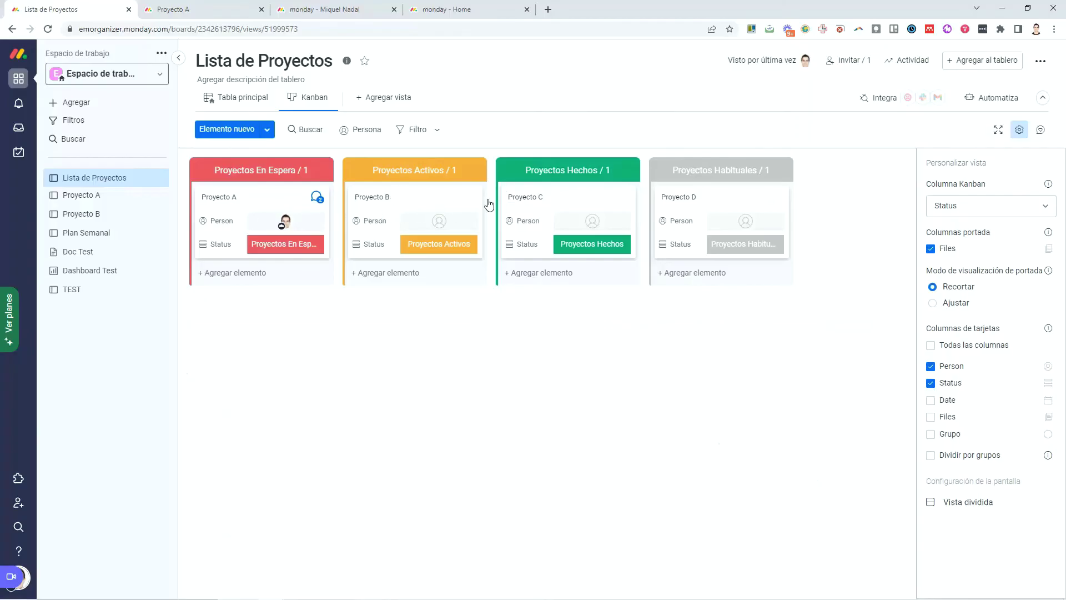
Step: Set Proyecto C's date to March 31 from its item calendar
click(558, 194)
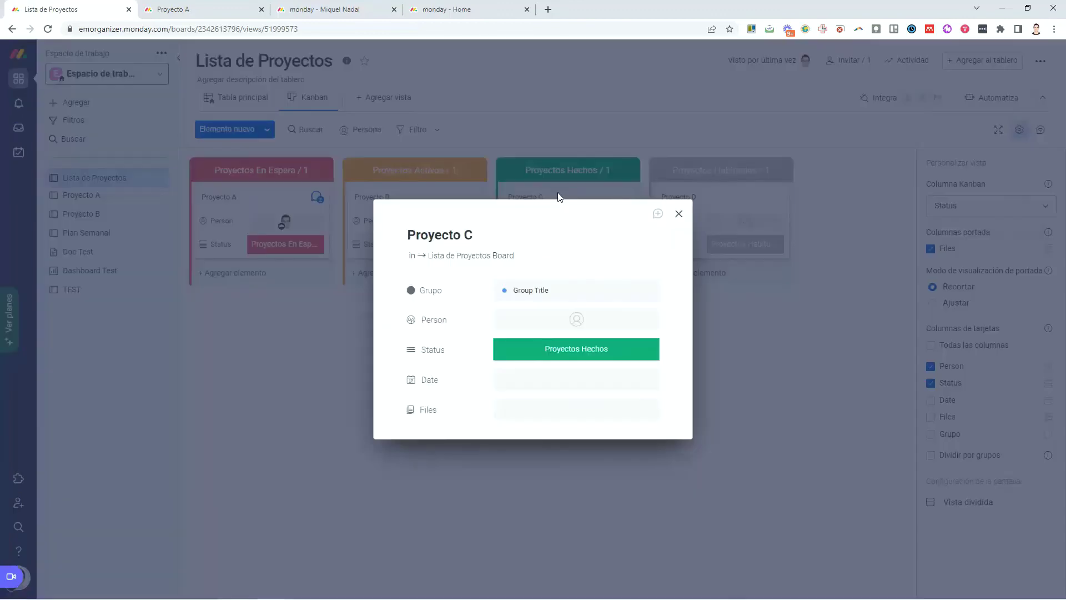
click(536, 385)
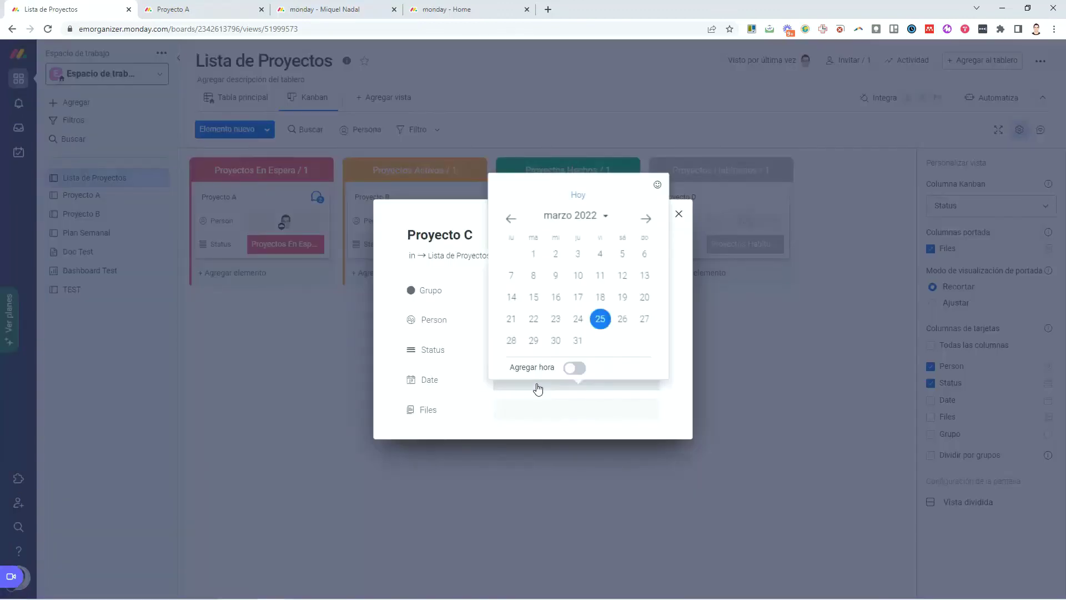
click(577, 341)
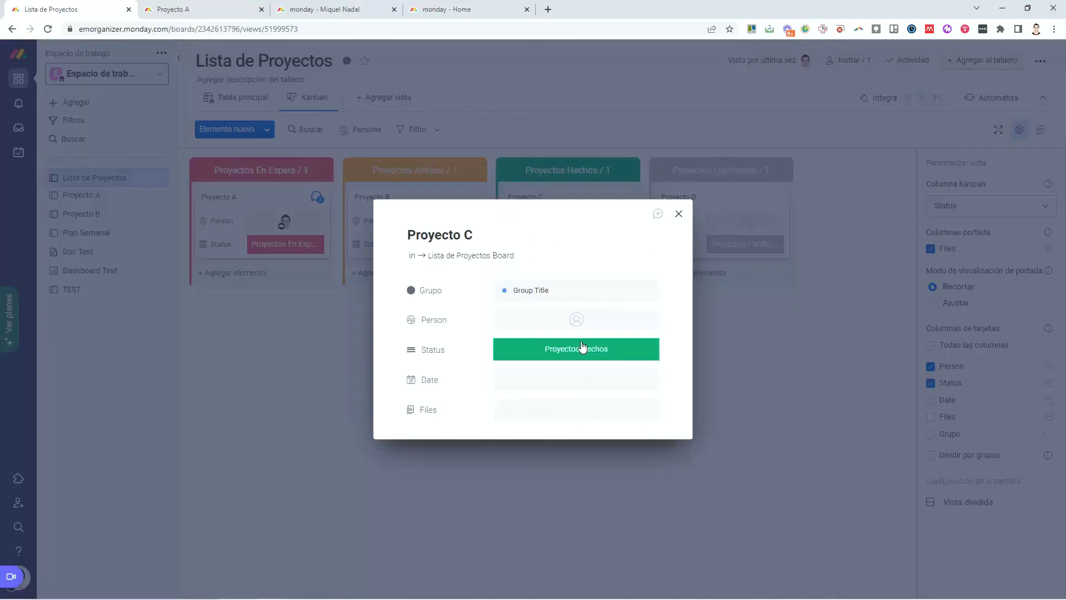
click(679, 213)
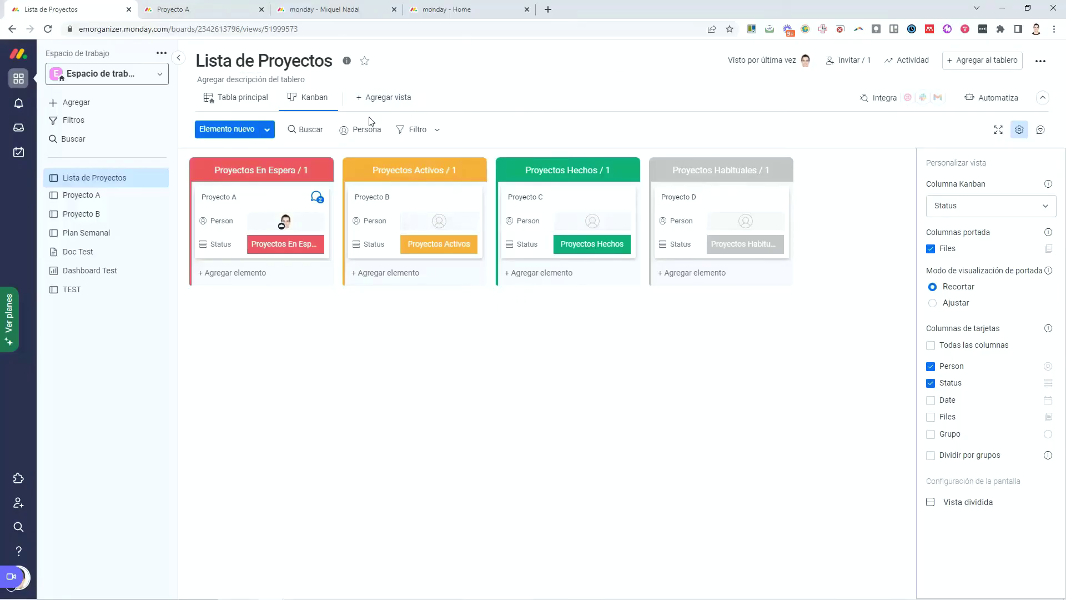
mouse_move(432, 85)
mouse_down()
mouse_move(331, 73)
mouse_move(418, 109)
mouse_up()
Step: Add a Gantt view to Lista de Proyectos and enlarge the chart
click(382, 99)
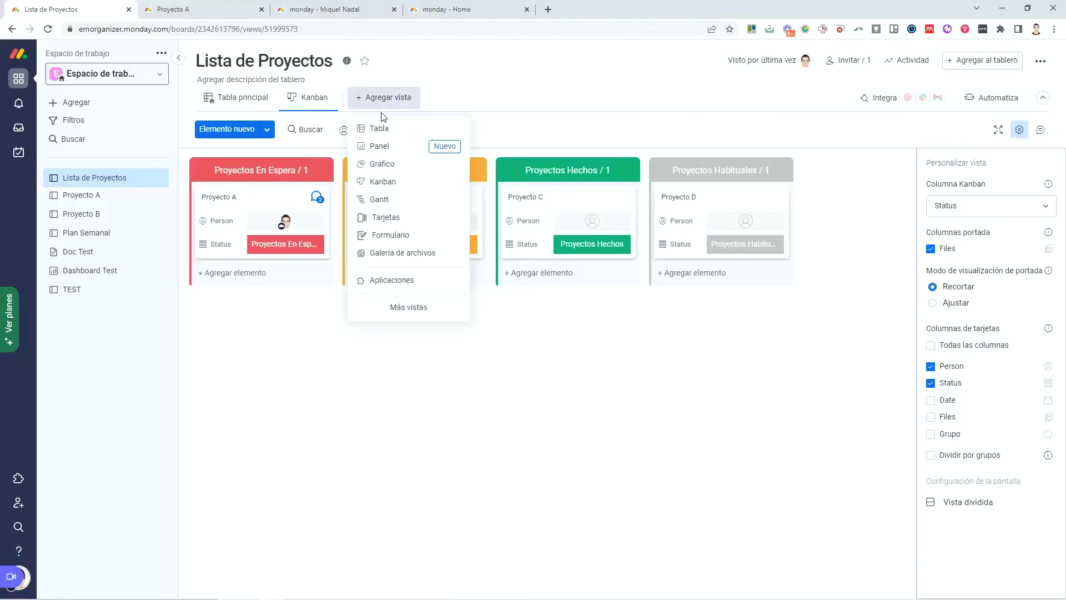
click(391, 198)
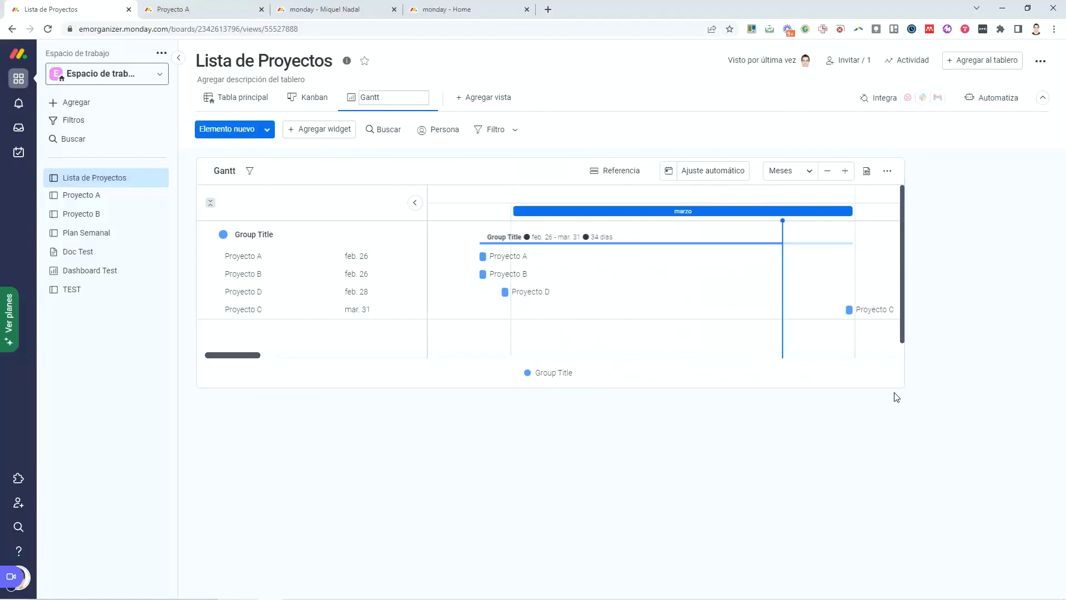
drag(904, 387, 1011, 547)
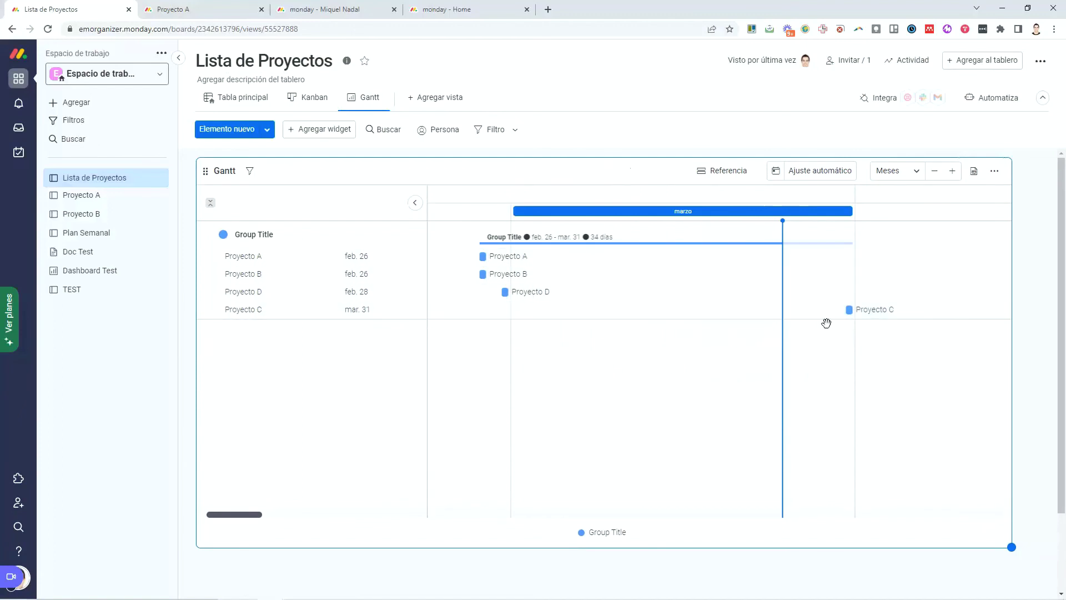
Step: Check Proyecto A's date in its item calendar, then pan across the Gantt timeline
click(482, 257)
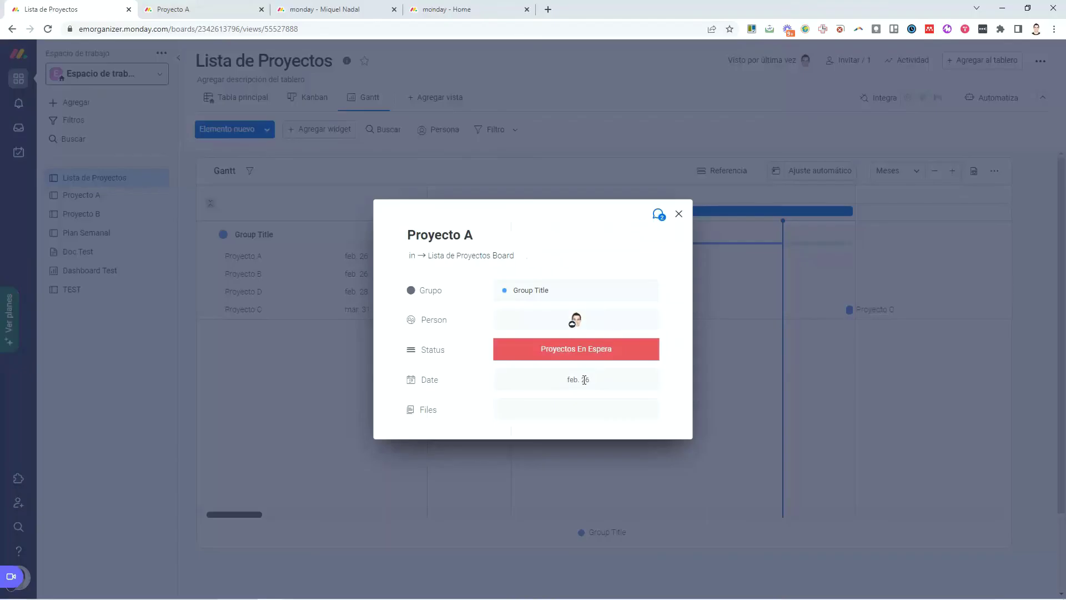
click(582, 380)
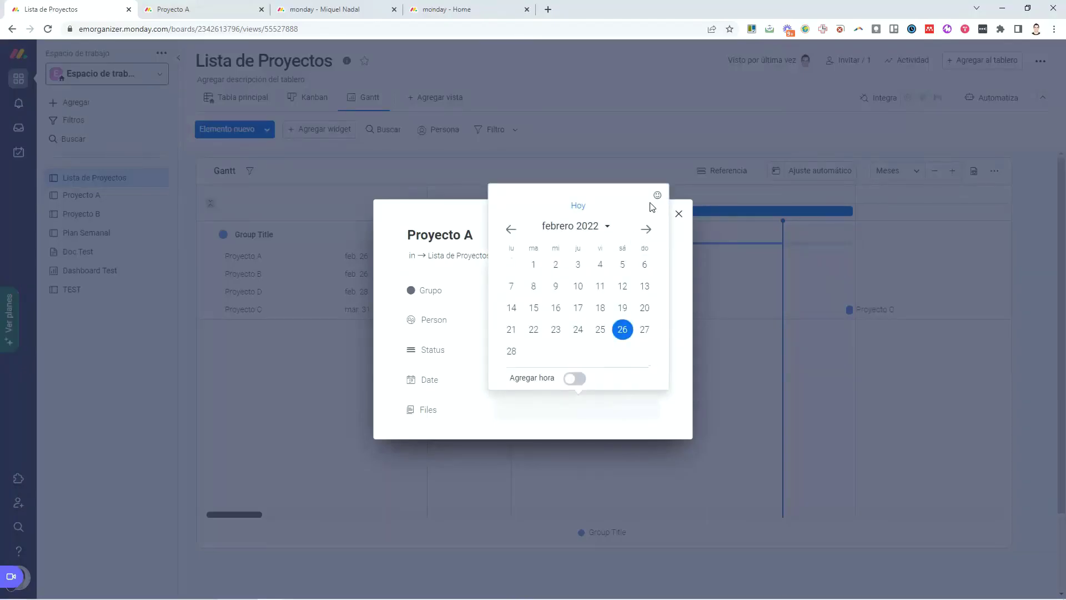
click(774, 311)
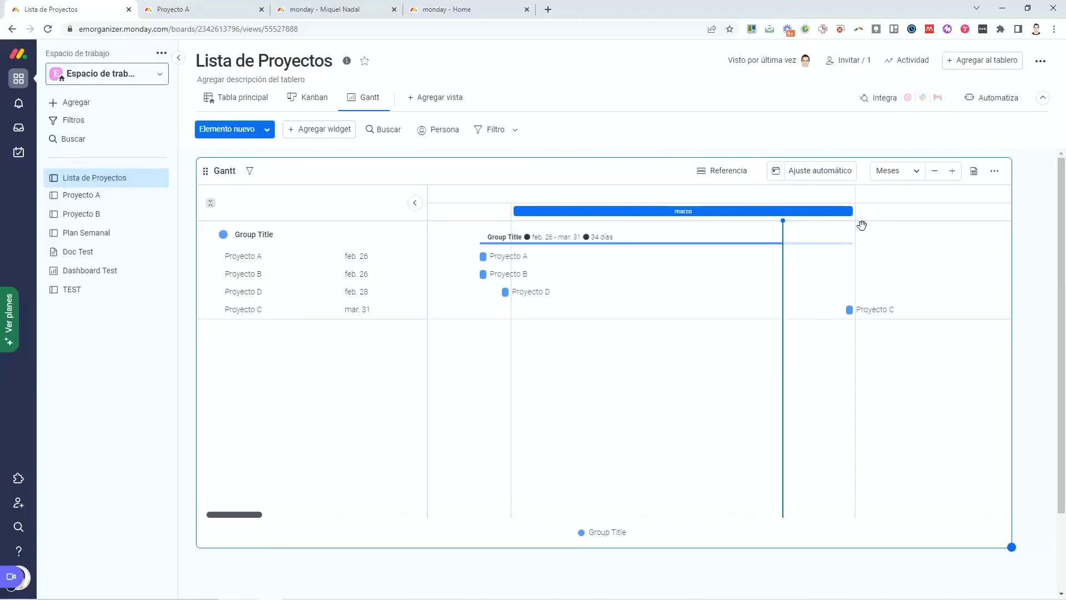
drag(862, 225, 343, 385)
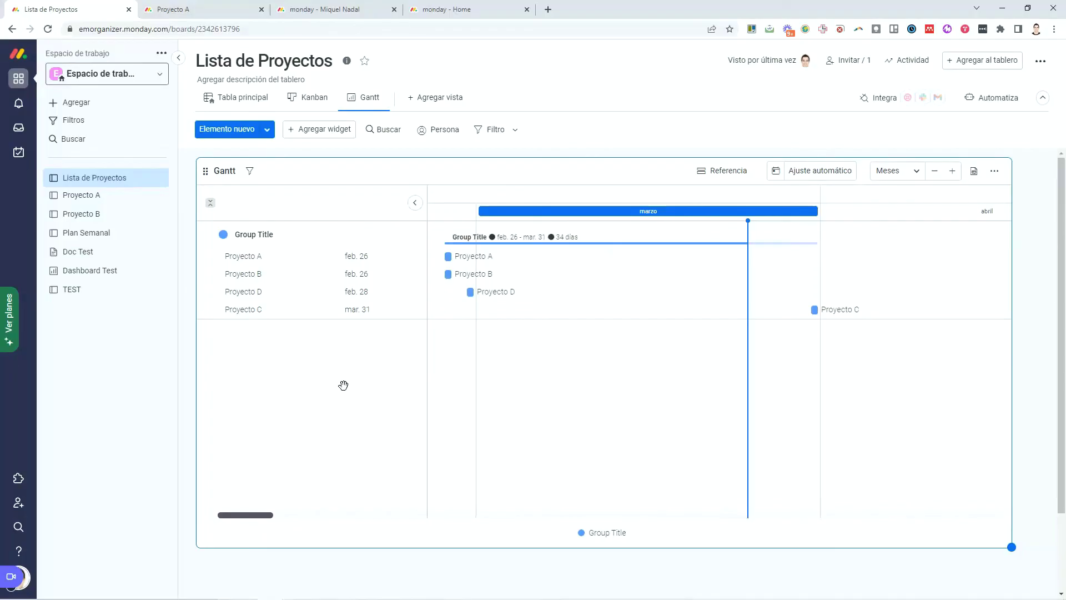